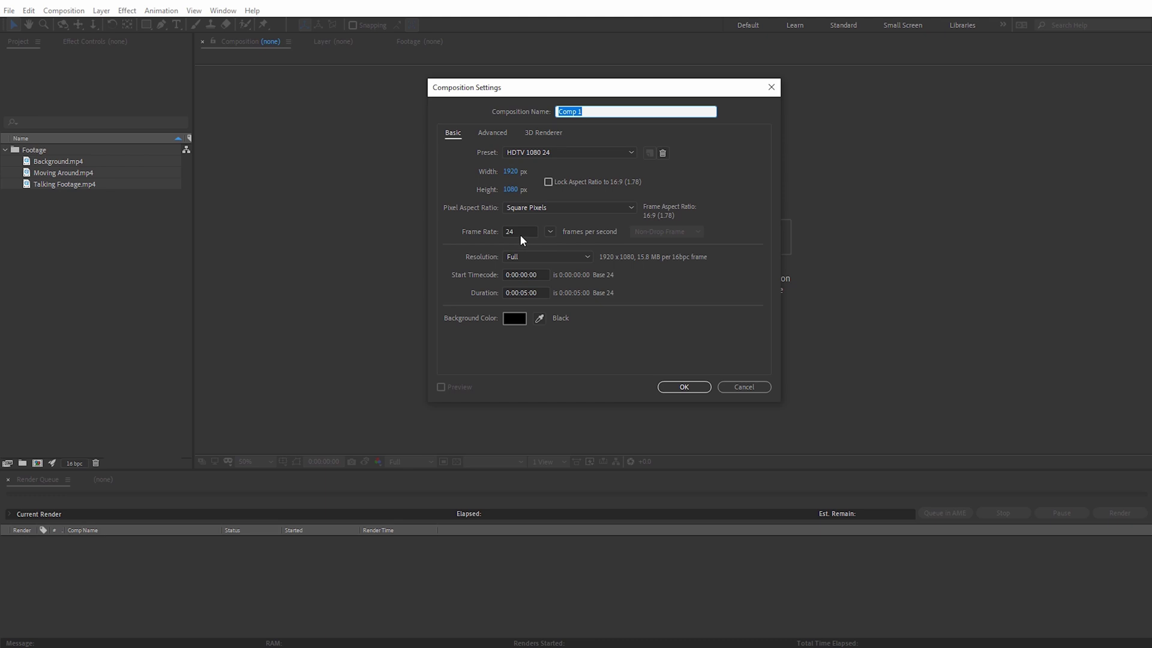
Create a composition named Main Comp with a duration of 0:00:10:00
double_click(523, 292)
type("10")
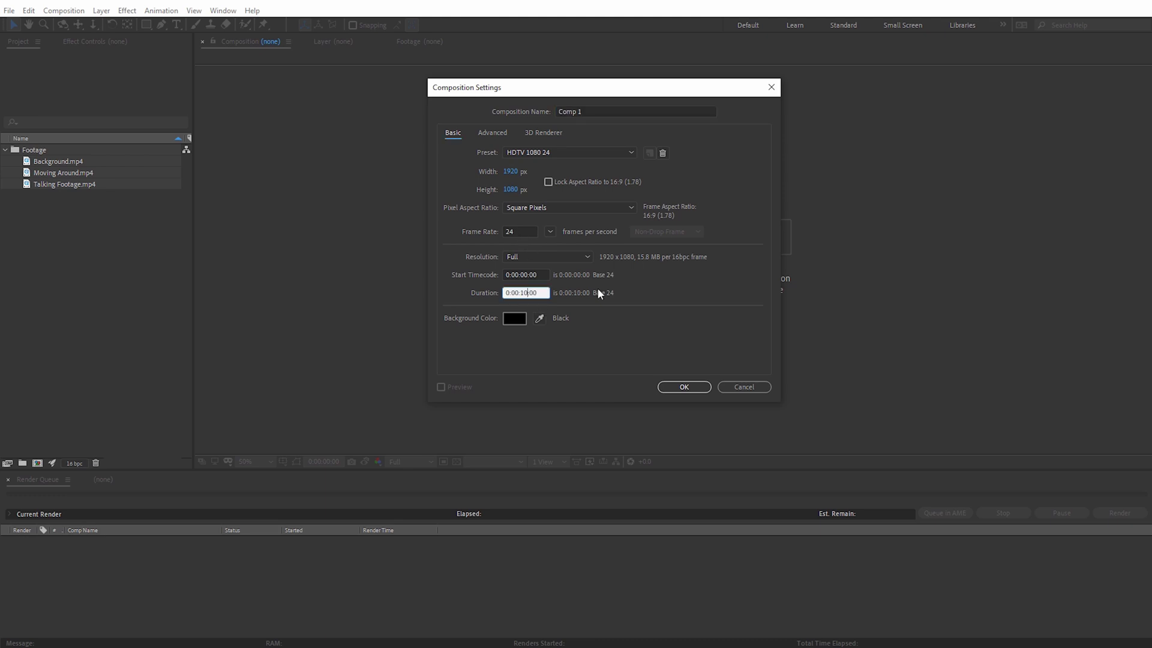
left_click(594, 111)
left_click_drag(591, 111, 508, 111)
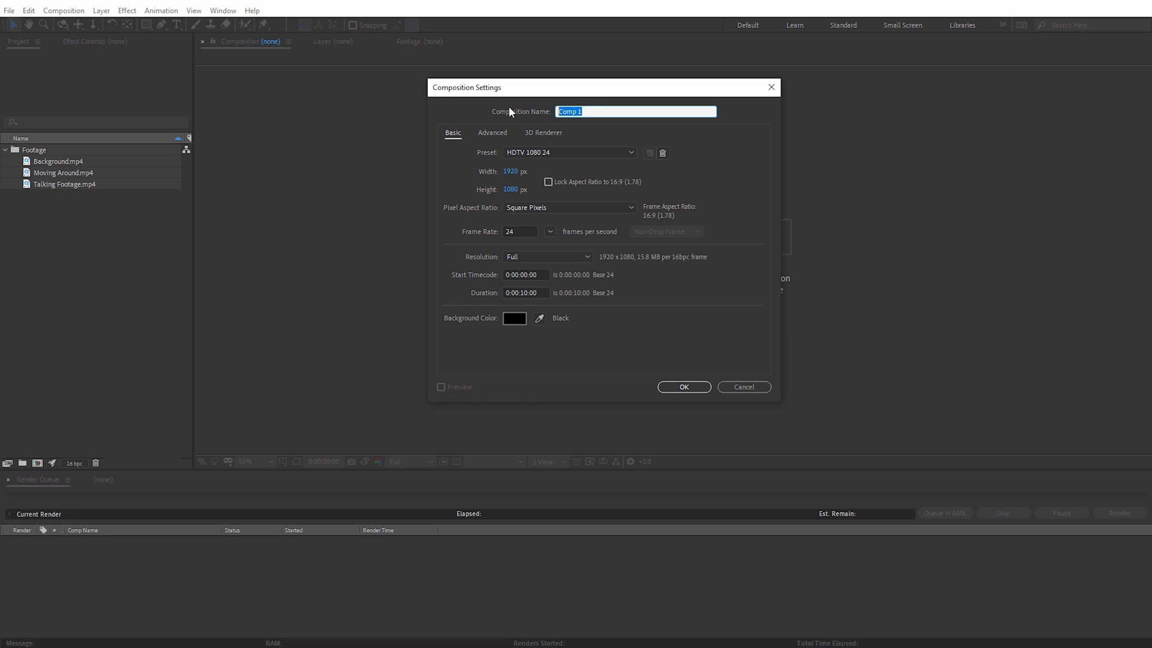
type("Main Comp")
left_click(685, 386)
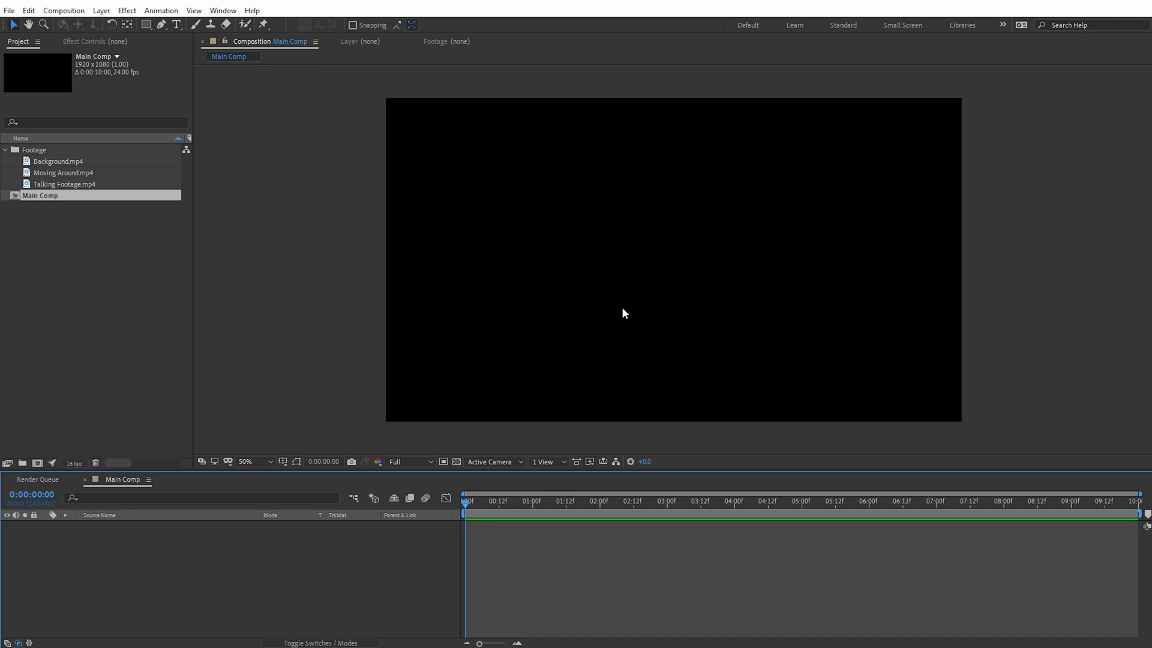
Add a black solid named Fractal to Main Comp, sized to match the composition
right_click(331, 175)
mouse_move(351, 182)
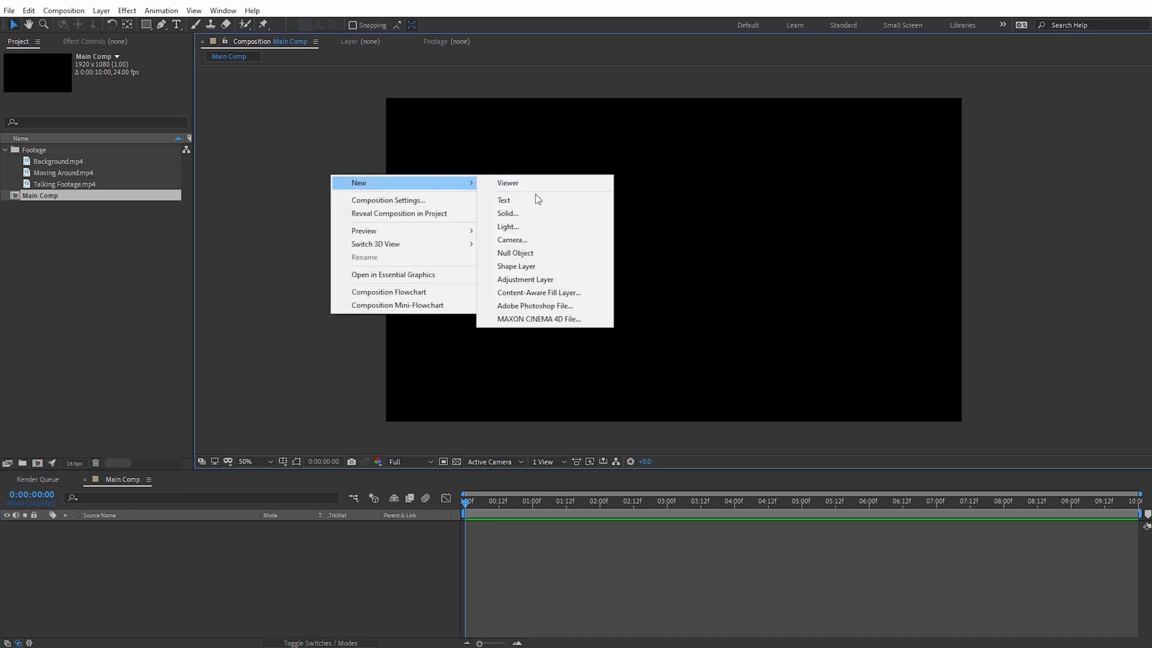
left_click(534, 214)
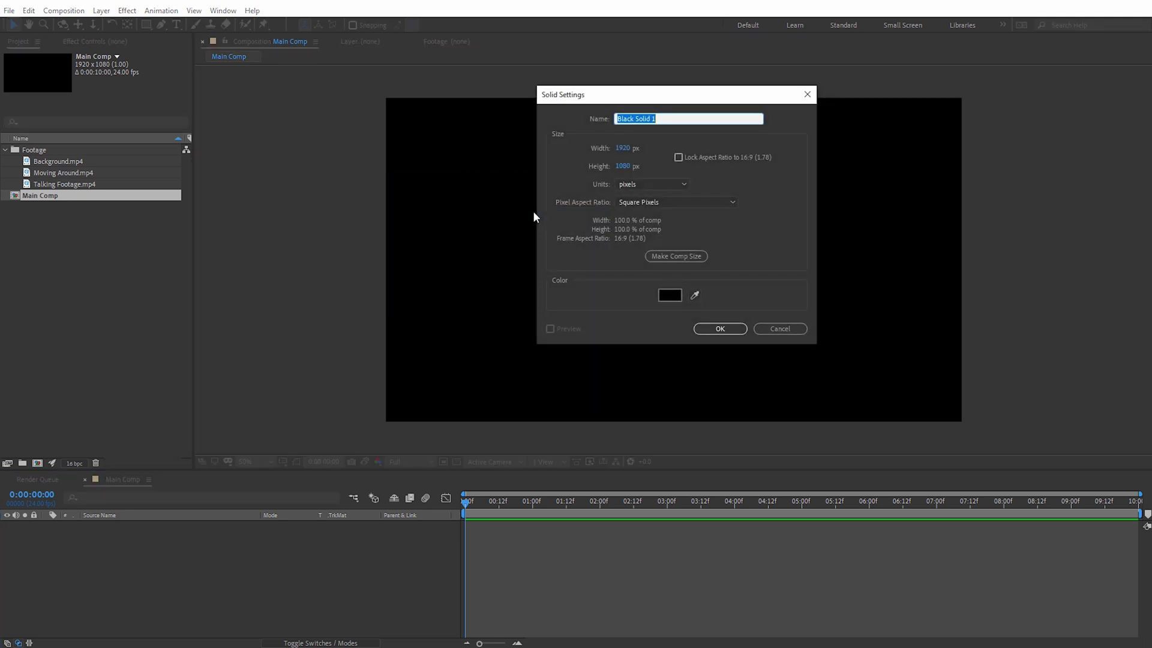
type("Fractal")
left_click(694, 256)
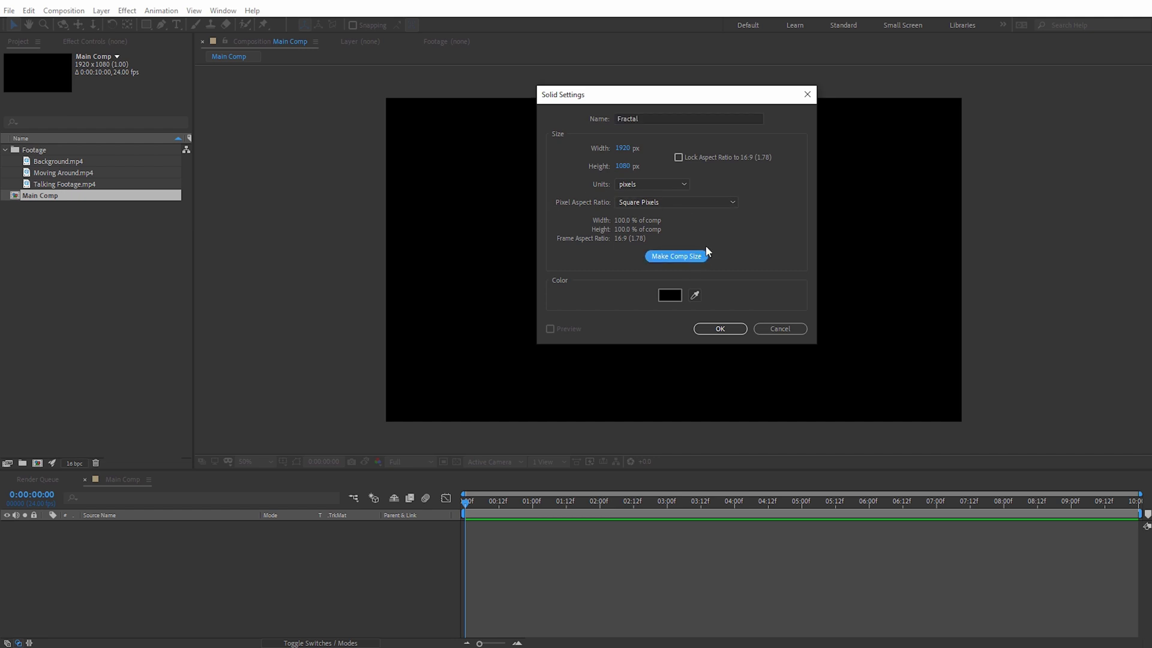
left_click(718, 327)
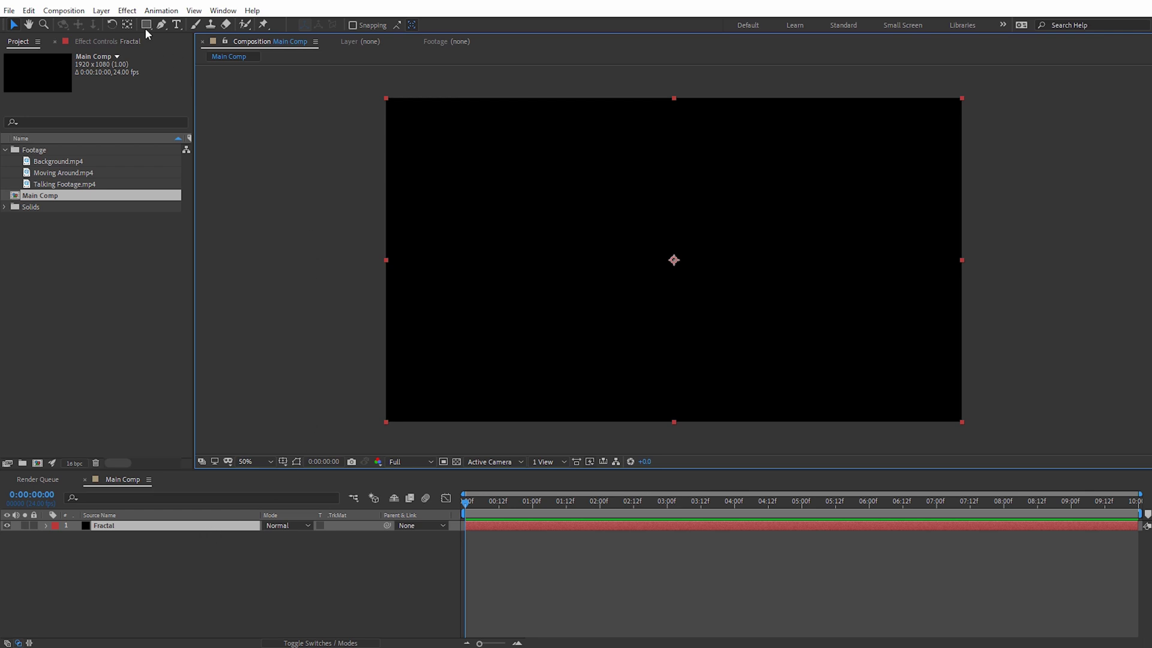
Apply the Fractal Noise effect to the Fractal solid
left_click(127, 11)
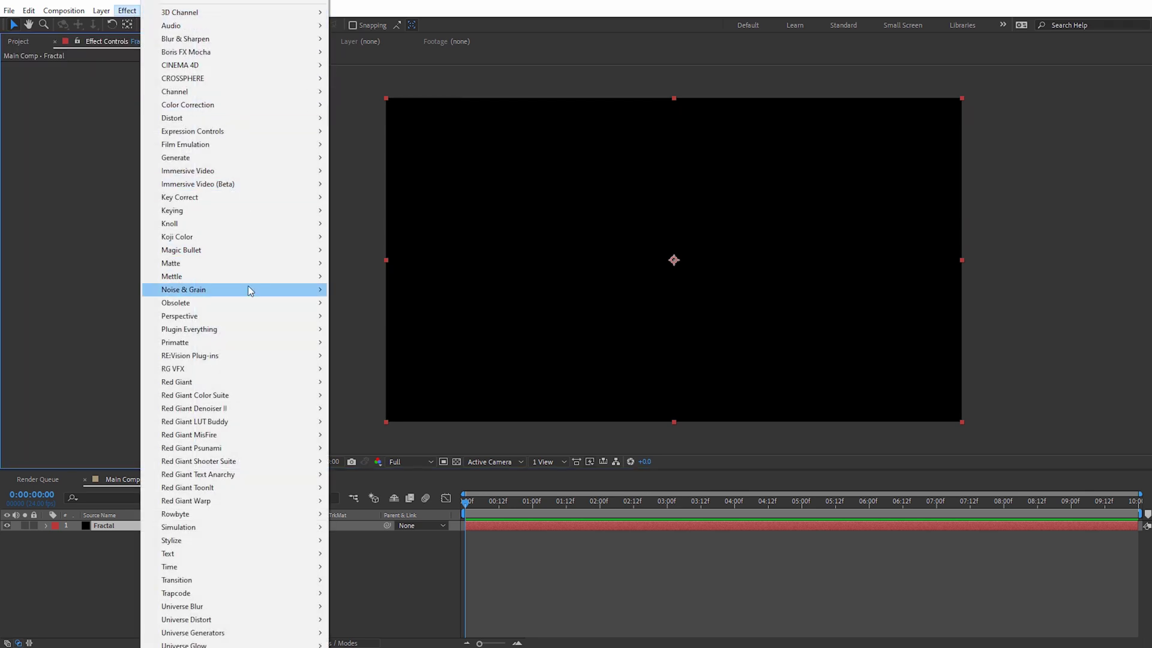
mouse_move(251, 290)
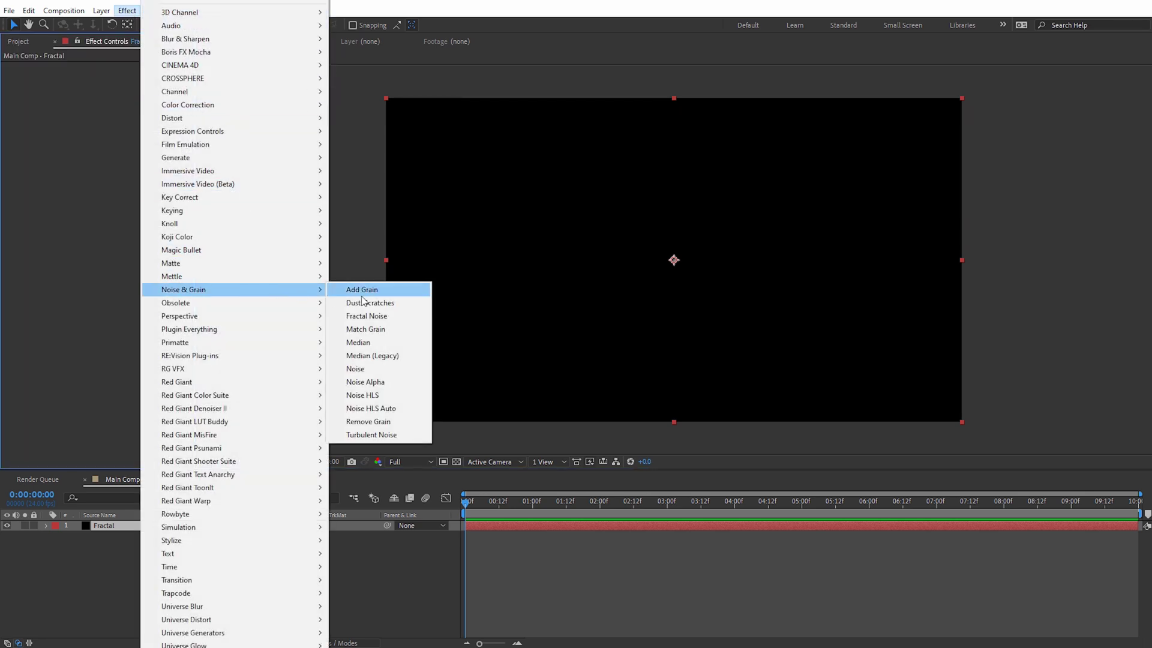
left_click(387, 316)
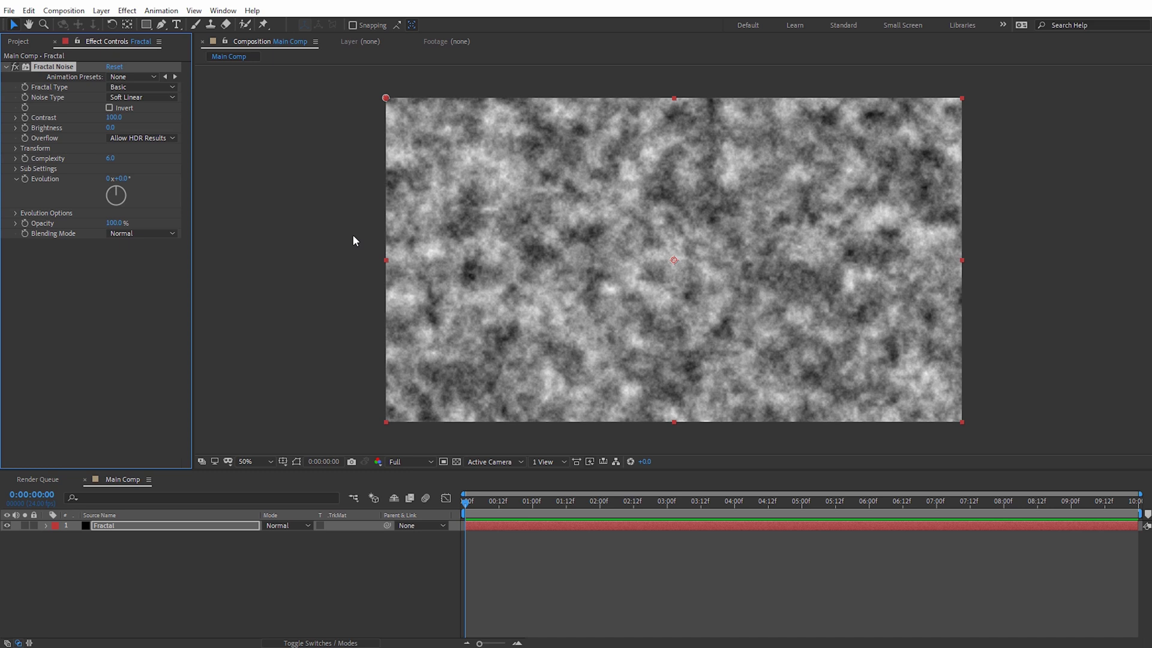
Set the Fractal Noise effect's fractal type to Turbulent Smooth and its noise type to Block
left_click(142, 87)
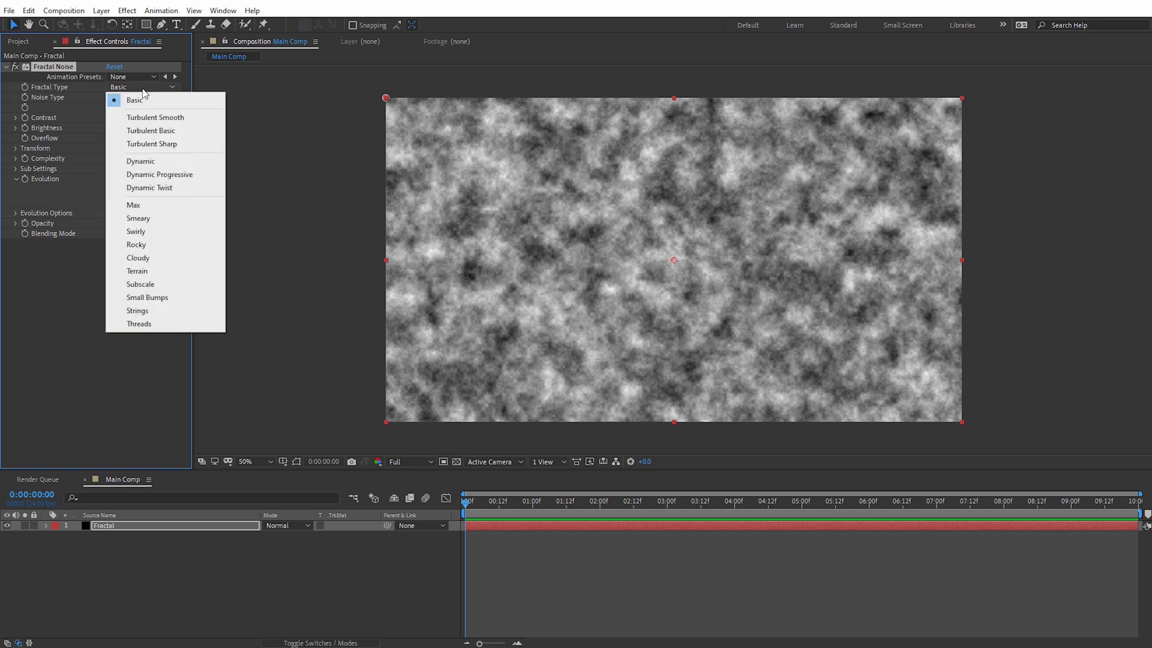
left_click(173, 118)
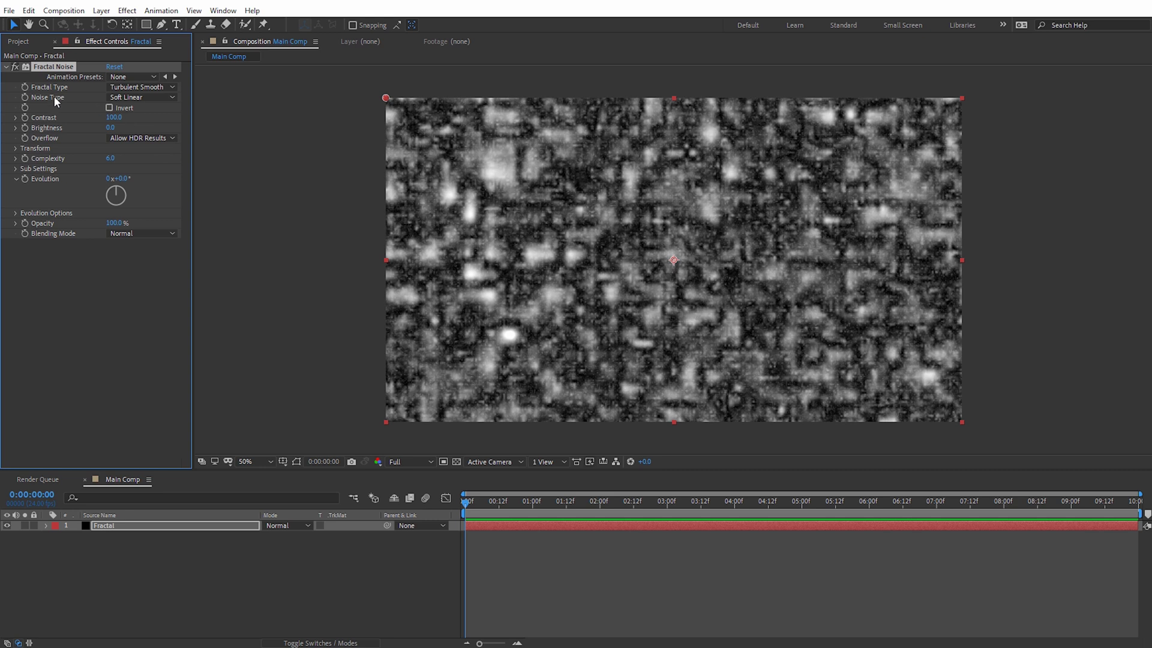
left_click(148, 98)
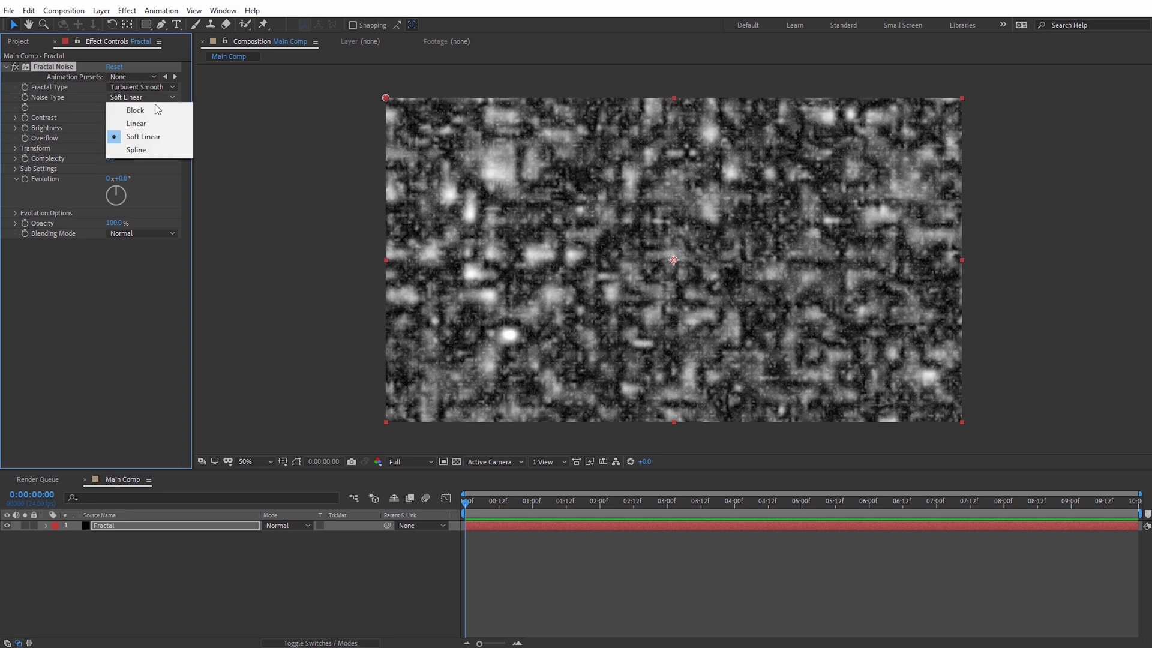
left_click(160, 111)
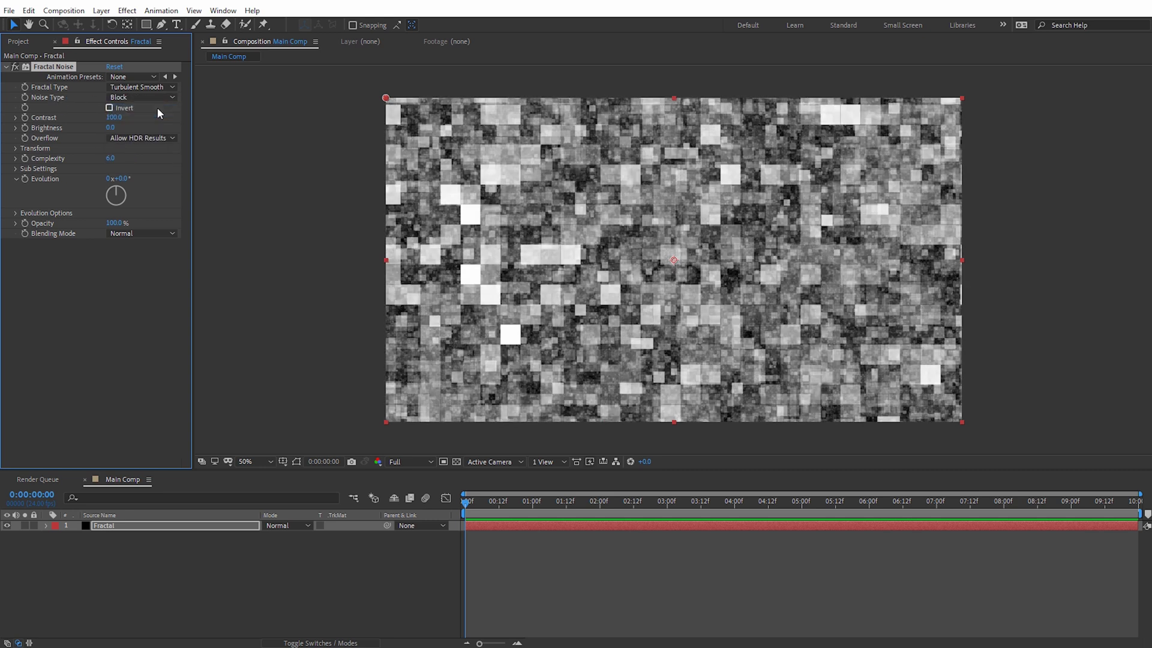
Set the Fractal Noise contrast to 280 and the brightness to -125
left_click(112, 119)
key("Return")
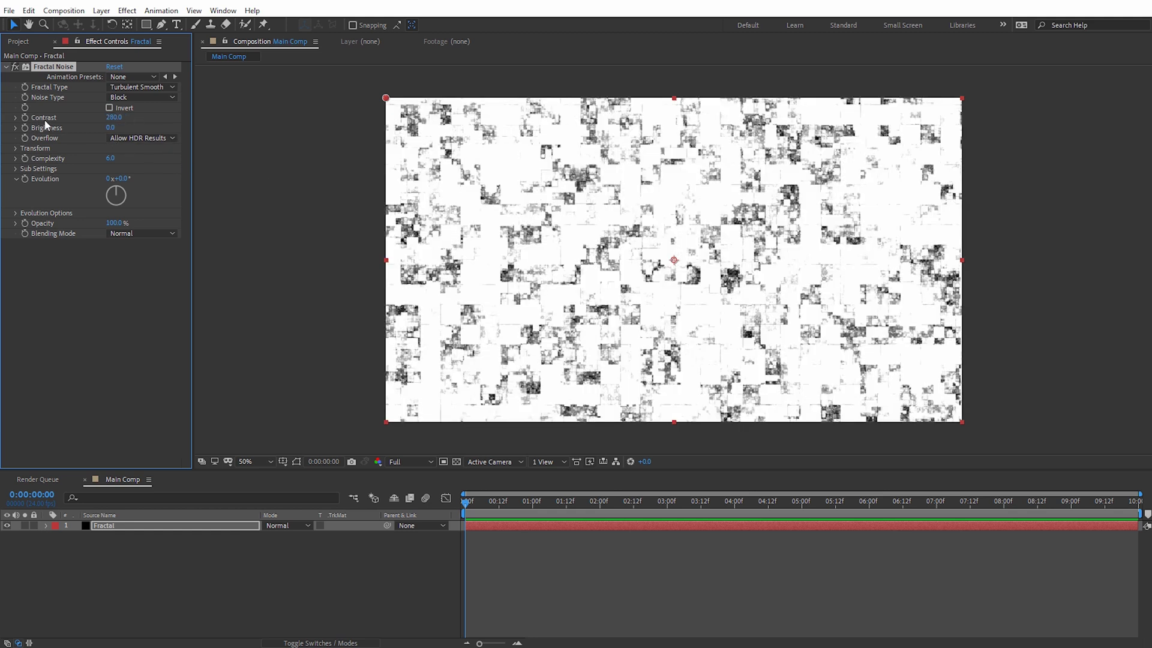
left_click(111, 127)
type("-125")
key("Return")
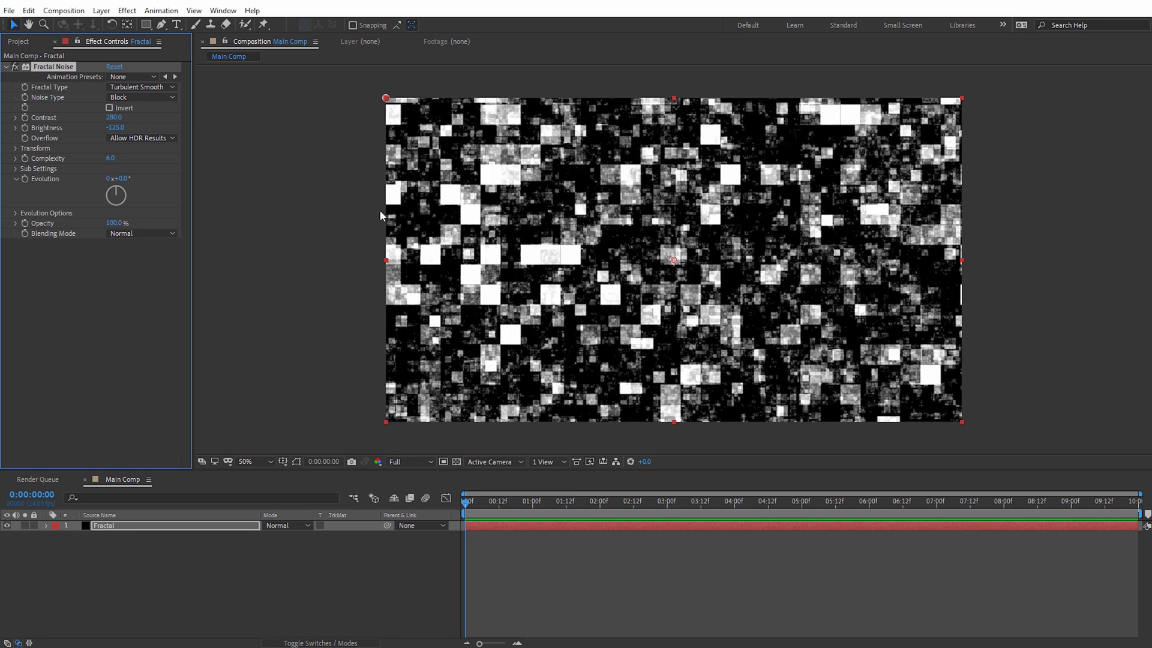
Turn off uniform scaling in the Fractal Noise transform settings and set the scale width to 540
left_click(17, 150)
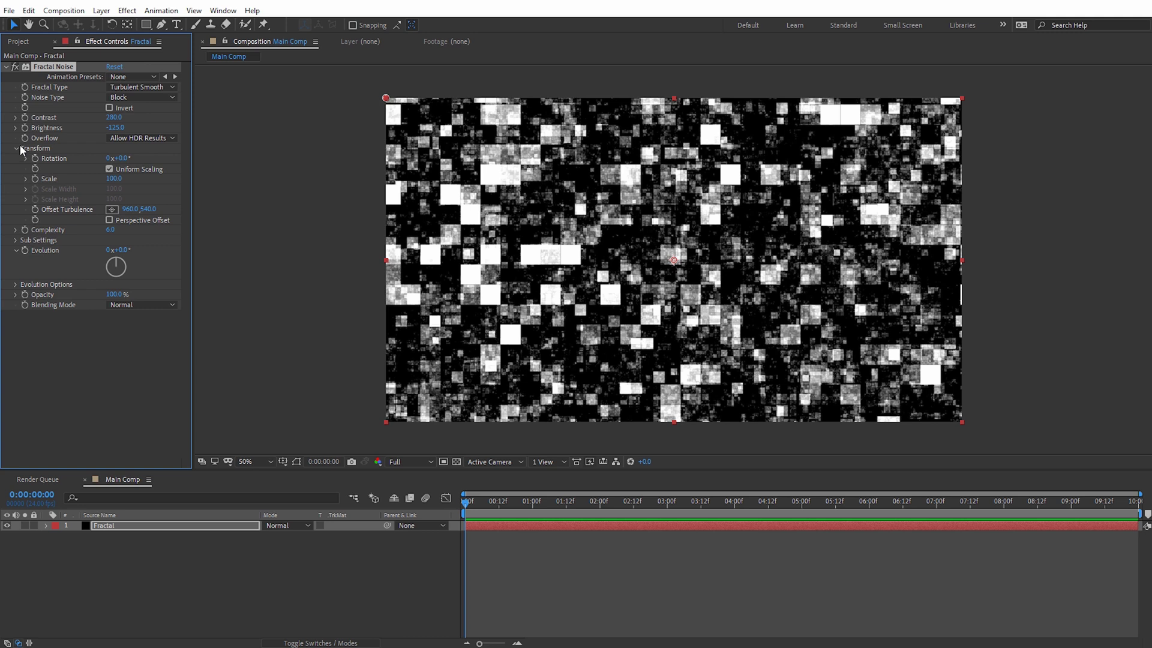
left_click(110, 169)
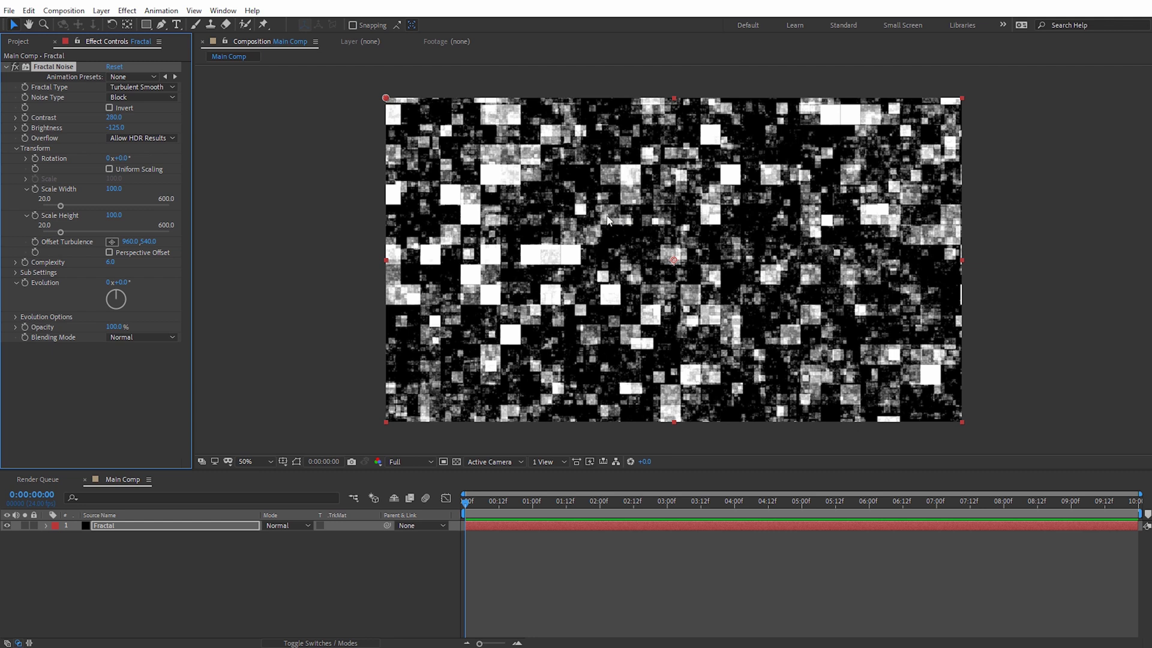
left_click(110, 189)
type("540")
key("Return")
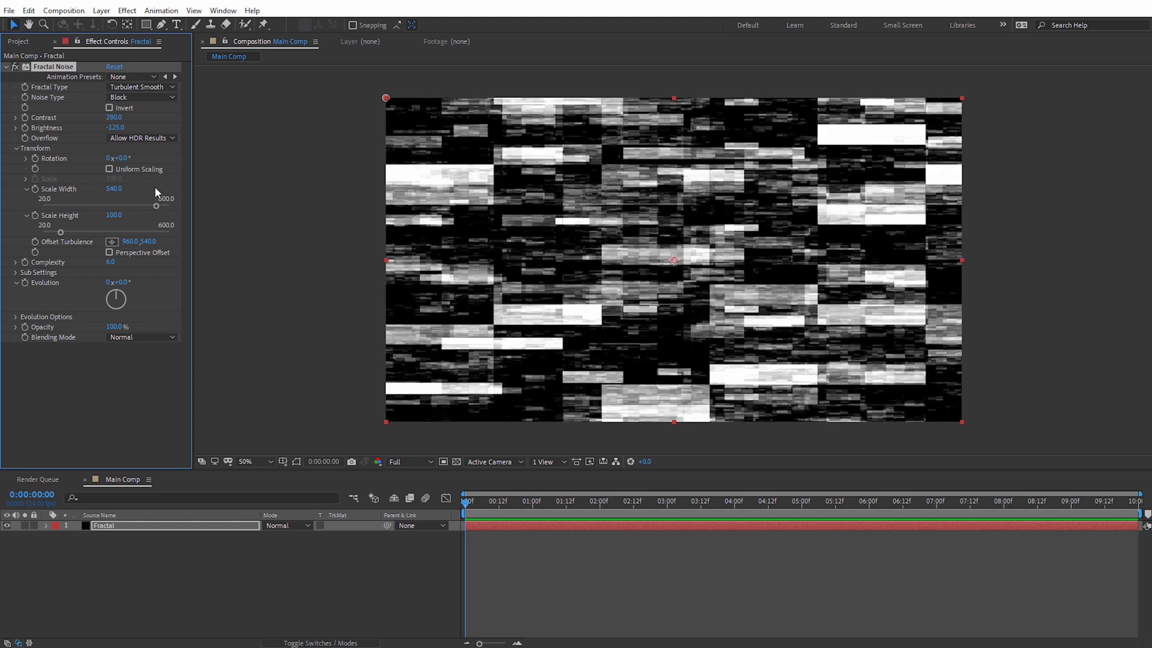
Set the Fractal Noise scale height to 40 and the complexity to 2
left_click(114, 216)
type("40")
key("Return")
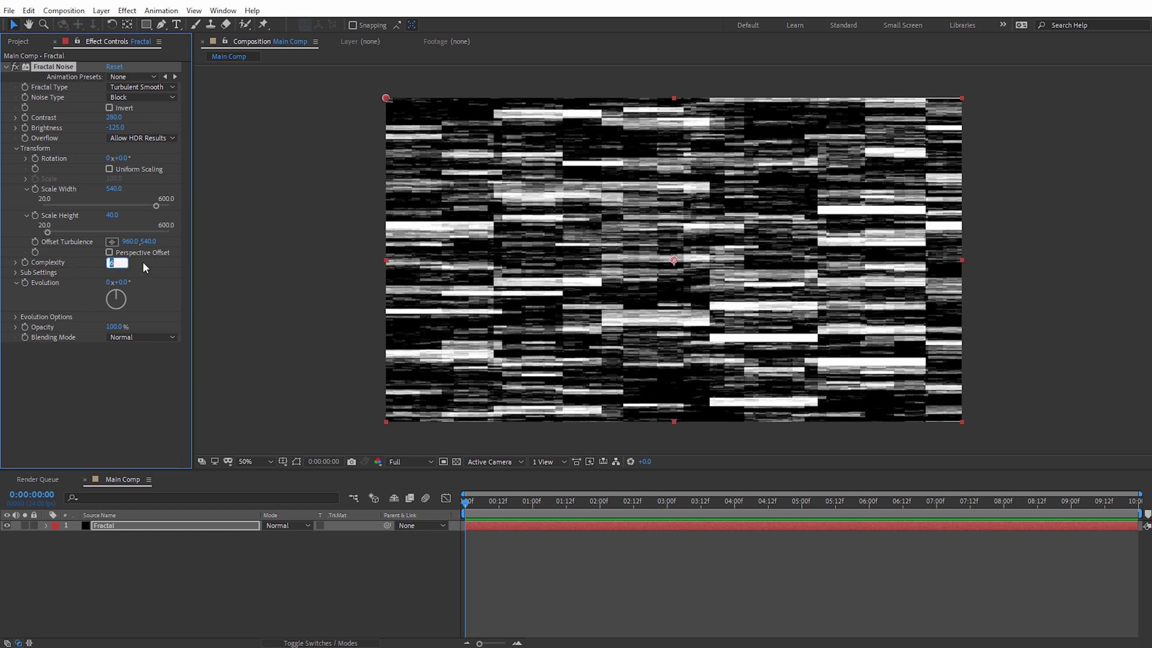
key("Return")
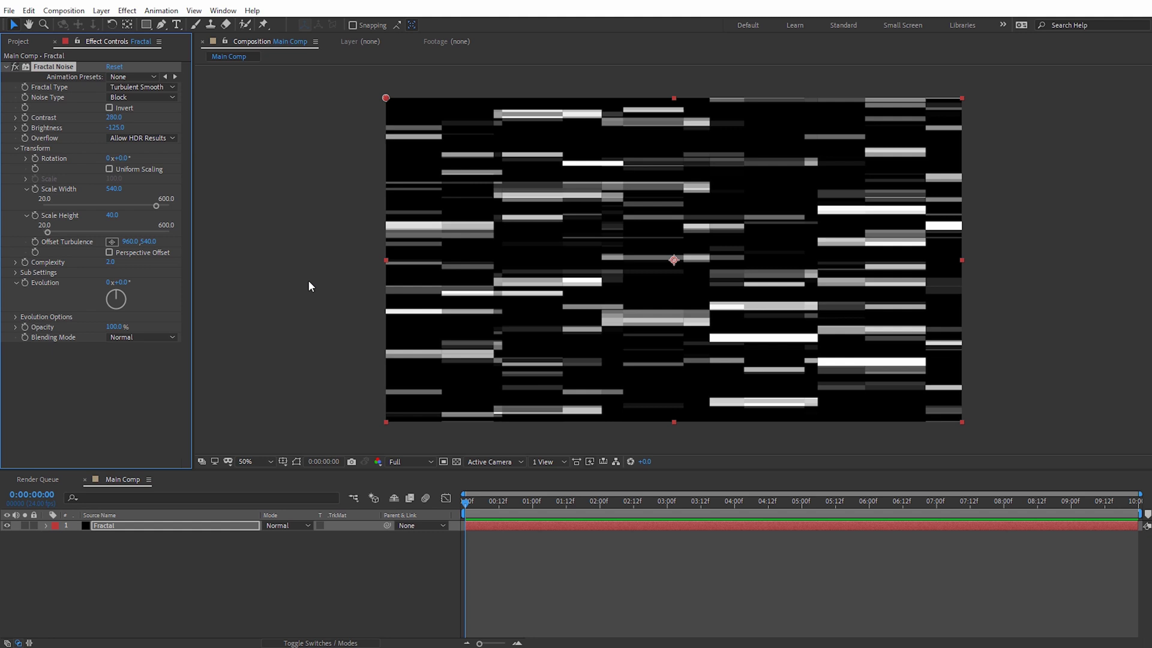
Set the Fractal Noise Sub Scaling to about 55.4 and animate it with the expression wiggle(3,30)
left_click(16, 273)
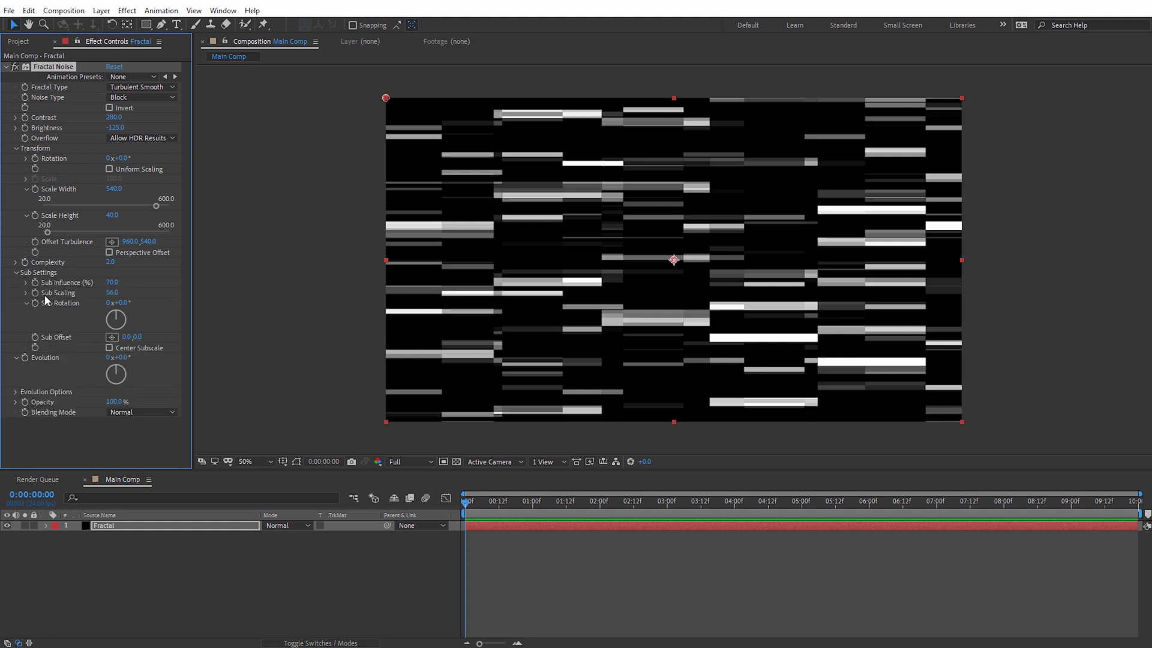
mouse_move(107, 296)
left_mouse_down()
mouse_move(62, 304)
mouse_move(127, 296)
mouse_move(112, 300)
left_mouse_up()
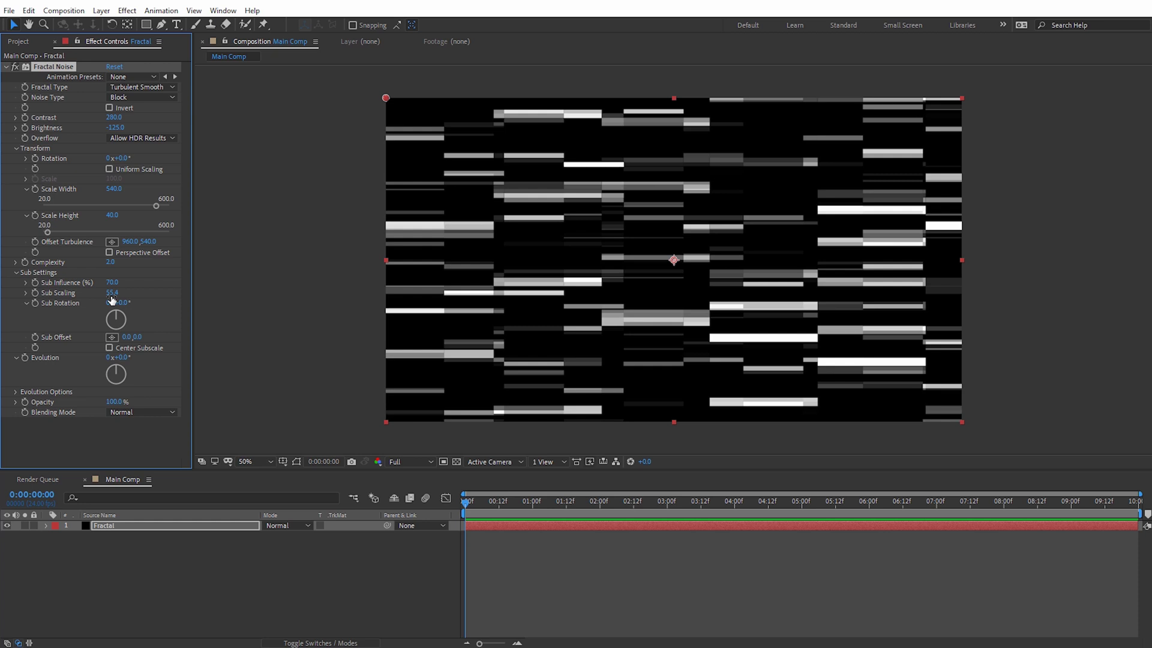
left_click(35, 293, "alt")
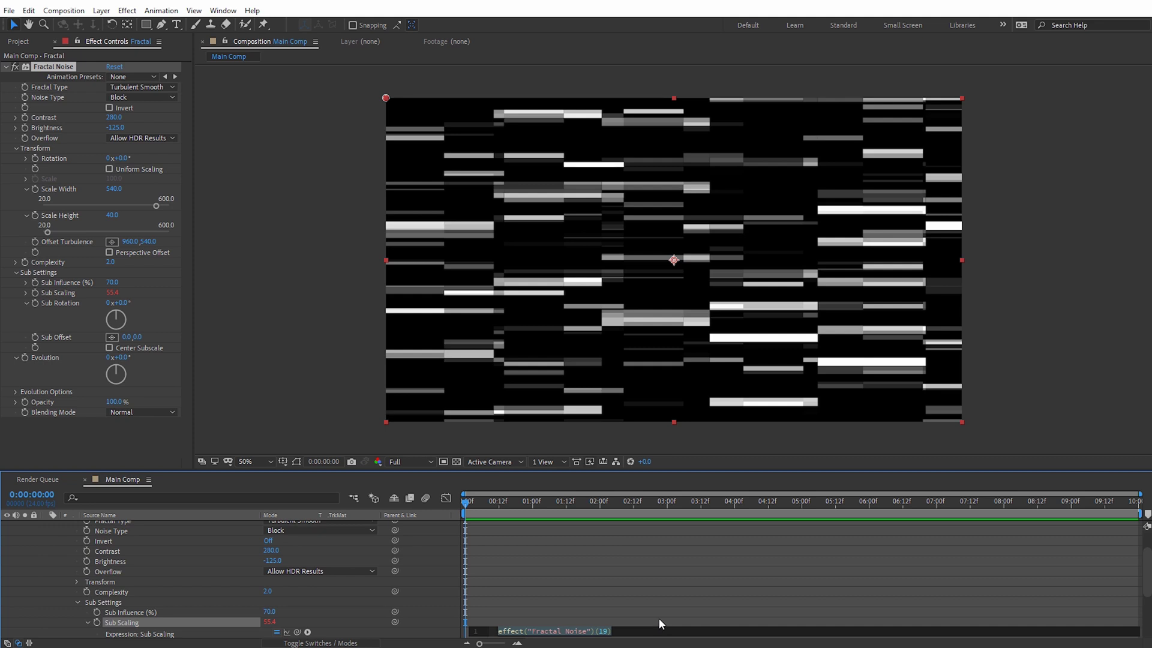
type("wiggle")
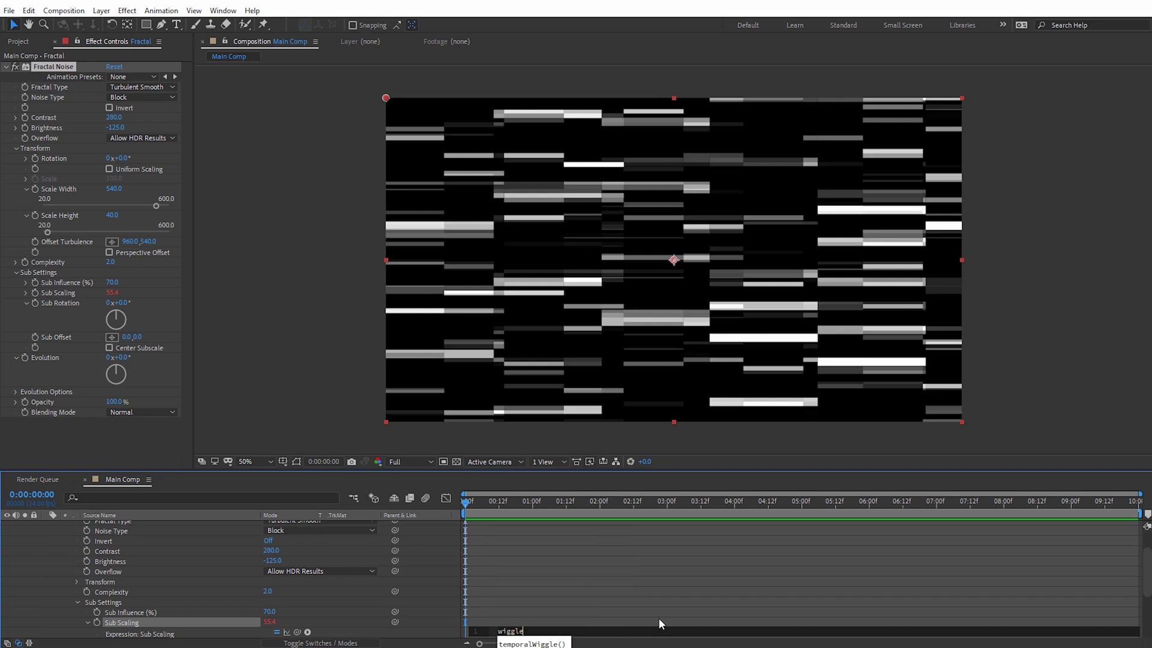
type("(")
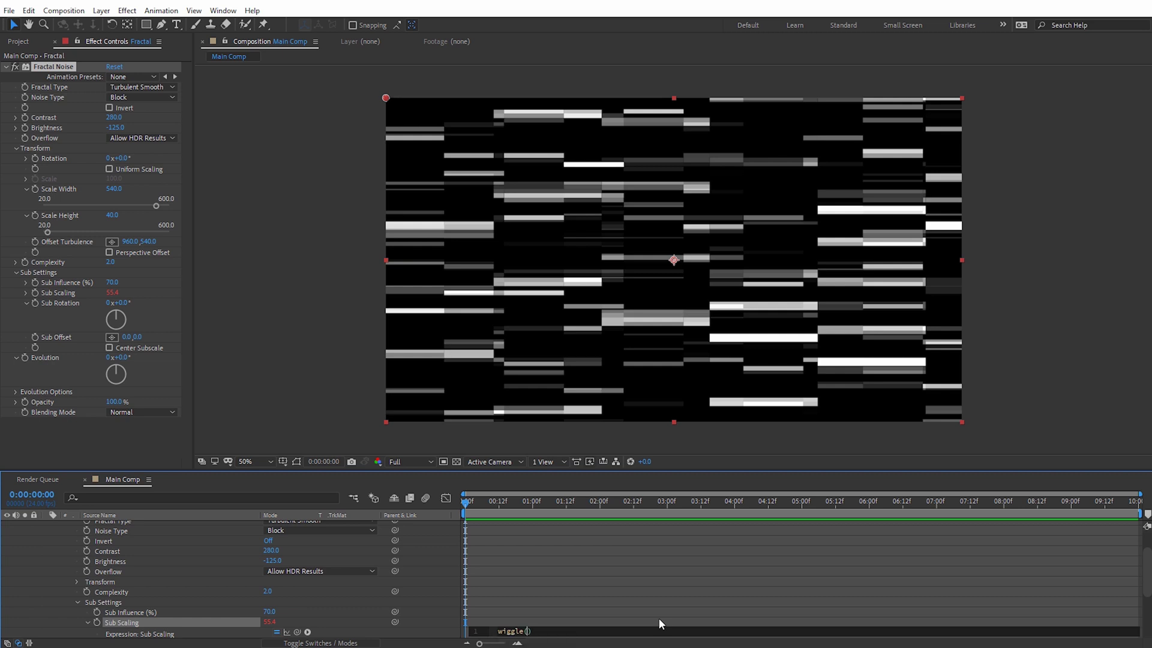
type("3,30")
left_click(583, 581)
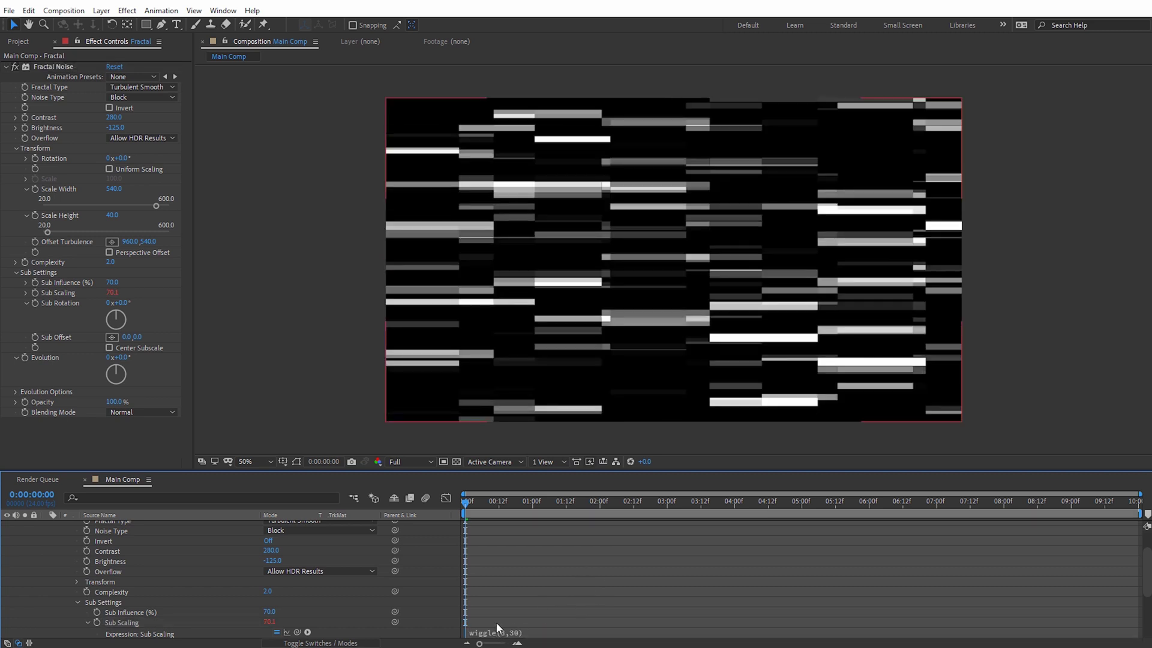
left_click_drag(467, 502, 482, 470)
Animate the Fractal Noise Random Seed under Evolution Options with the expression posterizeTime(6);random(500)
left_click(15, 391)
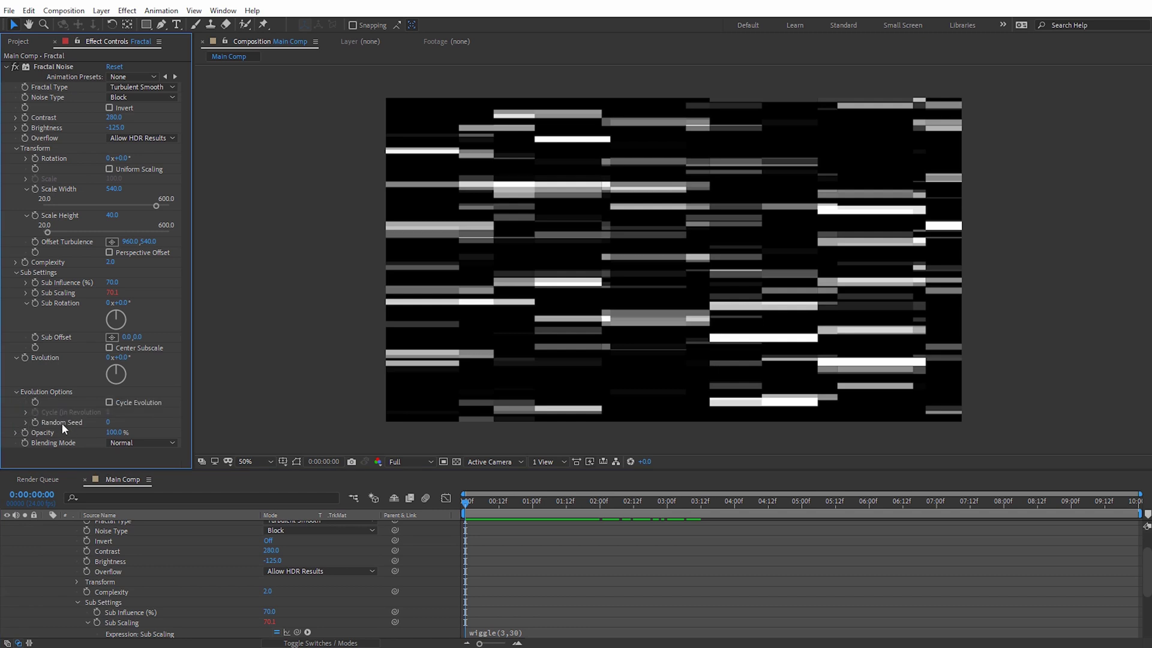
mouse_move(108, 421)
left_mouse_down()
mouse_move(144, 422)
mouse_move(112, 423)
left_mouse_up()
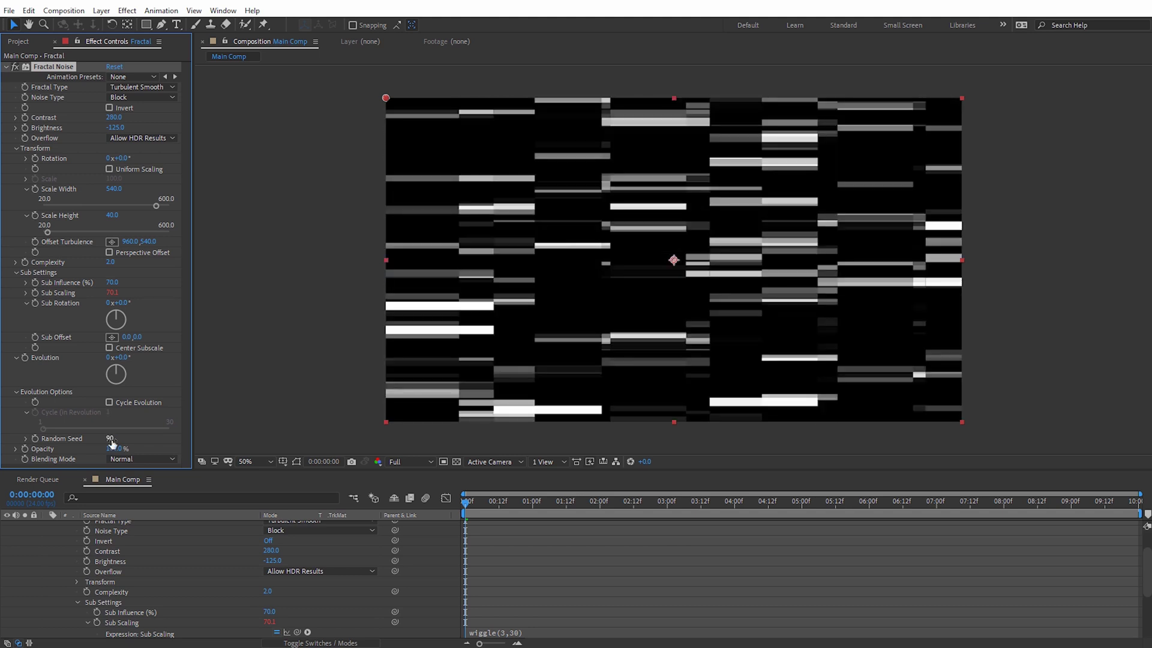
left_click(35, 439, "alt")
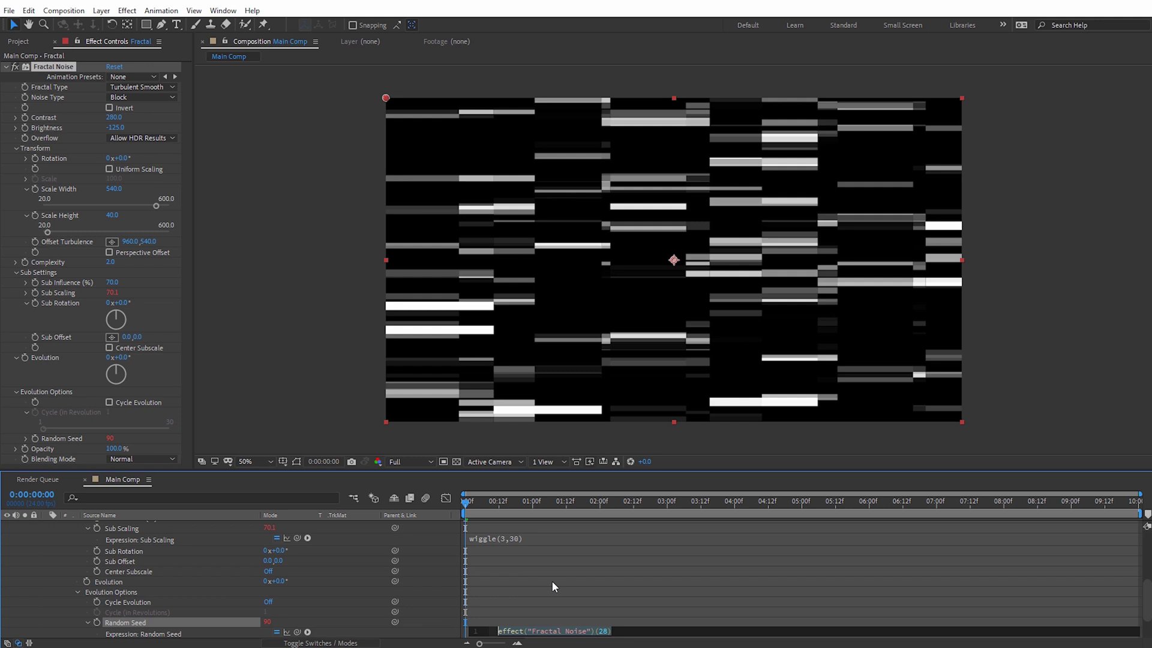
type("poster")
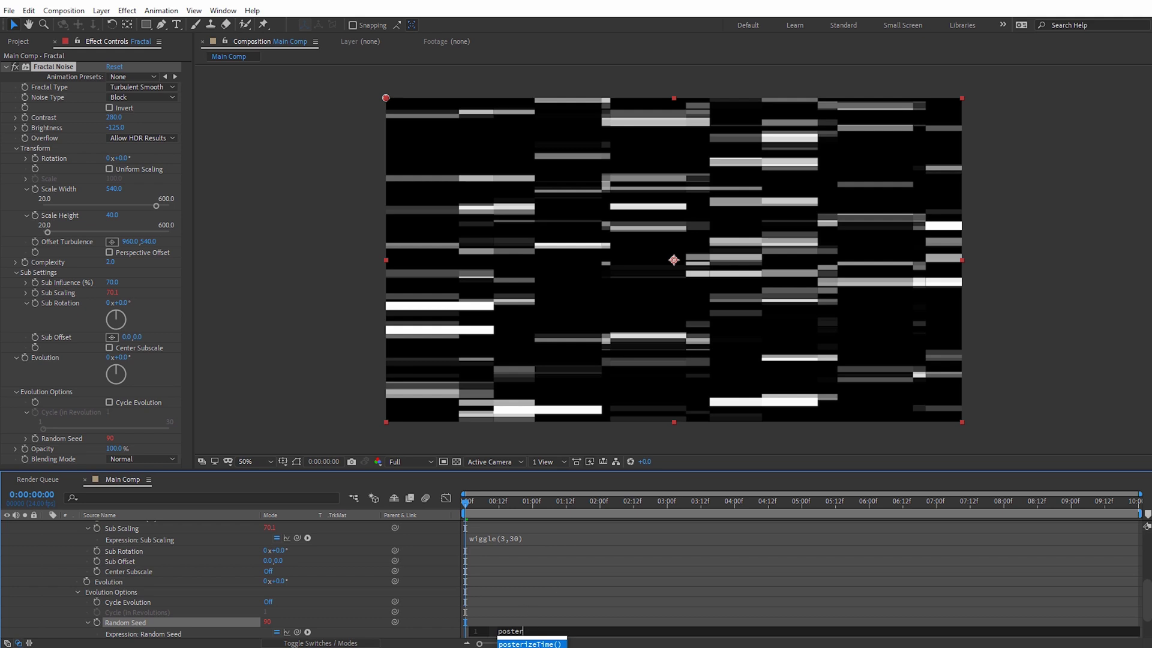
left_click(540, 644)
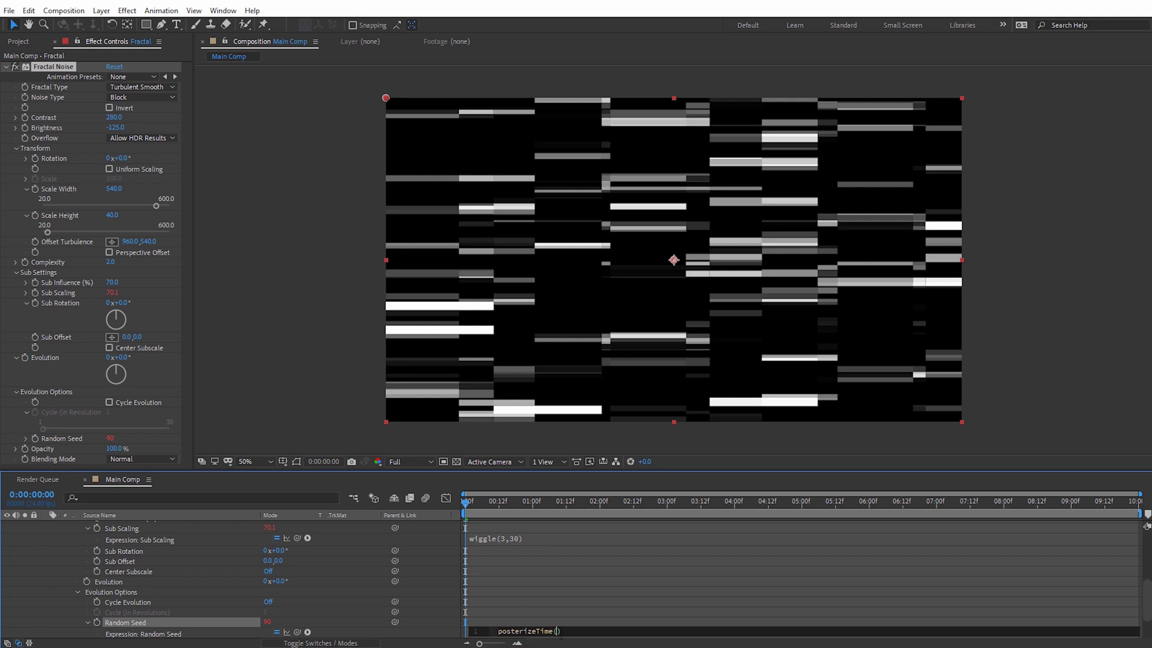
type("6")
left_click(571, 620)
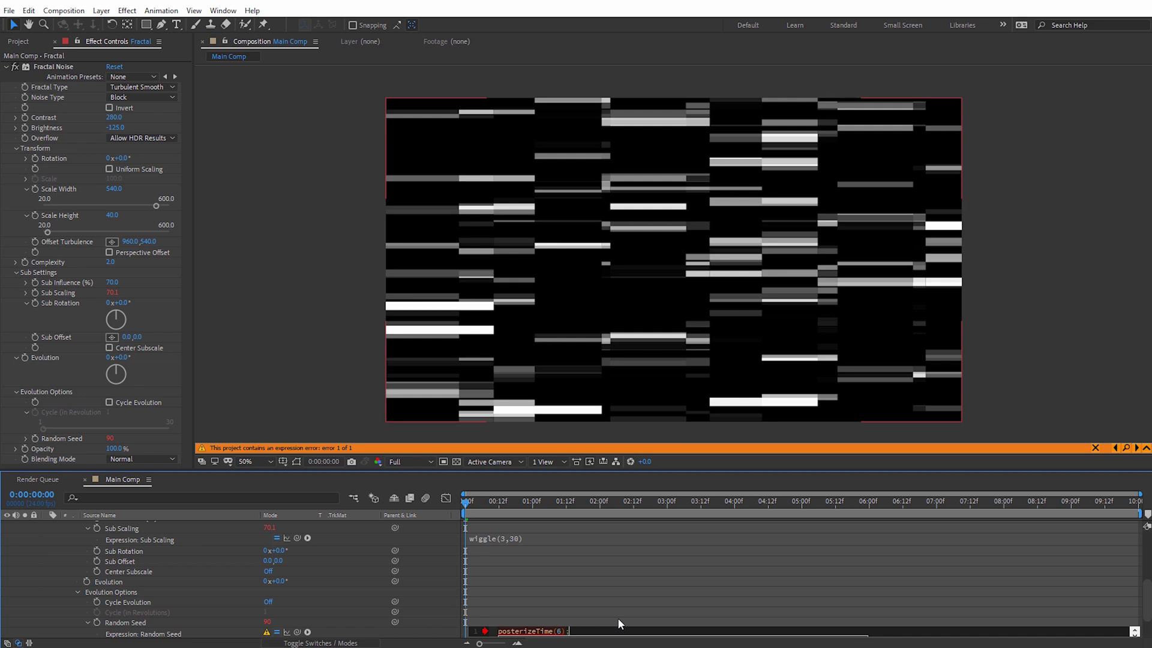
type("random(500")
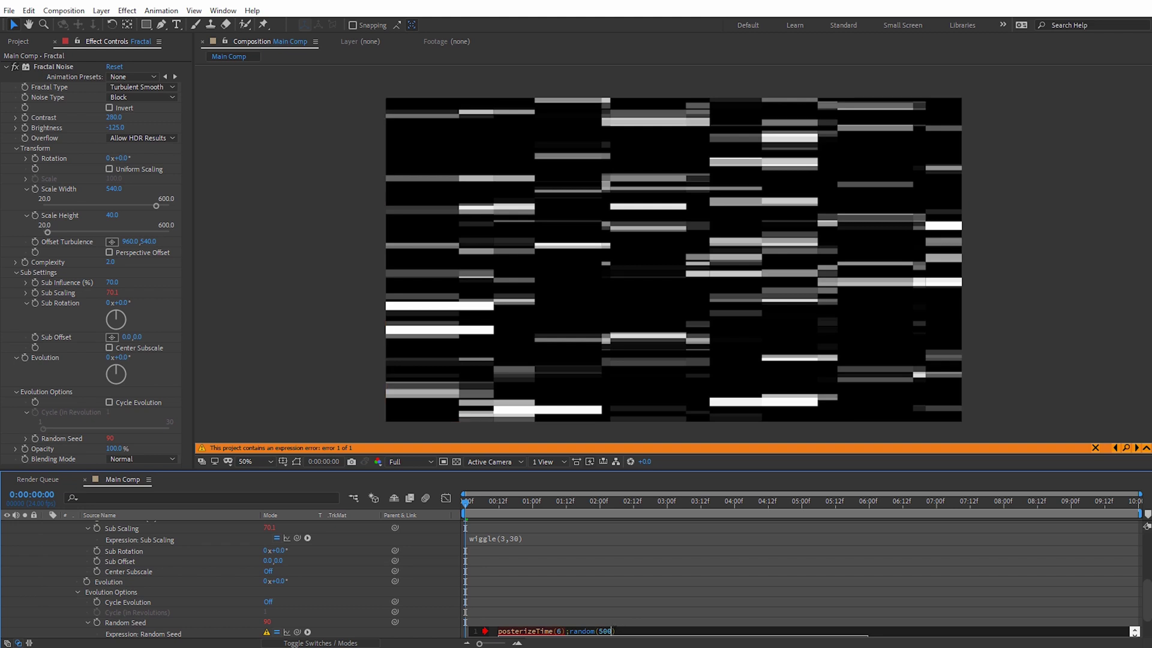
left_click(647, 604)
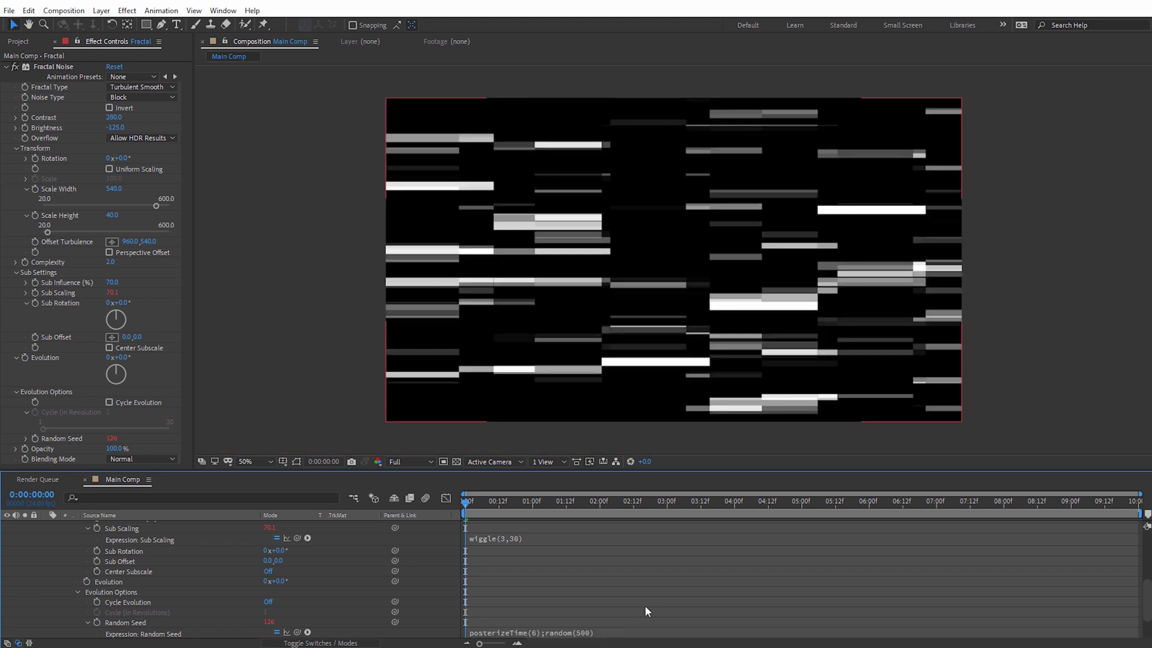
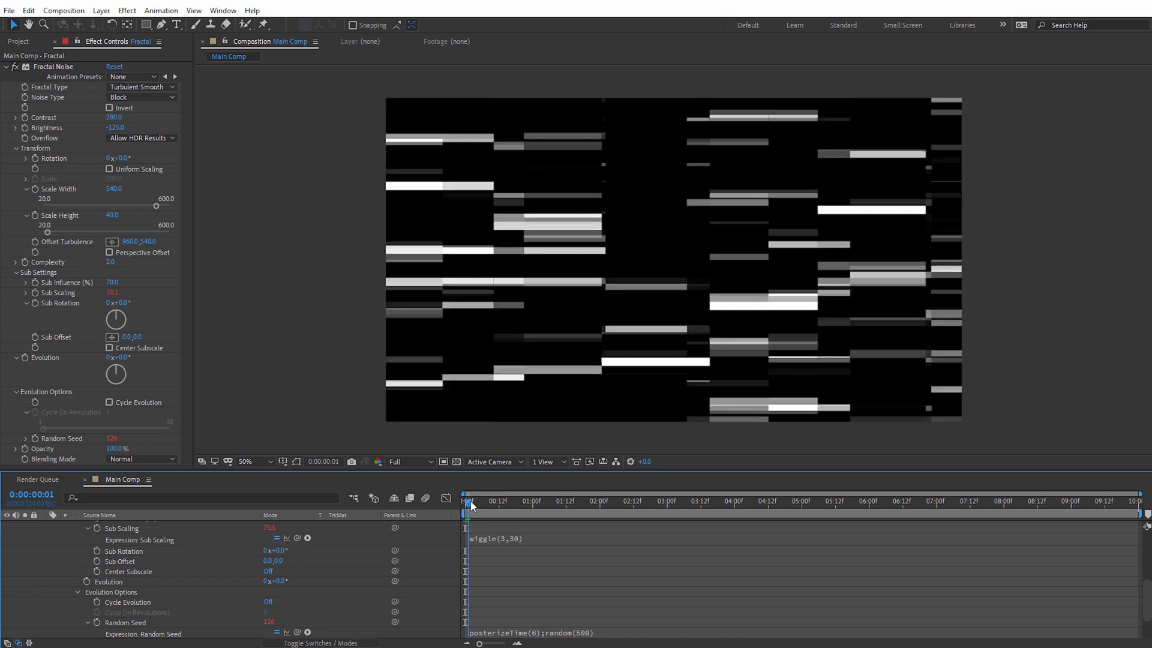
Play back the composition from the beginning to review the animated Fractal Noise pattern
key("space")
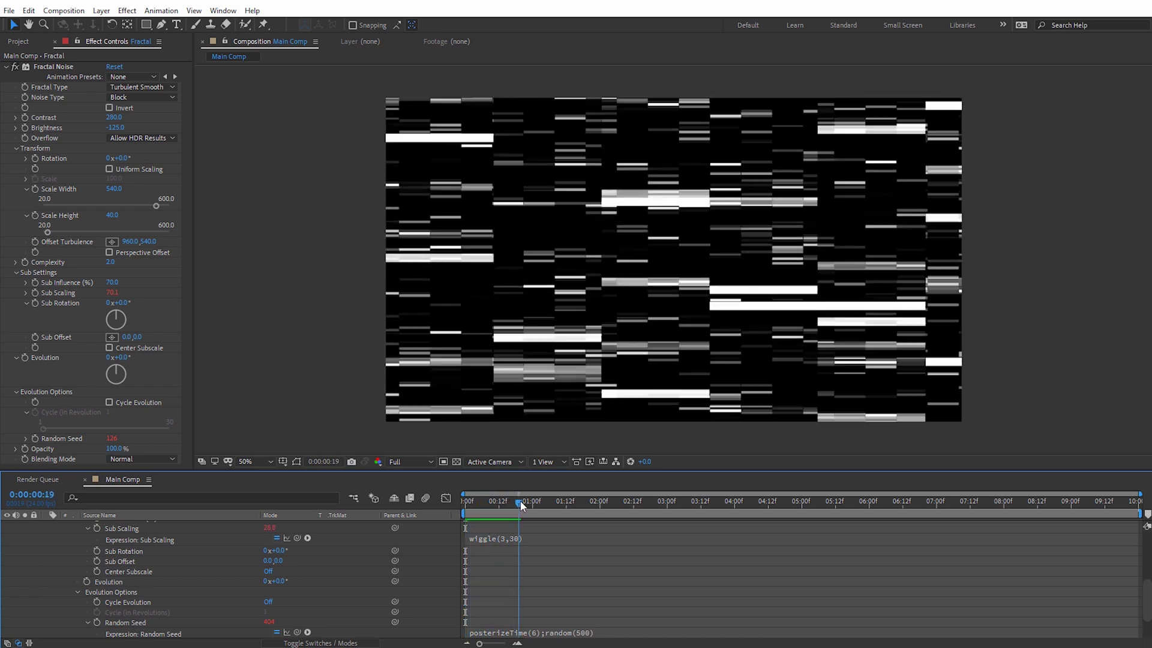
key("space")
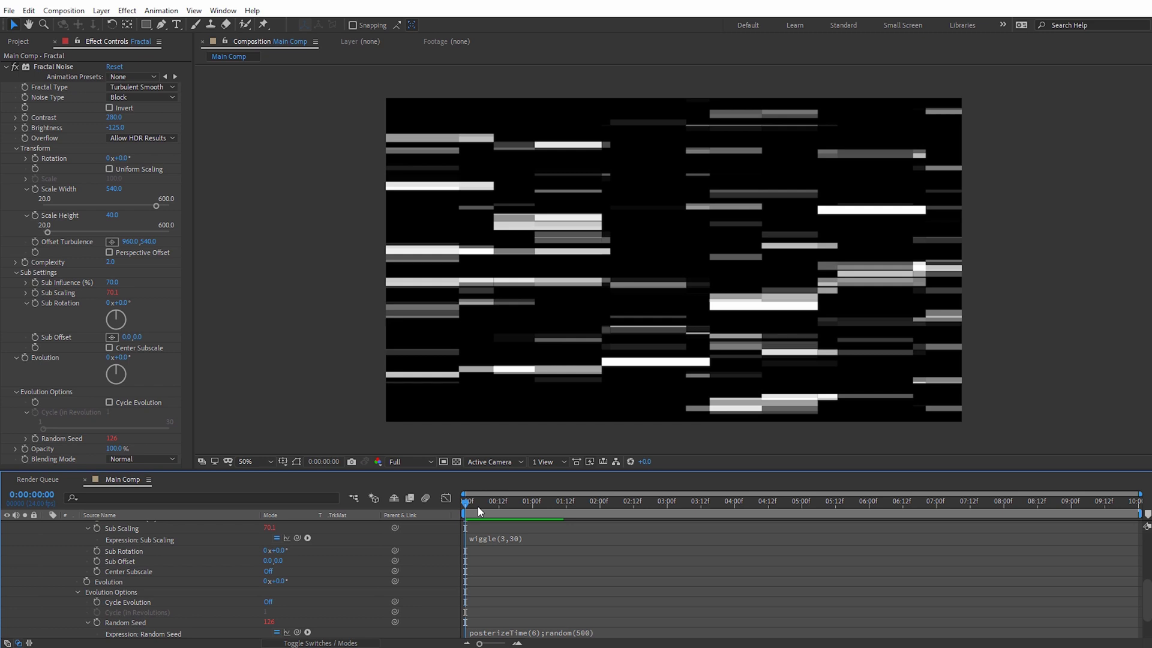
key("space")
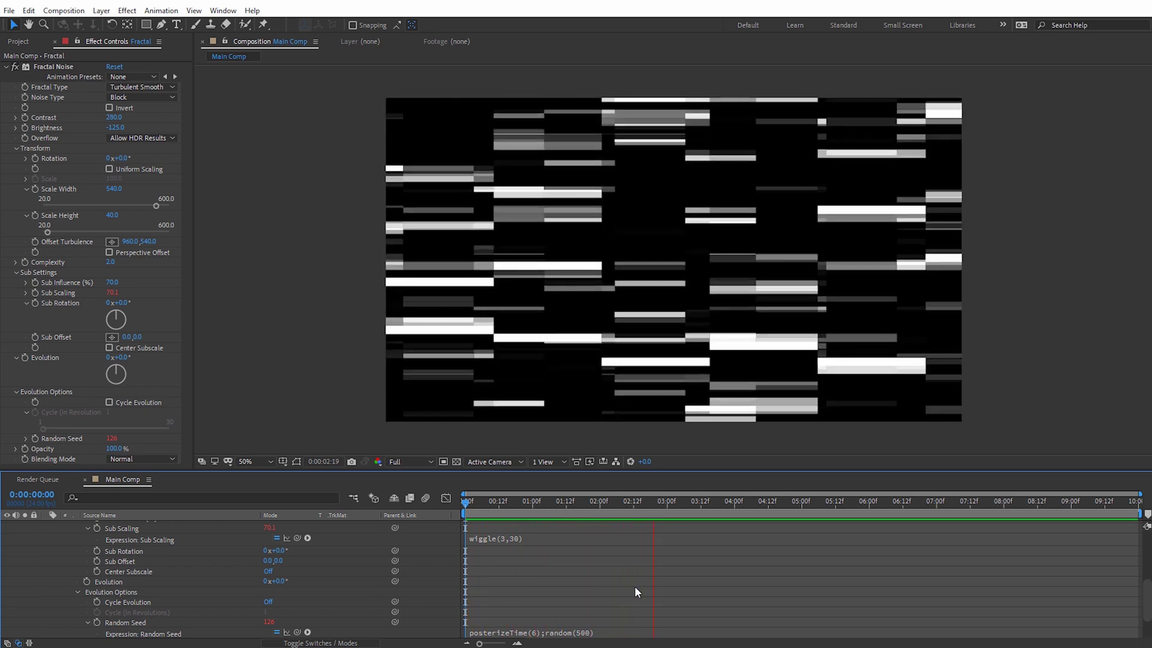
key("space")
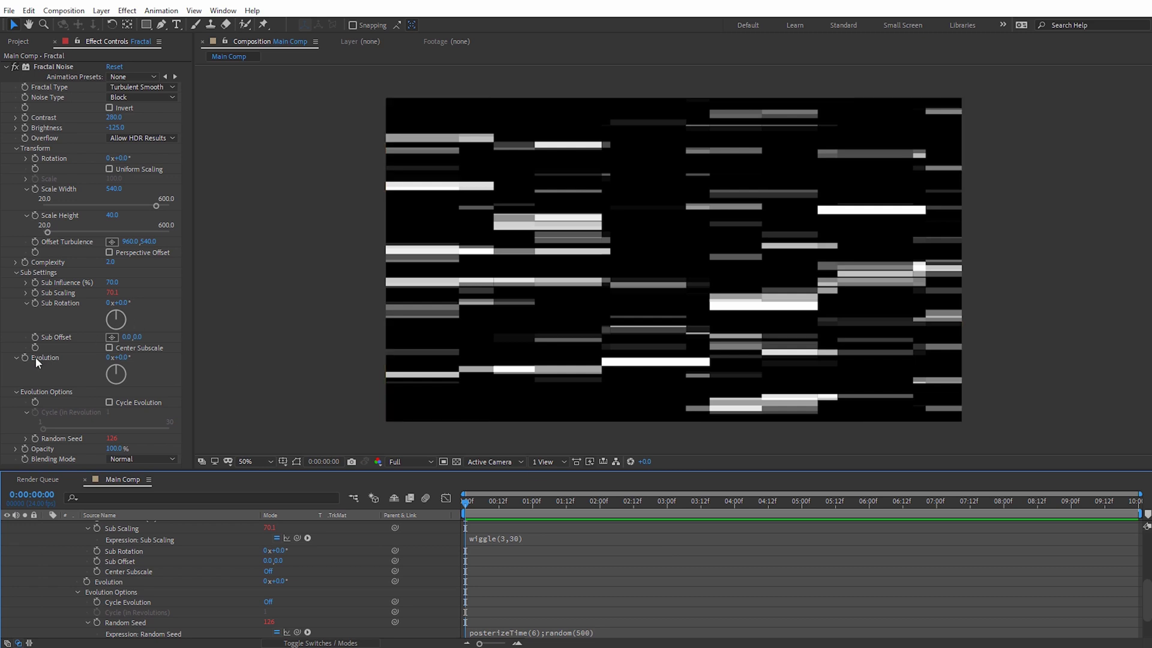
Test and undo a manual Evolution change, and animate the Fractal Noise Evolution with the expression time*1000
left_click_drag(132, 358, 160, 364)
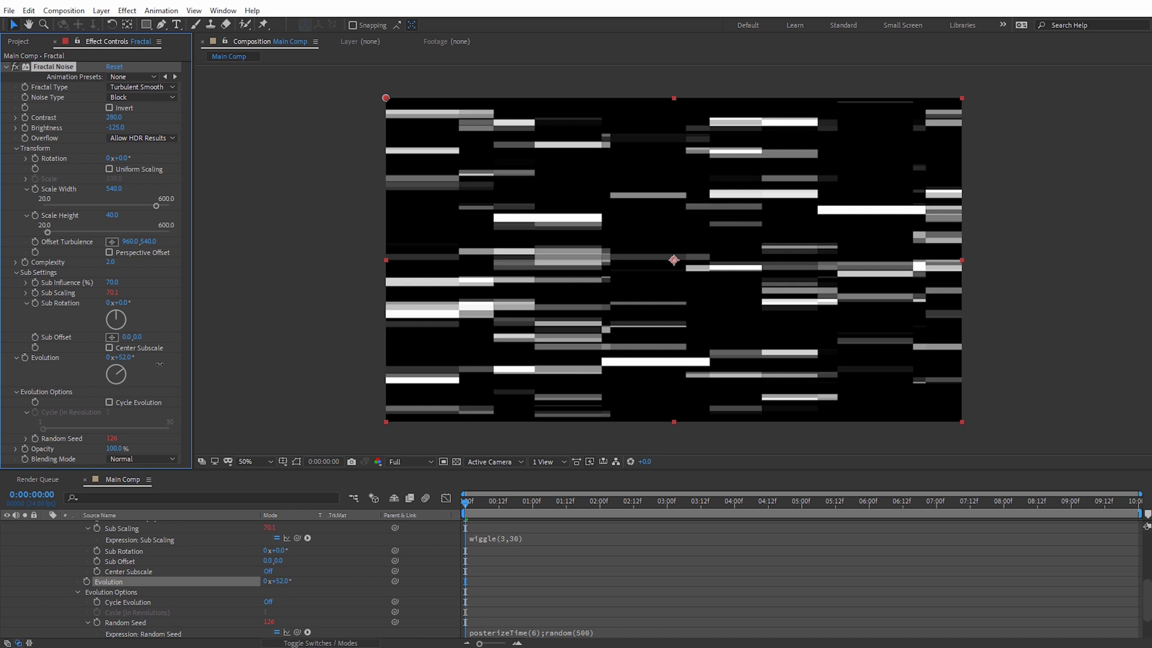
key("ctrl+z")
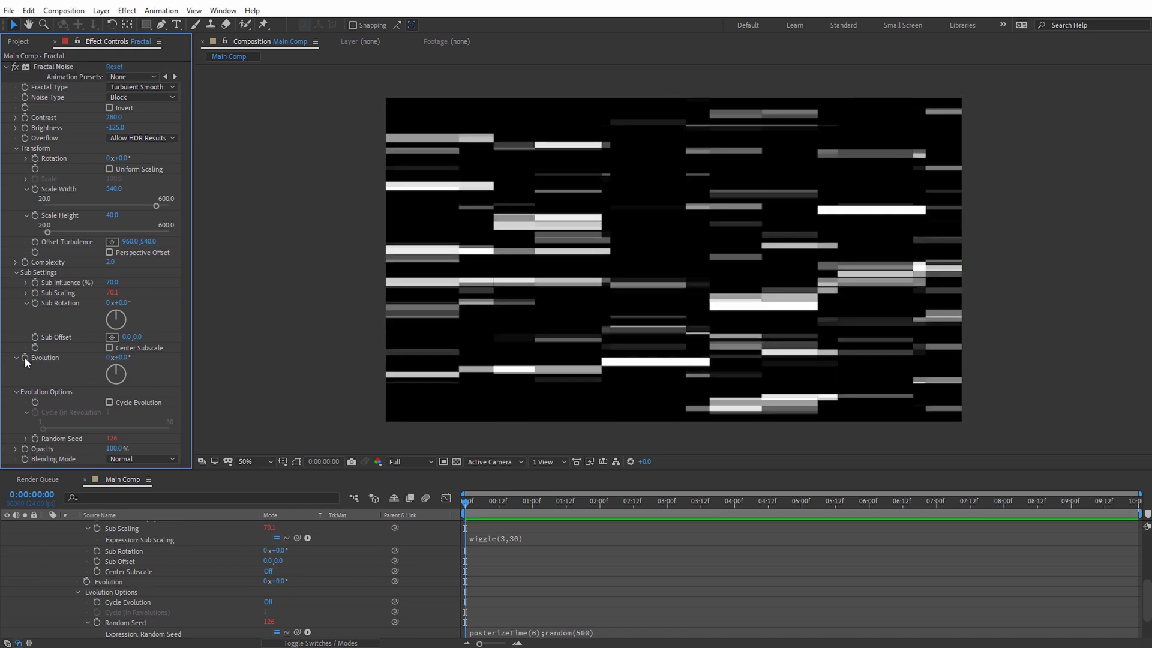
left_click(24, 357, "alt")
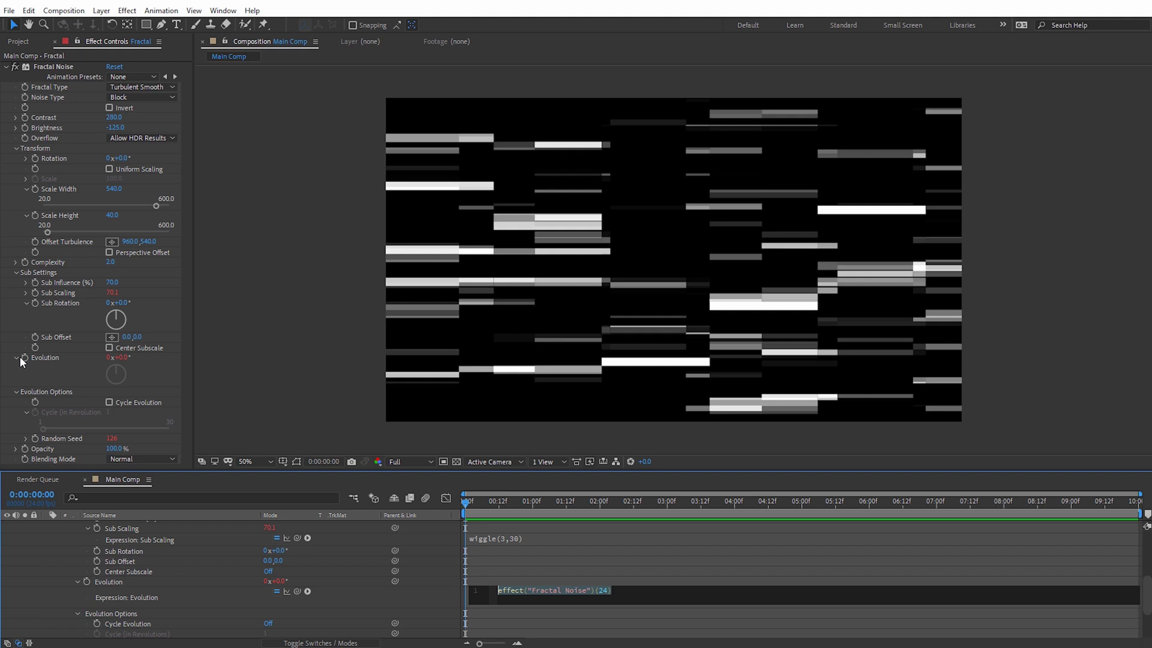
type("ti")
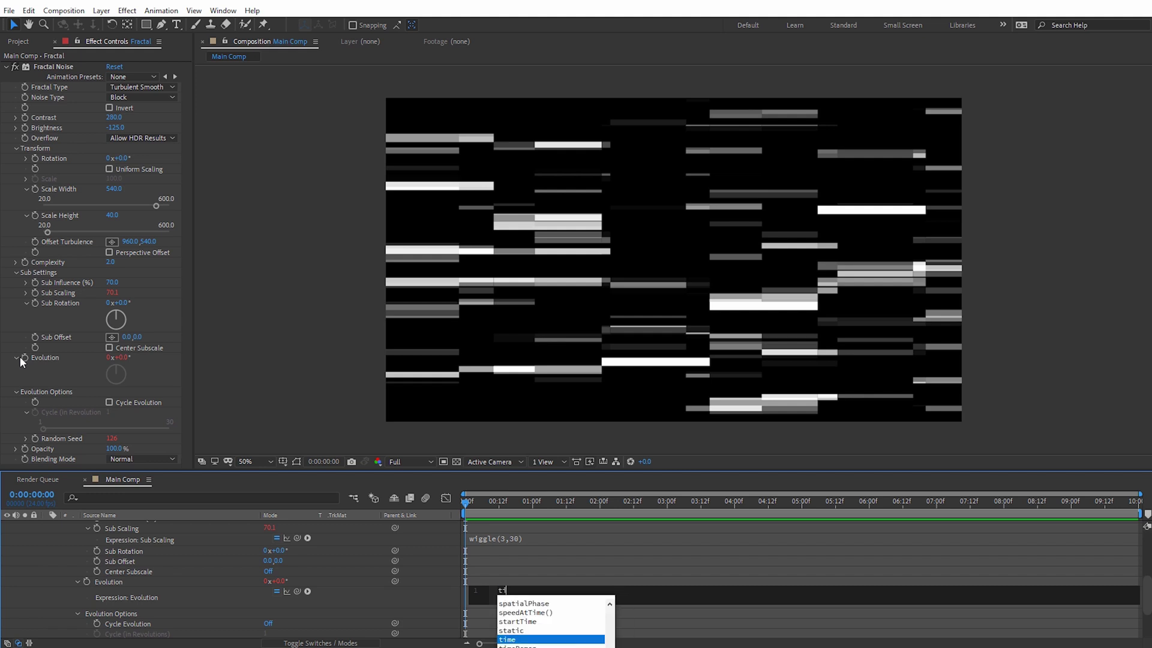
type("me*")
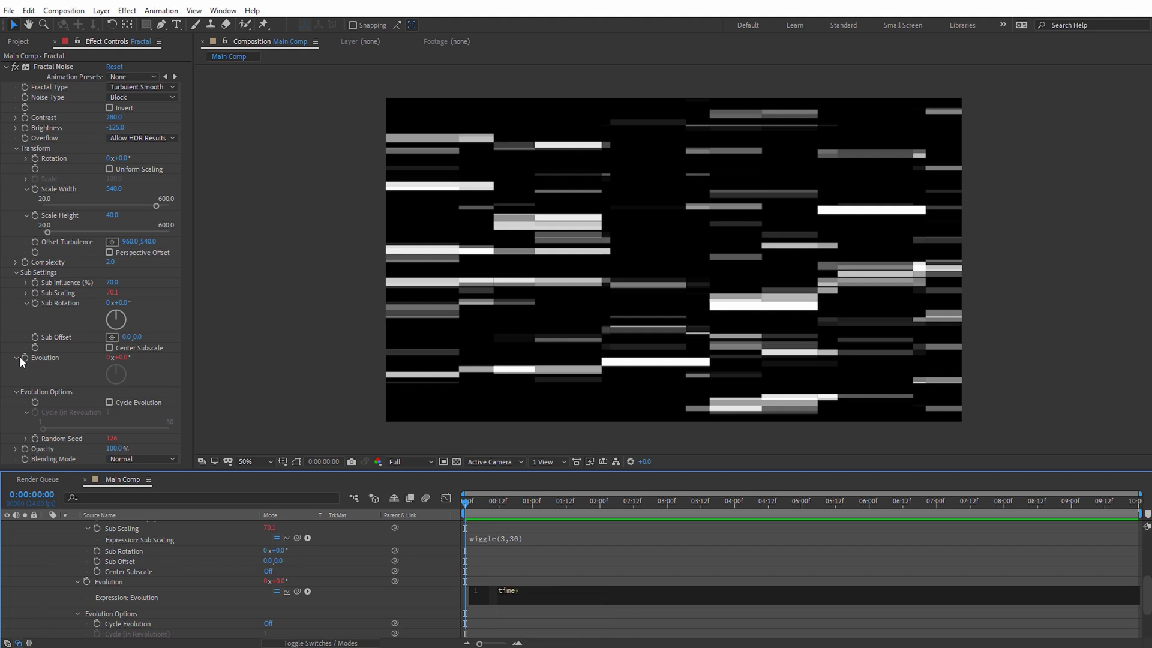
type("1000")
key("KP_Enter")
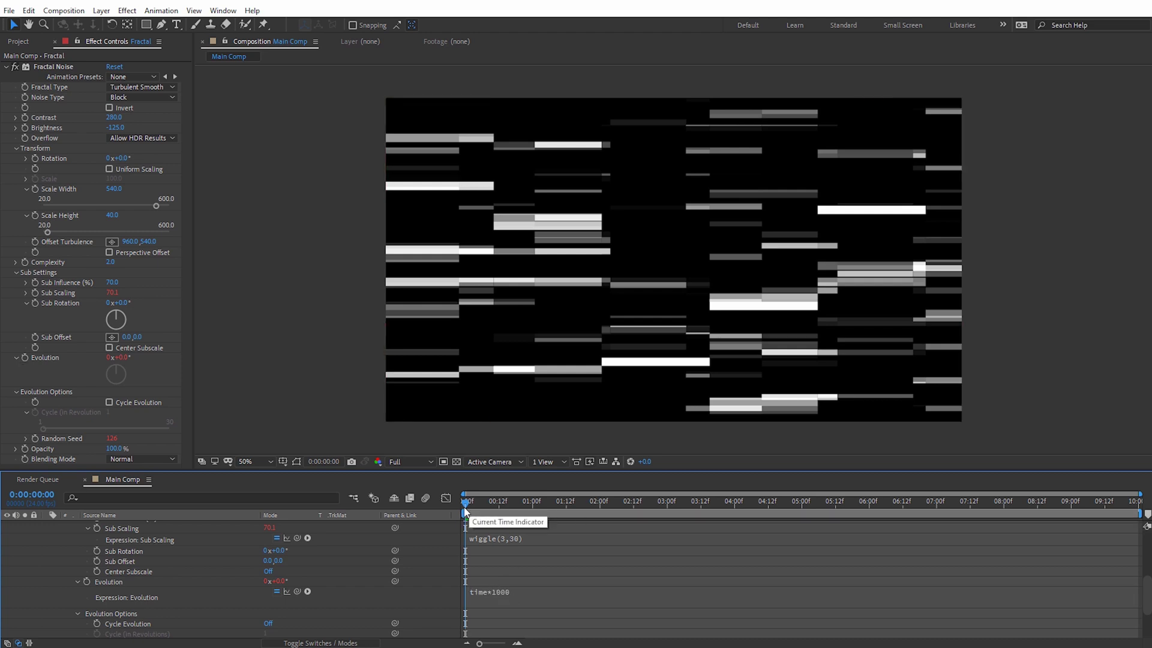
Preview the block animation from the first frame with the Evolution expression applied
left_click(484, 501)
mouse_move(484, 501)
left_mouse_down()
mouse_move(507, 501)
mouse_move(466, 504)
left_mouse_up()
key("space")
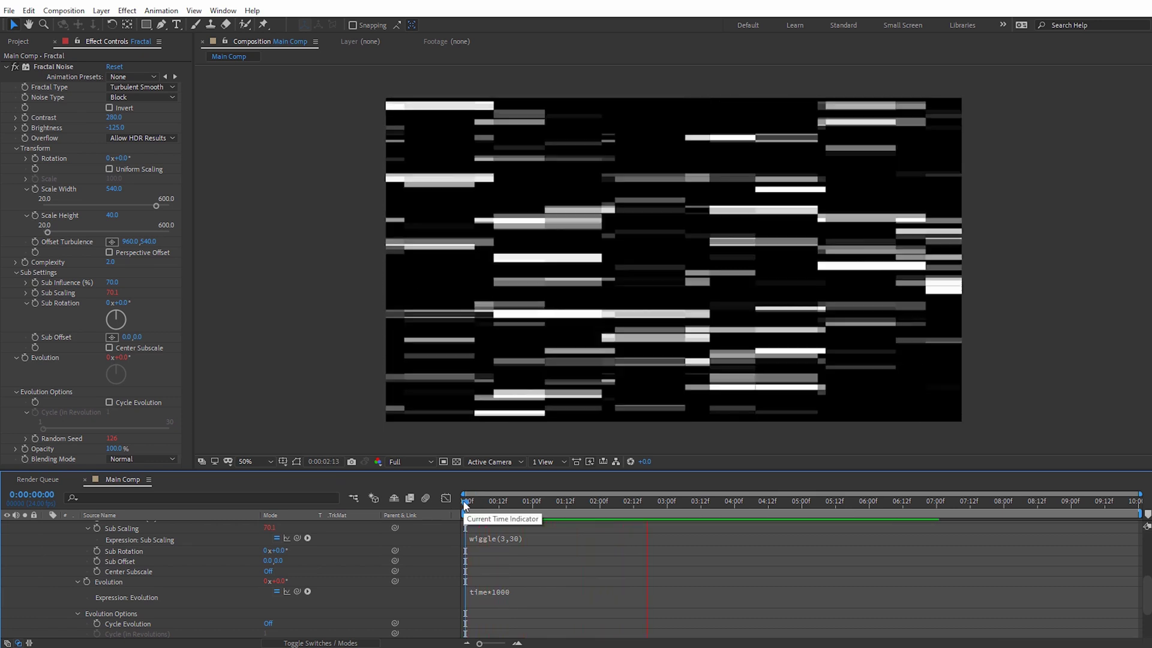
key("space")
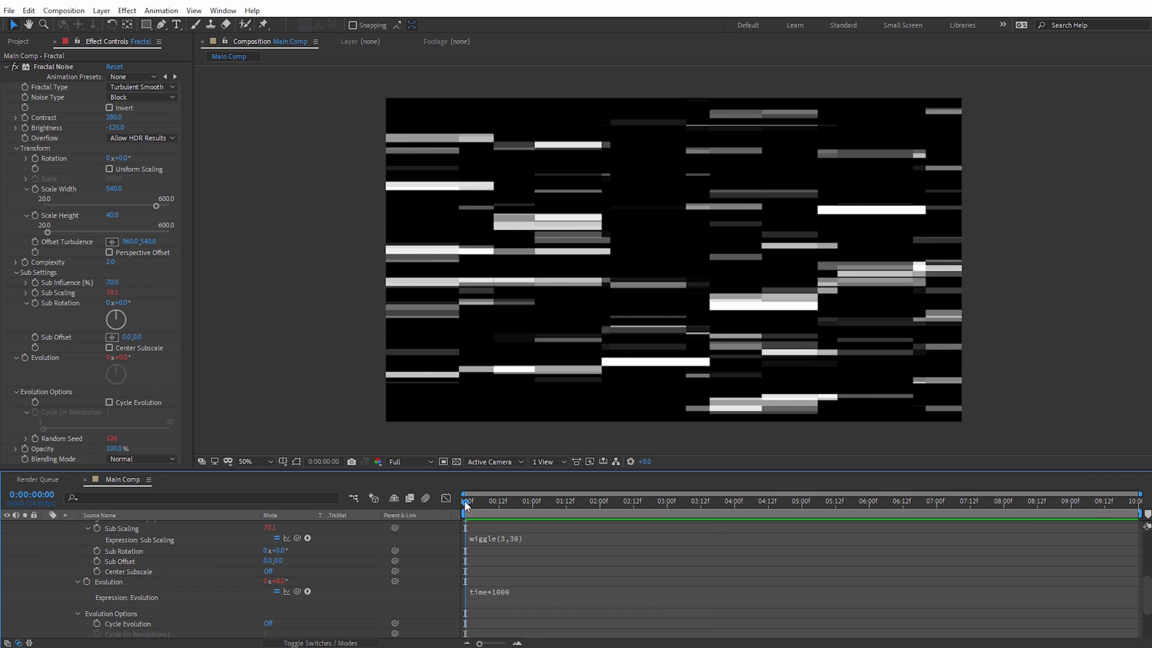
Try lowering the Fractal Noise brightness to -337 and restore it to -125
scroll(1148, 585, "down", 4)
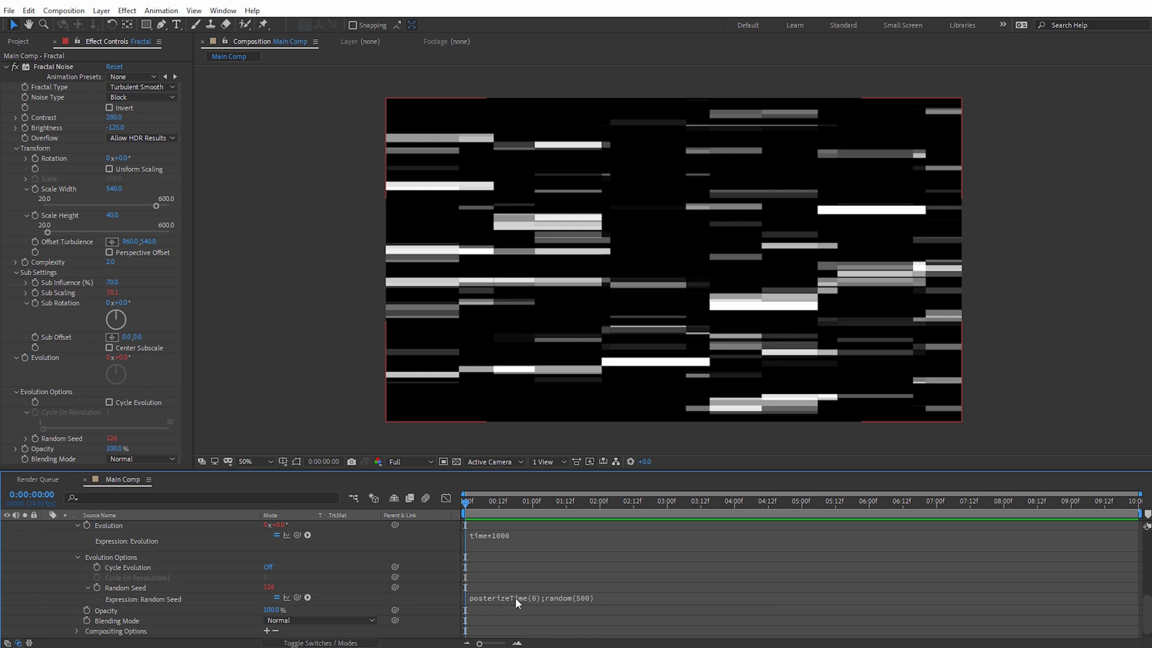
left_click_drag(1147, 614, 1148, 548)
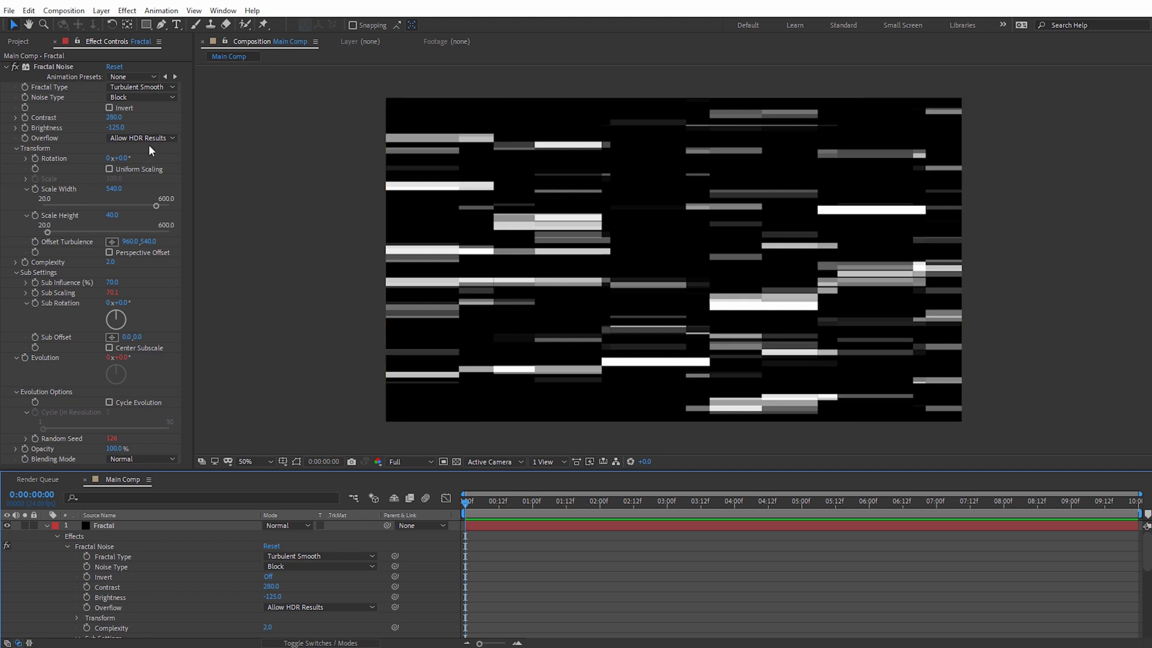
left_click_drag(119, 131, 3, 139)
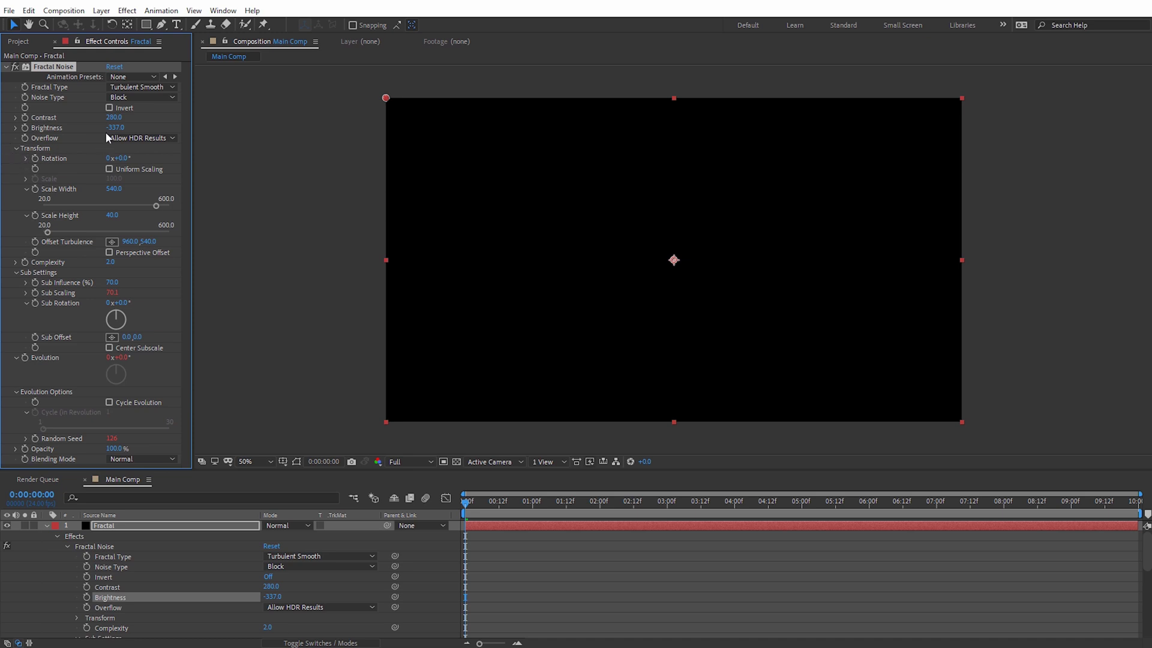
left_click_drag(111, 127, 249, 160)
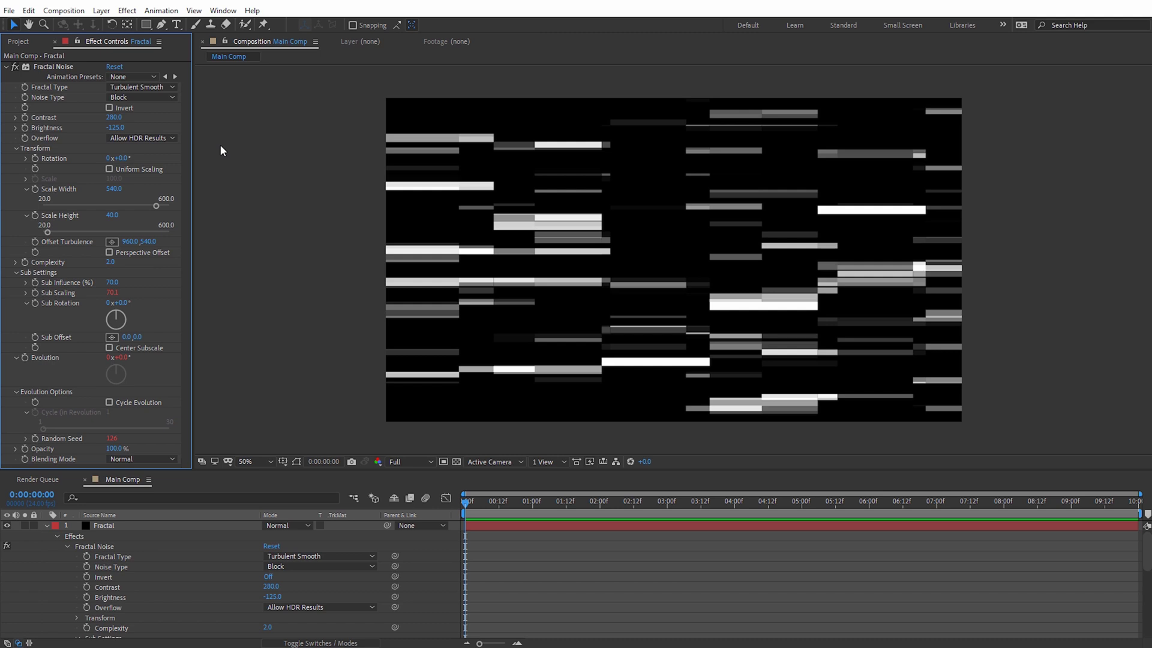
Collapse the Fractal layer's properties and add Talking Footage.mp4 to Main Comp beneath that layer
left_click(18, 42)
left_click(47, 525)
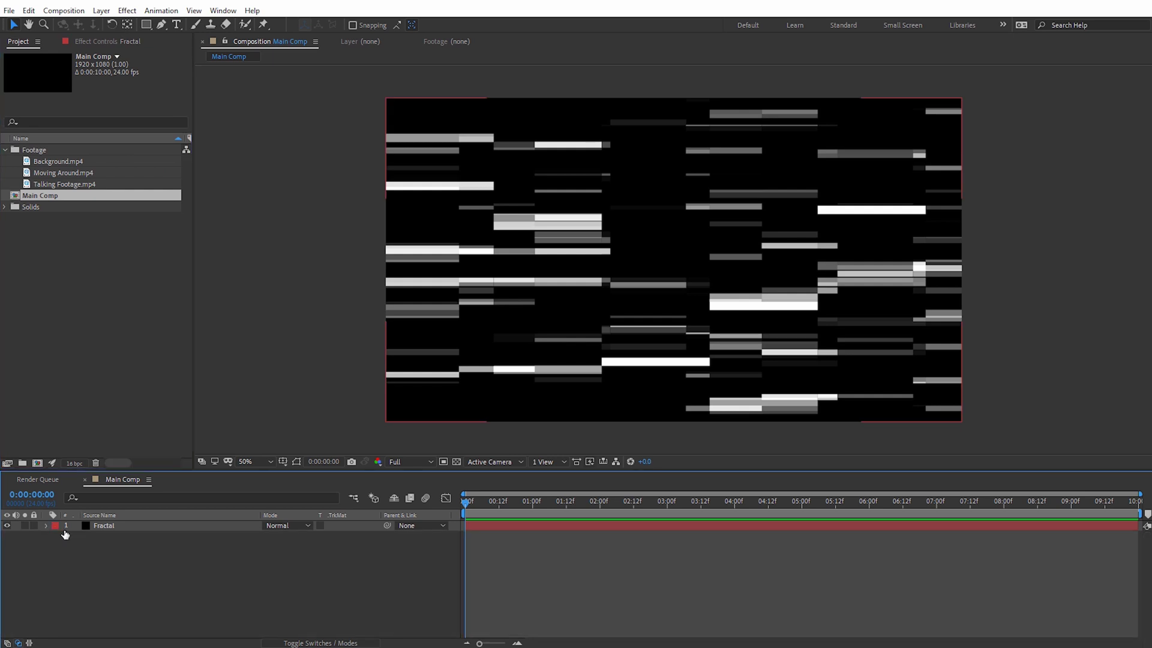
left_click(111, 339)
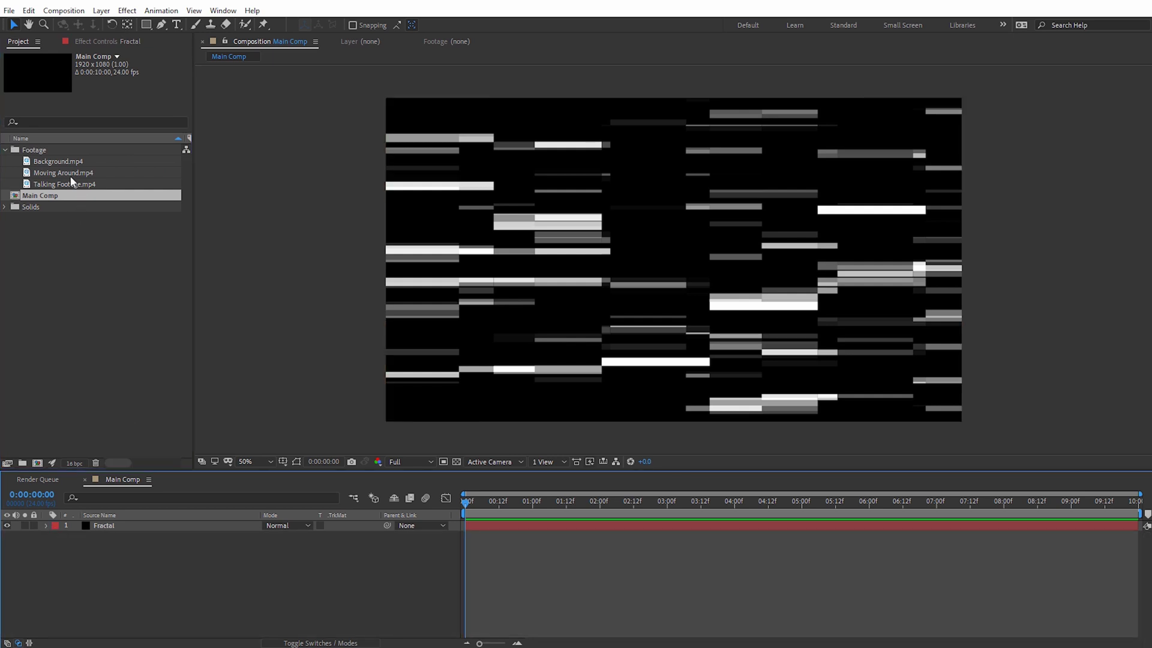
left_click(41, 187)
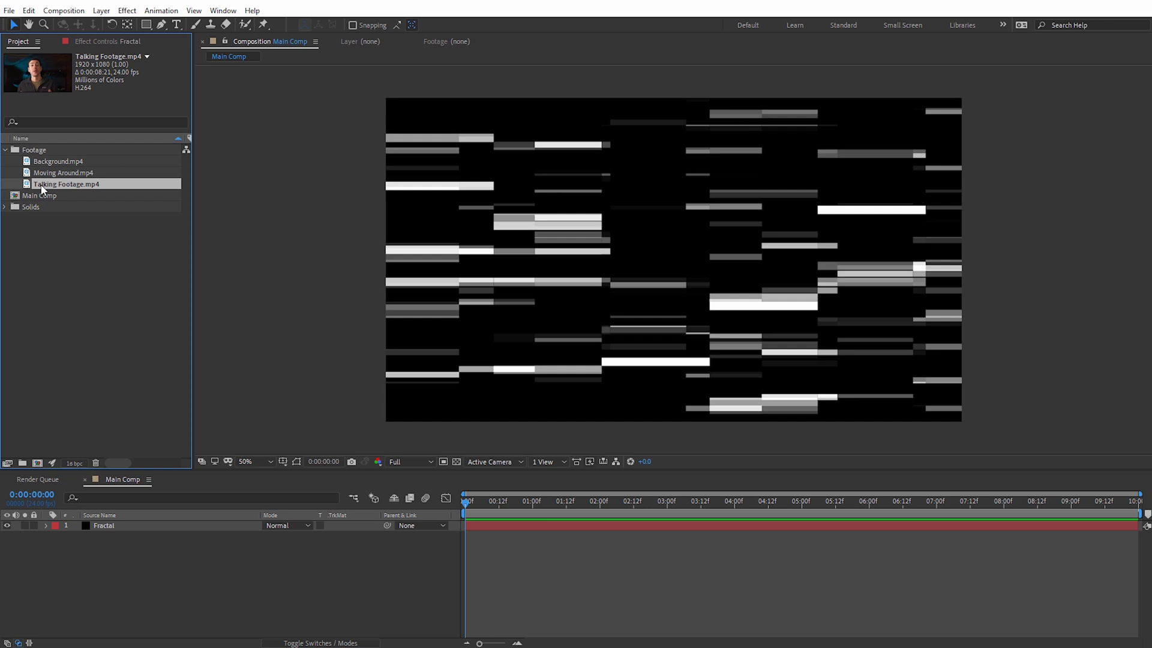
left_click_drag(40, 186, 137, 537)
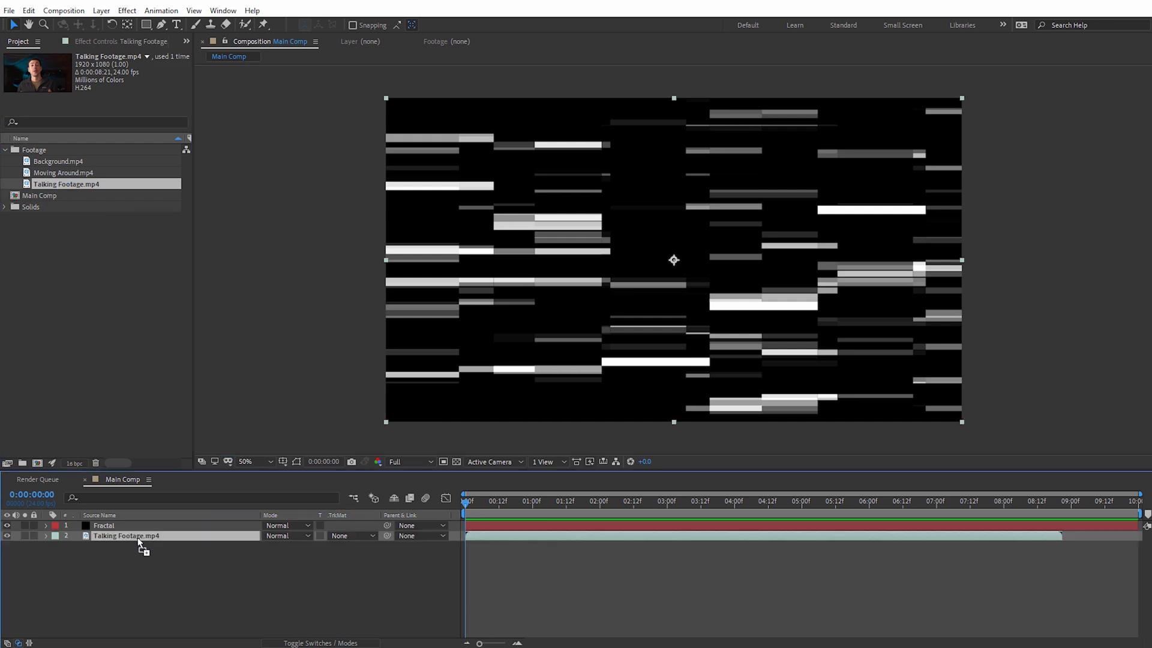
Duplicate the Talking Footage.mp4 layer and hide the lower copy
key("ctrl+d")
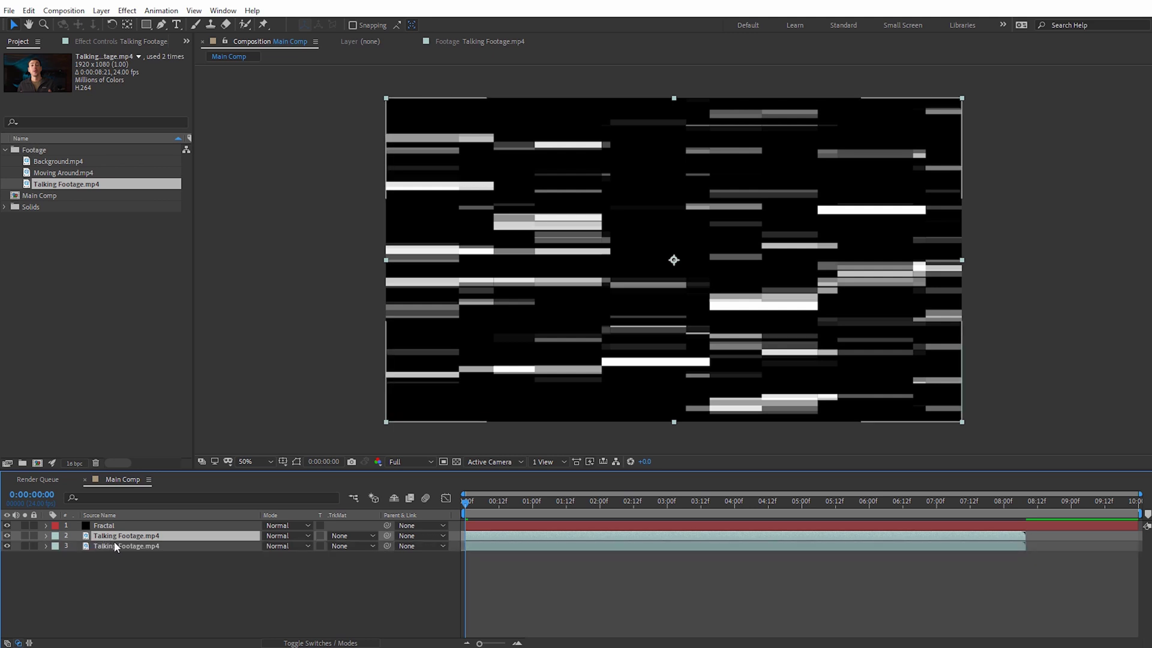
left_click(116, 546)
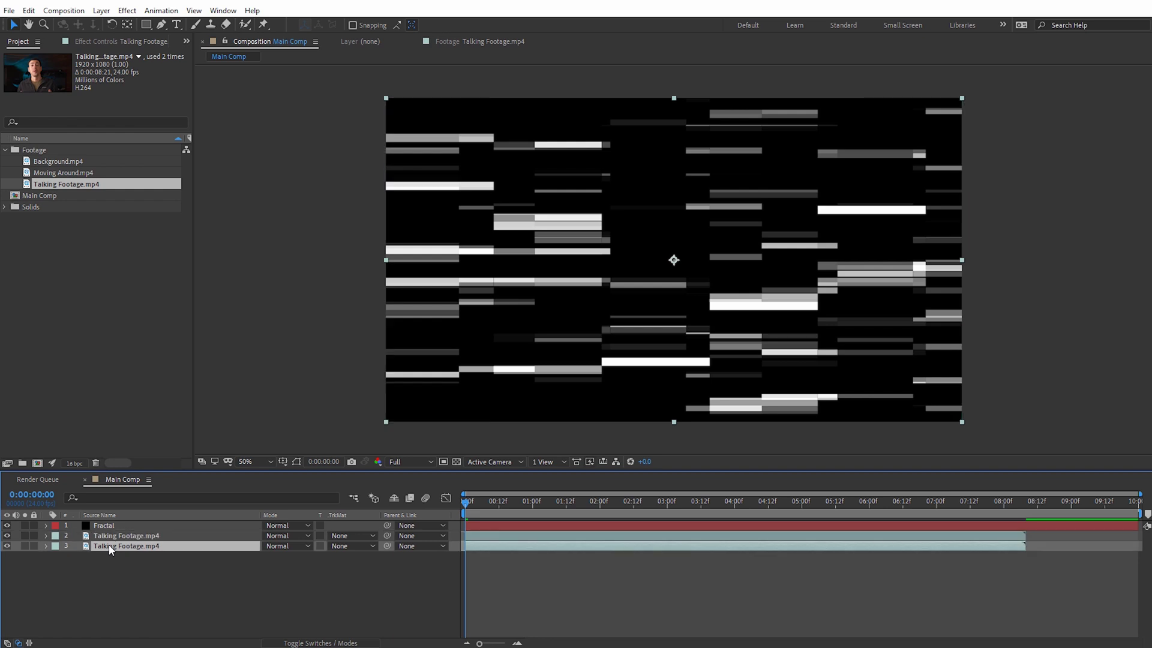
left_click(7, 546)
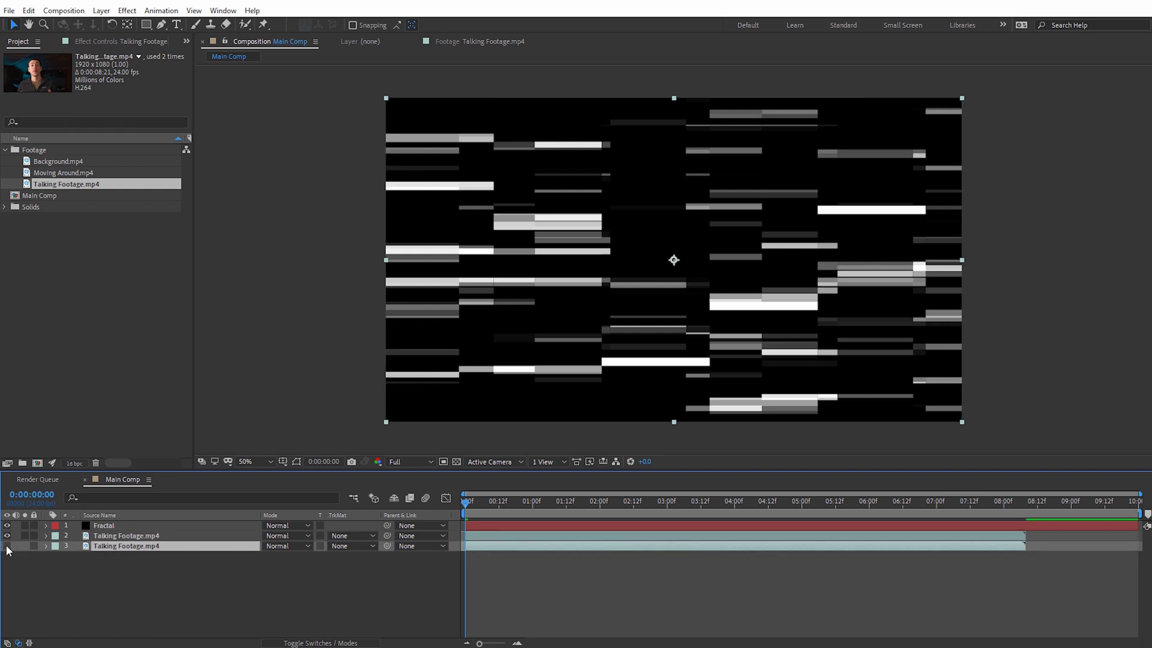
Set the track matte of the upper Talking Footage.mp4 layer to Luma Inverted Matte "Fractal"
left_click(106, 538)
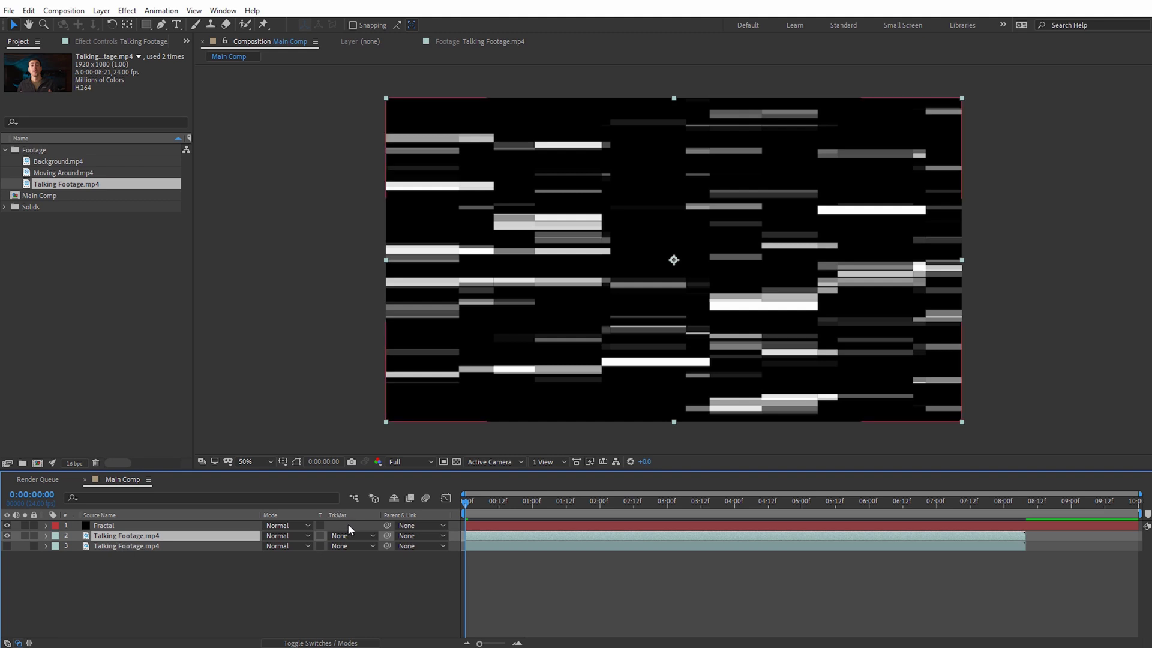
key("F4")
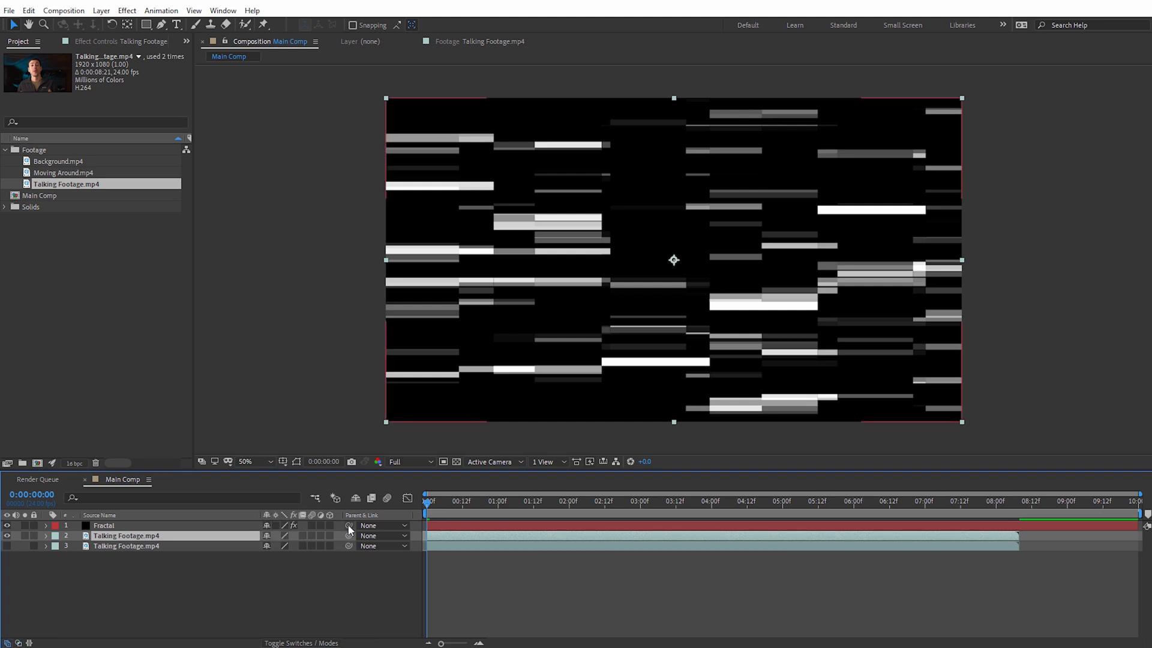
key("F4")
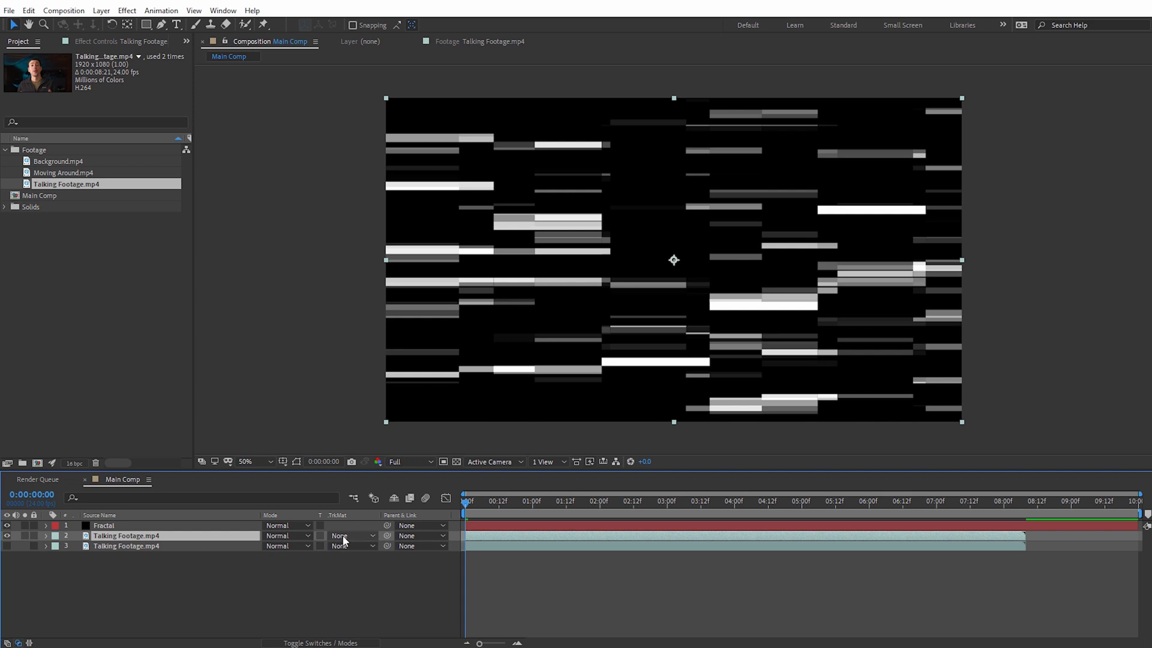
left_click(343, 539)
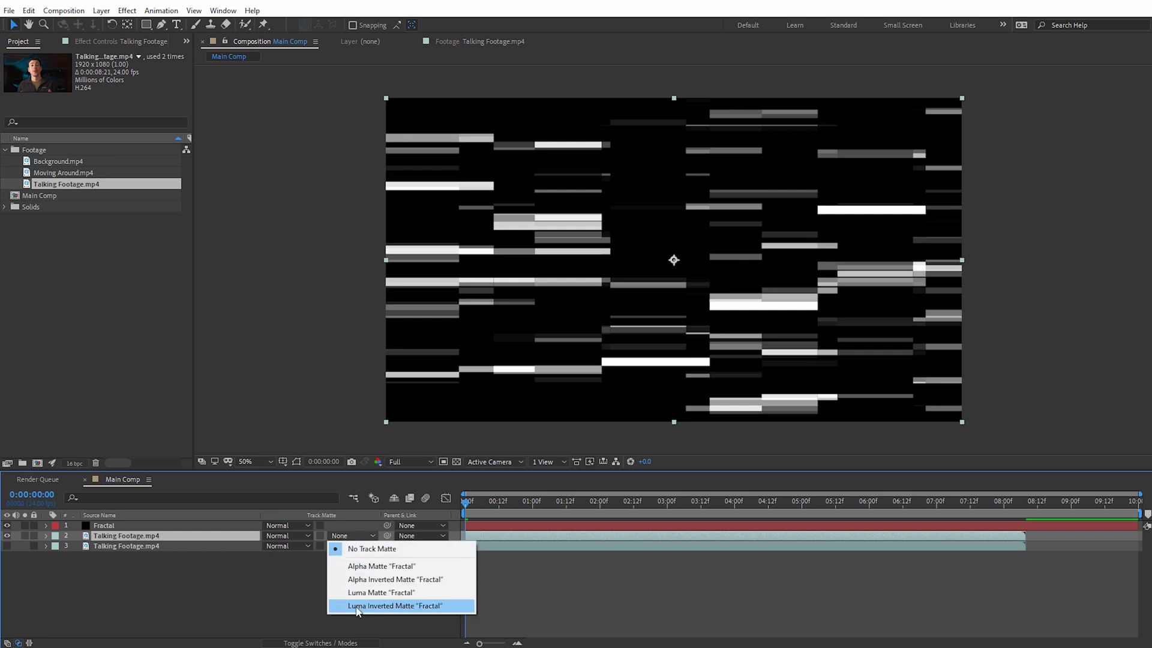
left_click(397, 606)
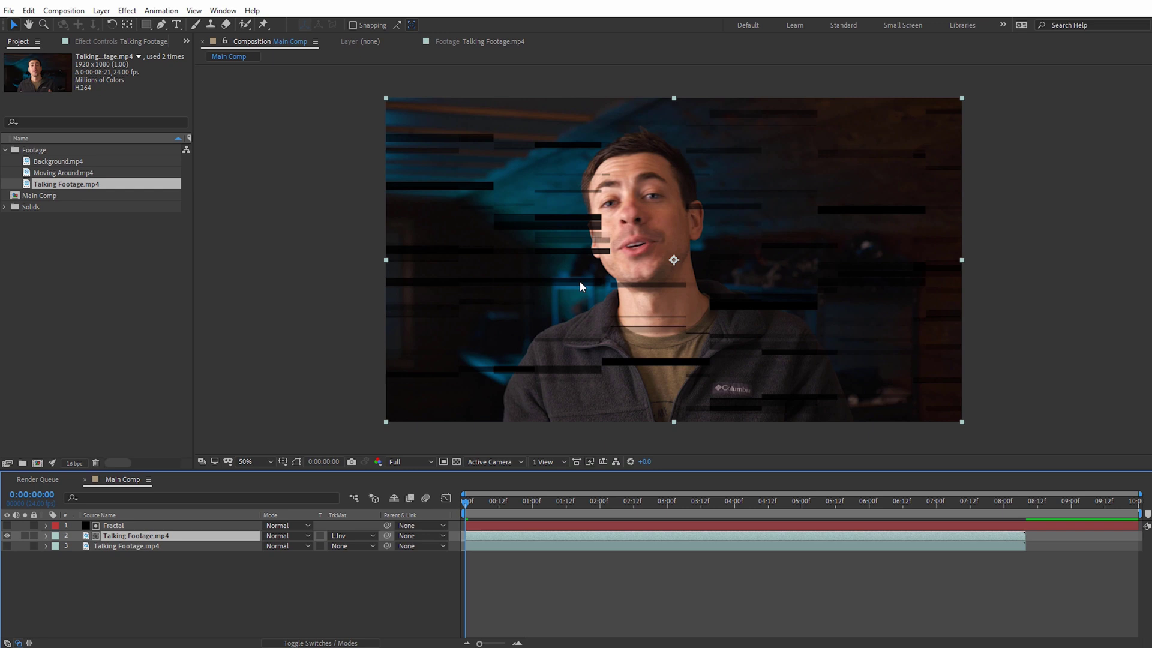
Turn on the transparency grid and inspect the matte's cutouts over the first frames
mouse_move(471, 504)
left_mouse_down()
mouse_move(531, 517)
mouse_move(471, 520)
left_mouse_up()
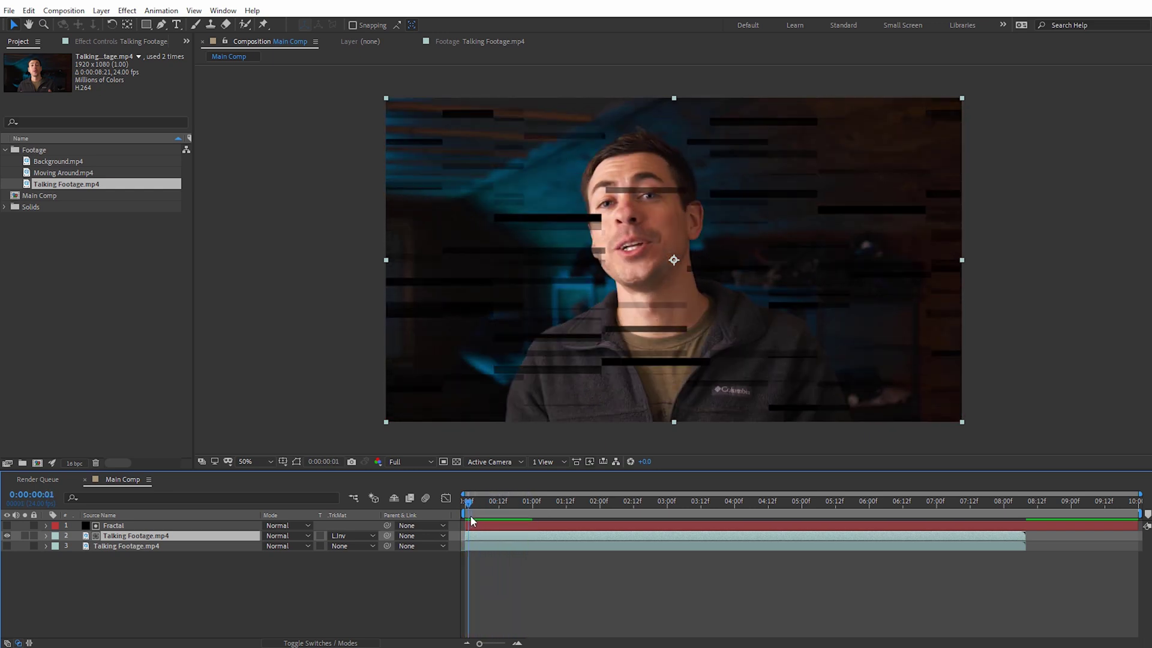
left_click(456, 462)
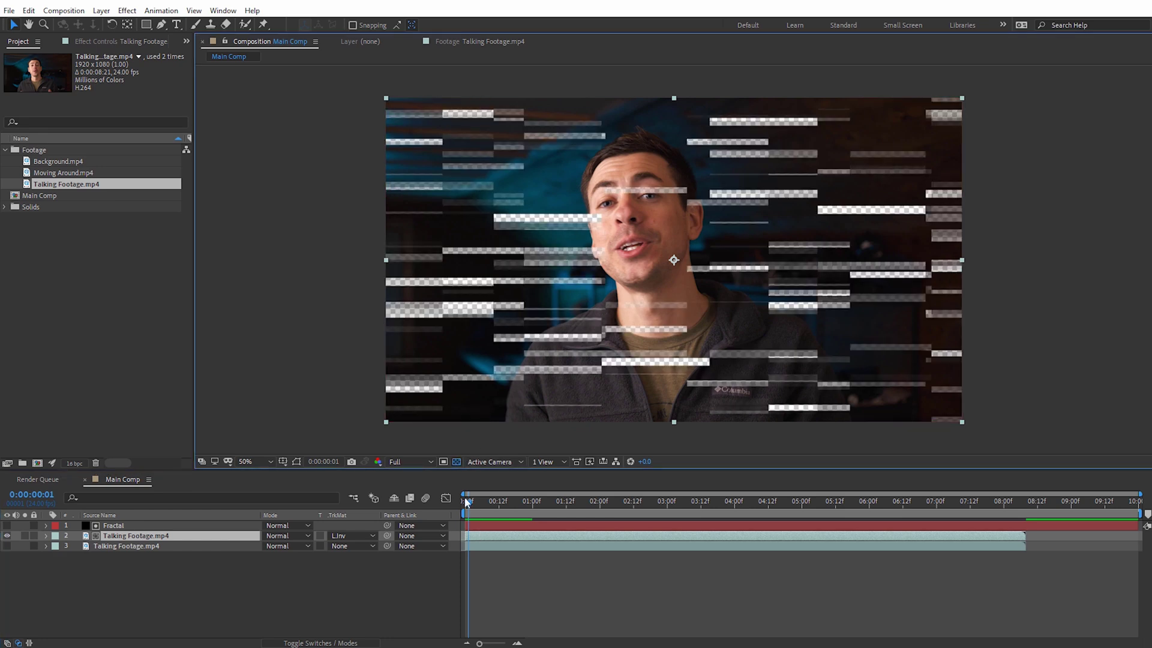
key("space")
left_click_drag(476, 510, 456, 510)
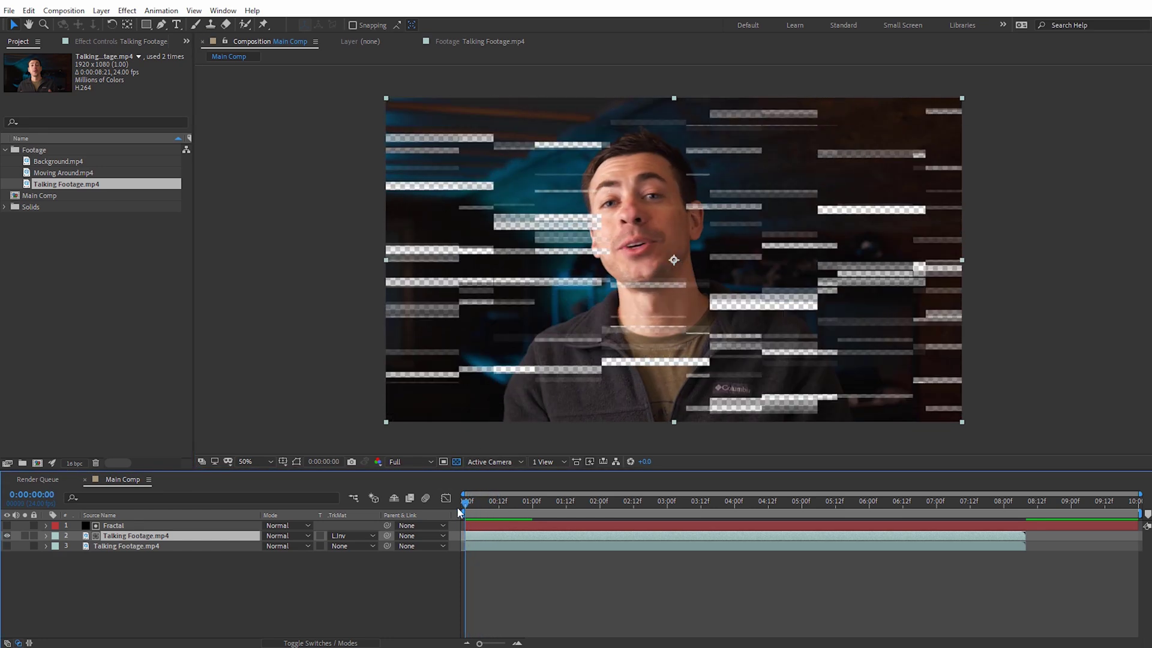
Show the lower Talking Footage.mp4 layer and shift it slightly earlier in time so it ends at about 08:00
left_click(125, 550)
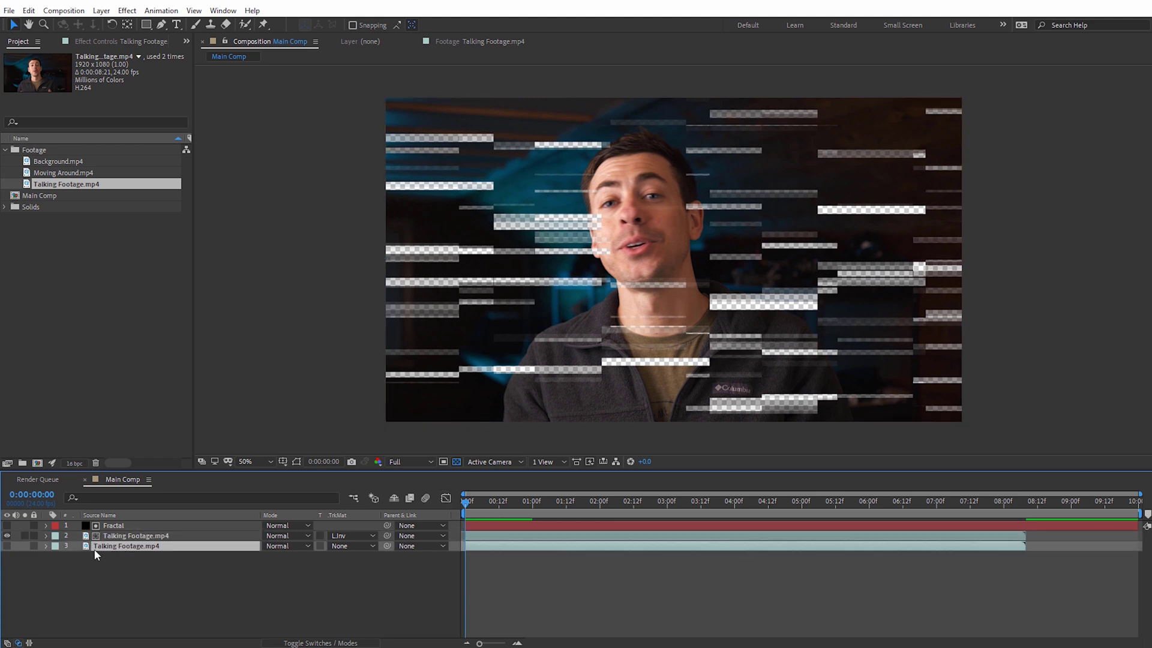
left_click(7, 546)
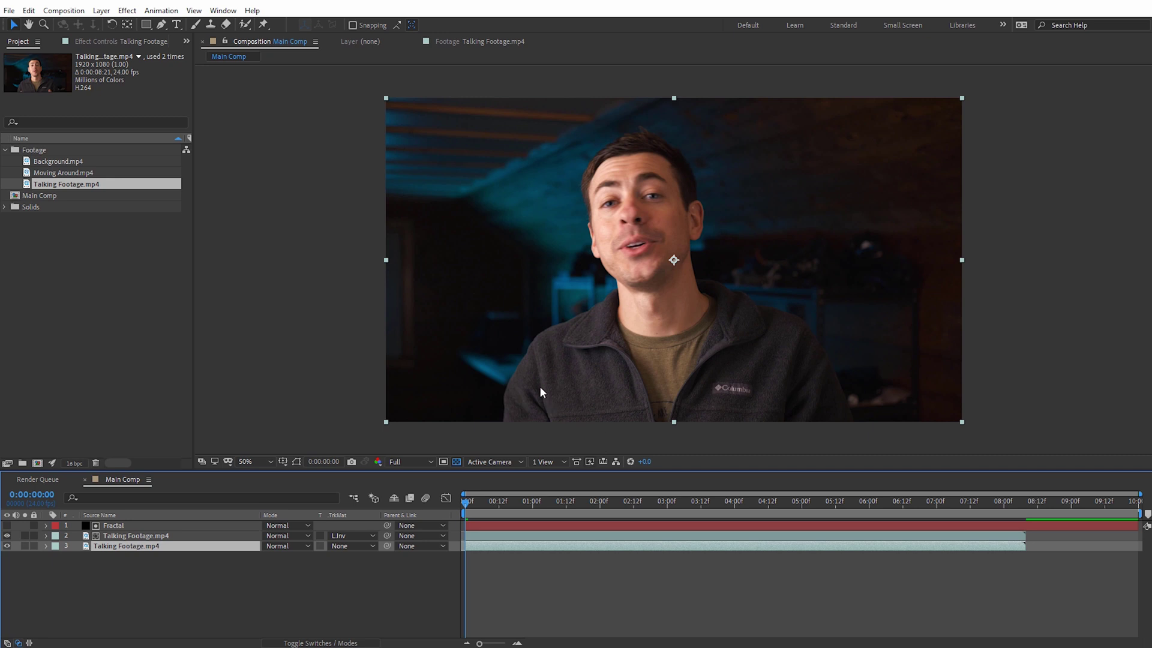
mouse_move(467, 513)
left_mouse_down()
mouse_move(522, 514)
mouse_move(451, 513)
left_mouse_up()
mouse_move(487, 549)
left_mouse_down()
mouse_move(504, 551)
mouse_move(467, 549)
left_mouse_up()
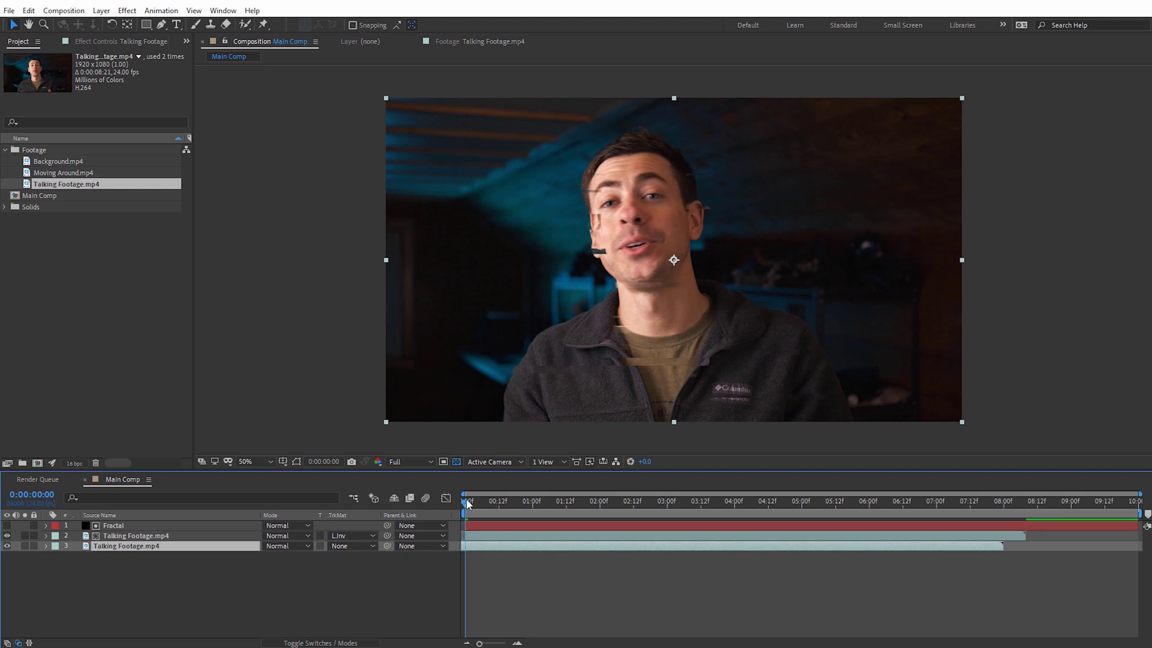
Apply Posterize Time to the lower Talking Footage.mp4 layer with a frame rate of 6, and preview the result
mouse_move(469, 503)
left_mouse_down()
mouse_move(611, 507)
mouse_move(470, 518)
left_mouse_up()
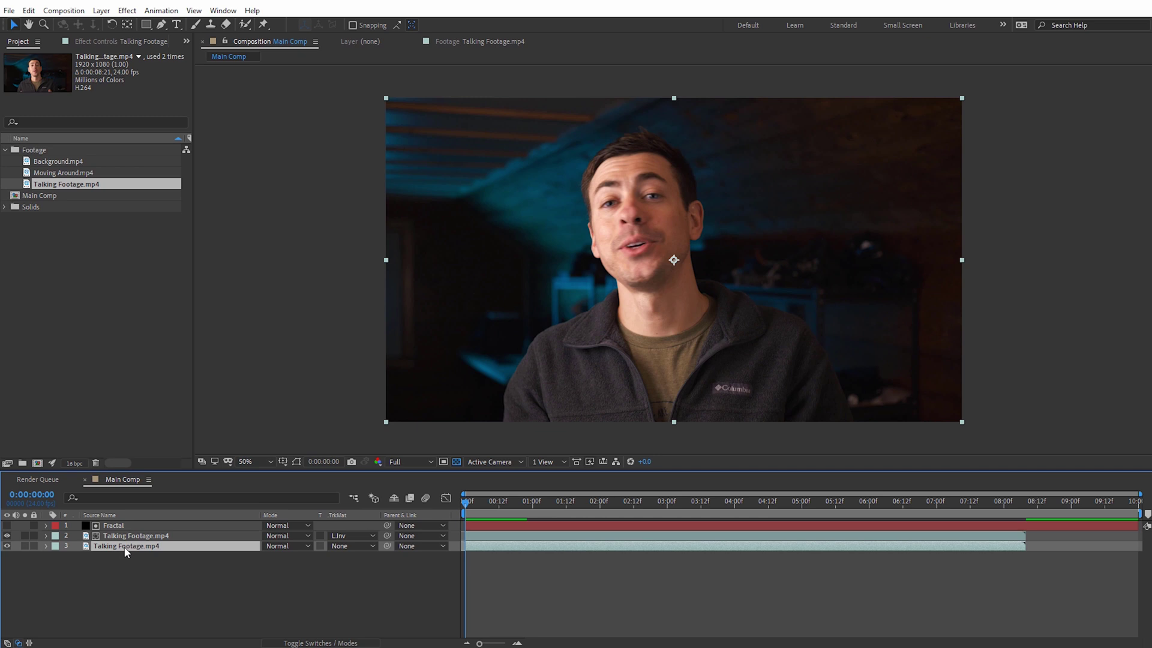
left_click(126, 10)
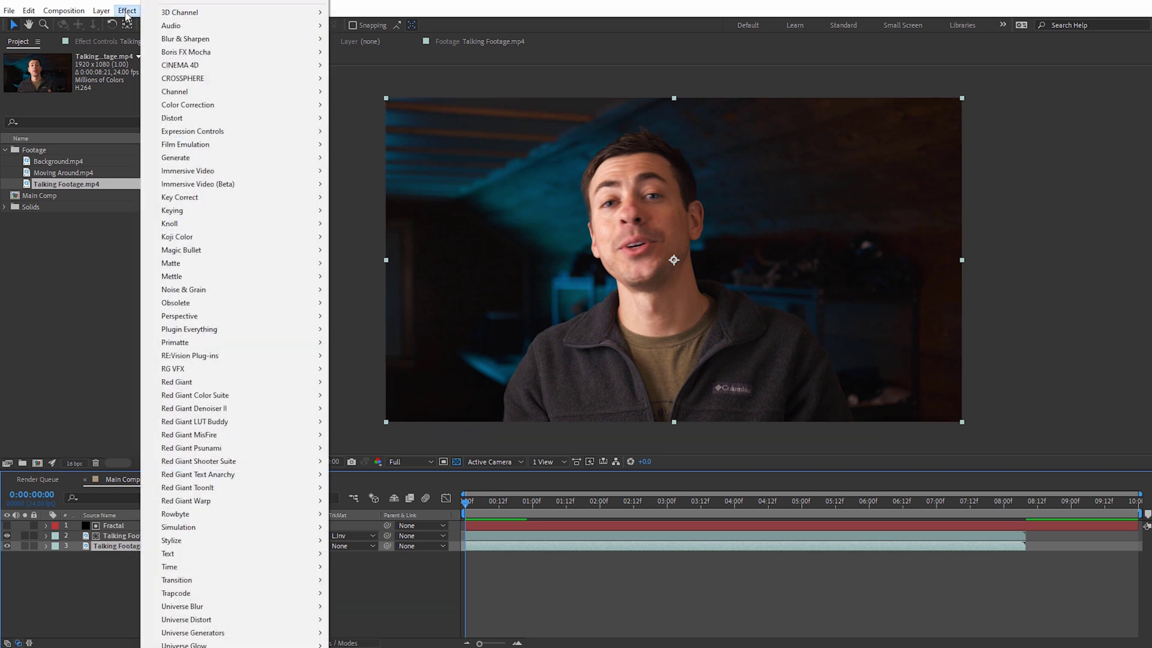
mouse_move(221, 565)
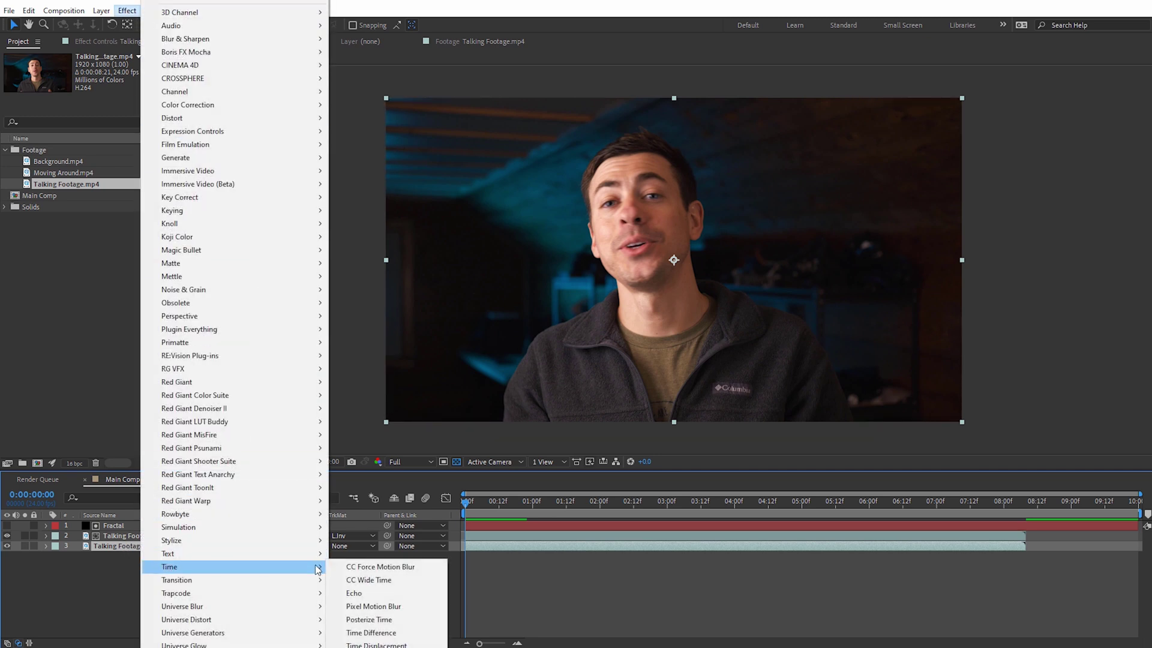
left_click(380, 621)
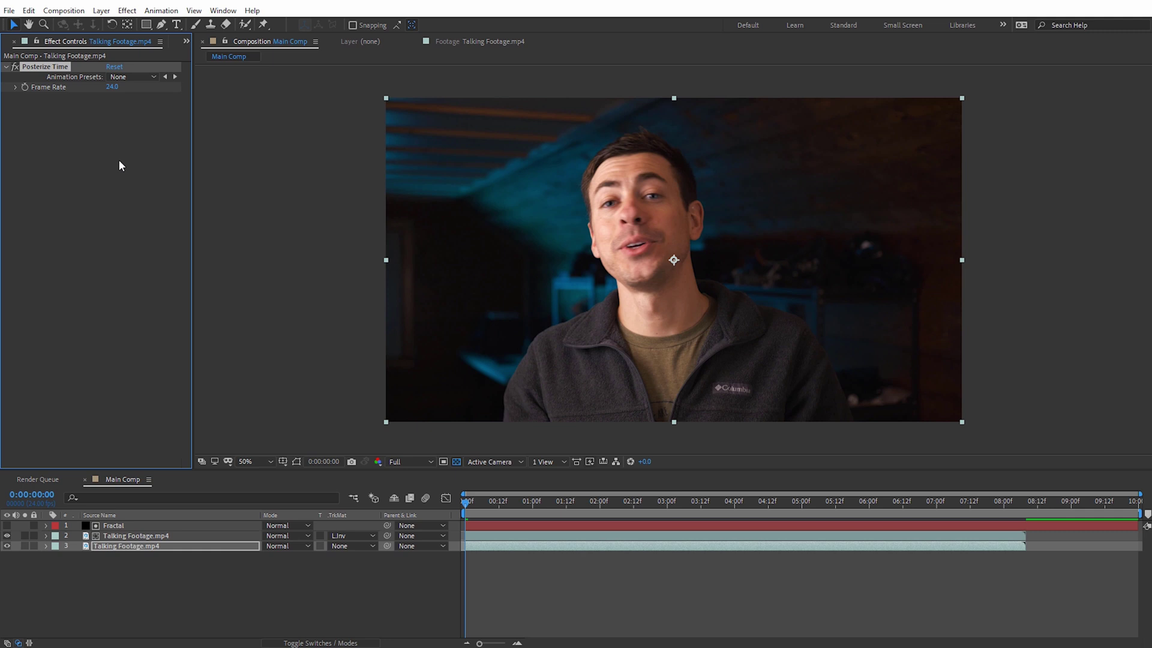
left_click(113, 87)
type("6")
key("Return")
key("space")
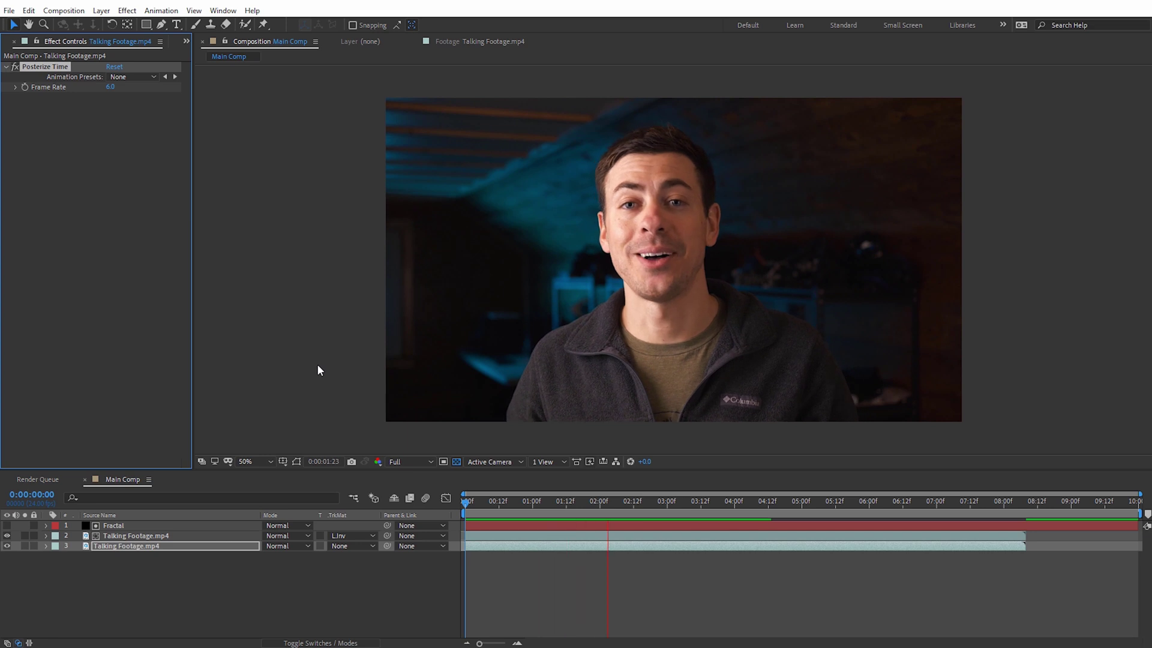
key("space")
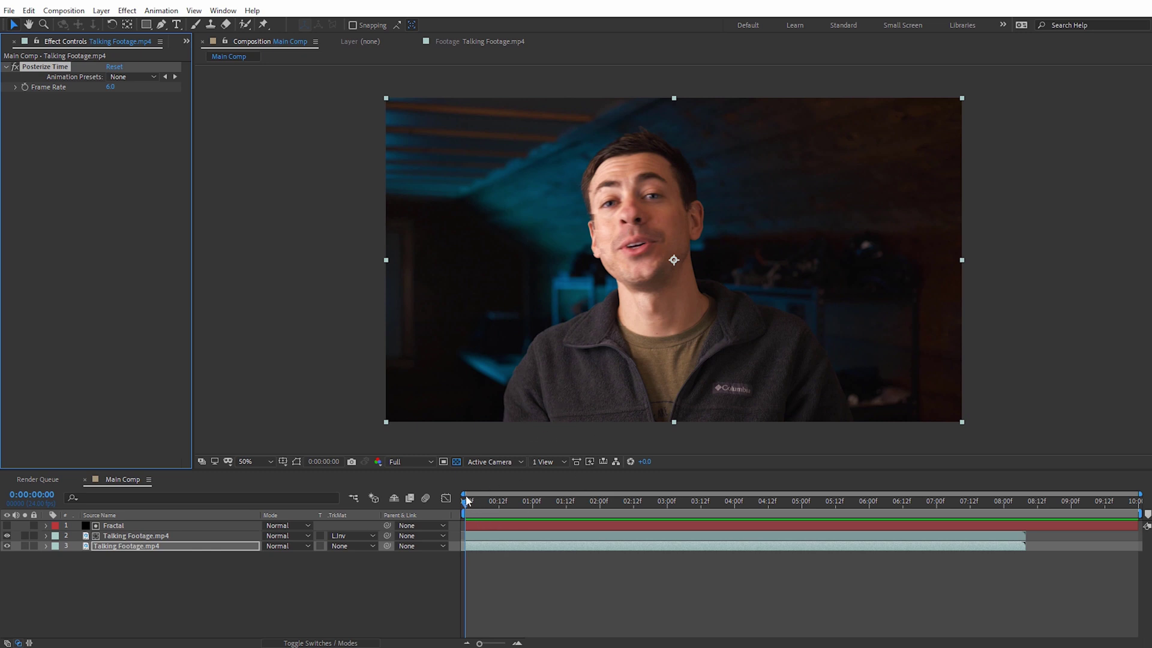
Test lower and higher Fractal Noise Brightness values on the Fractal layer at 0:00:03:06
left_click_drag(467, 503, 684, 504)
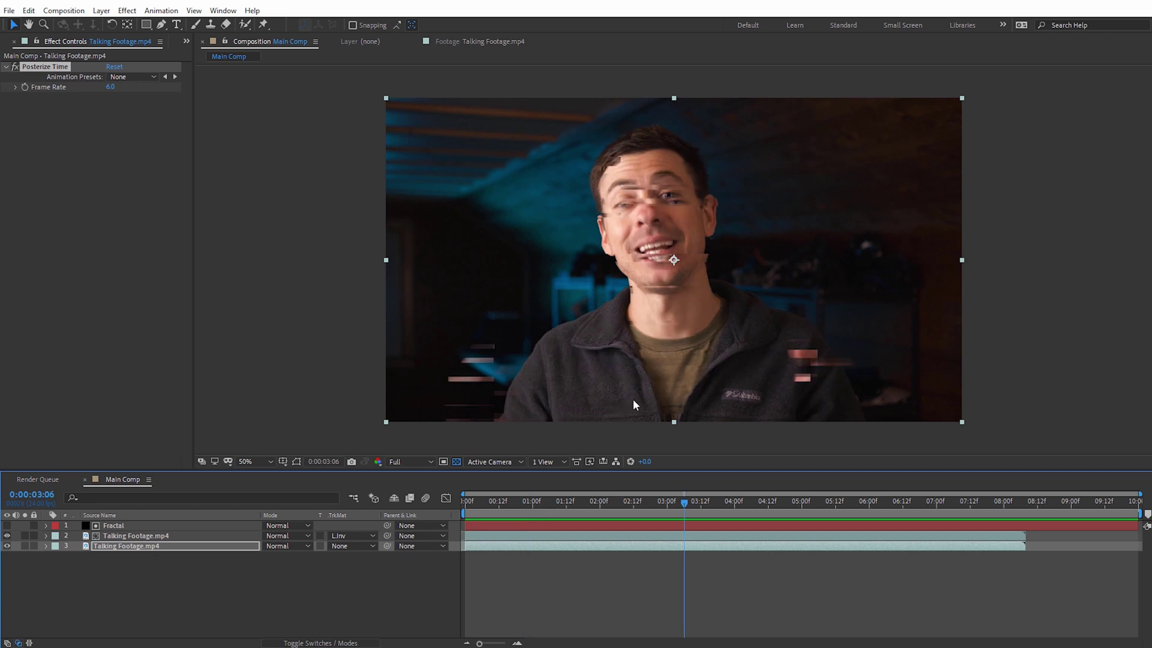
left_click(114, 526)
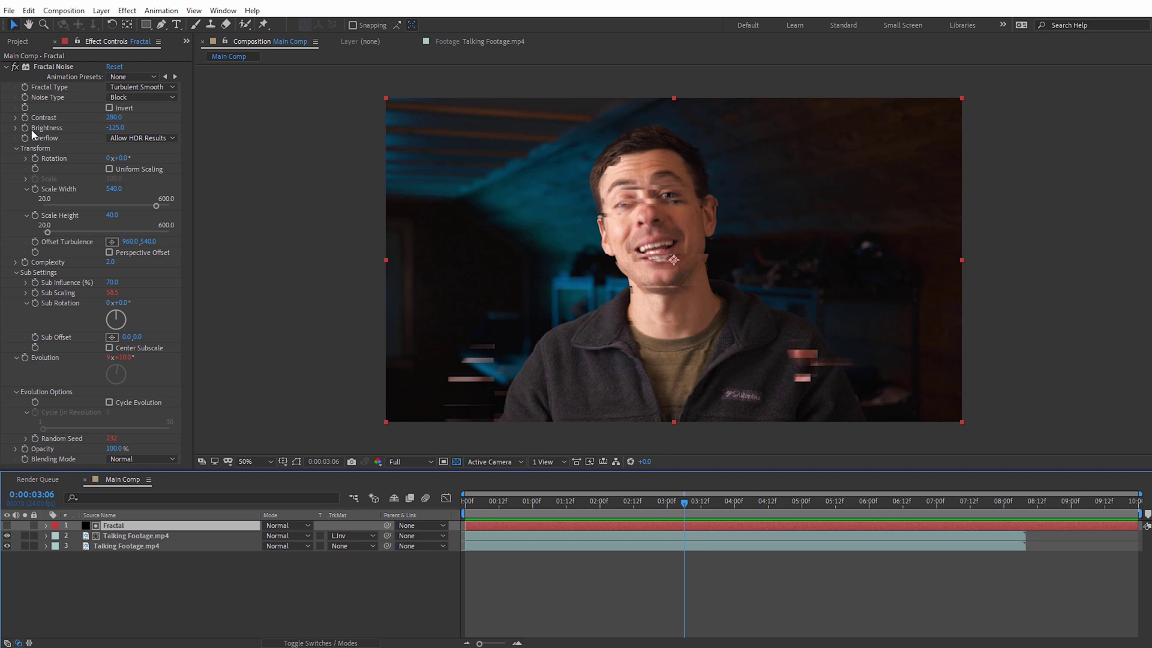
left_click_drag(115, 127, 65, 139)
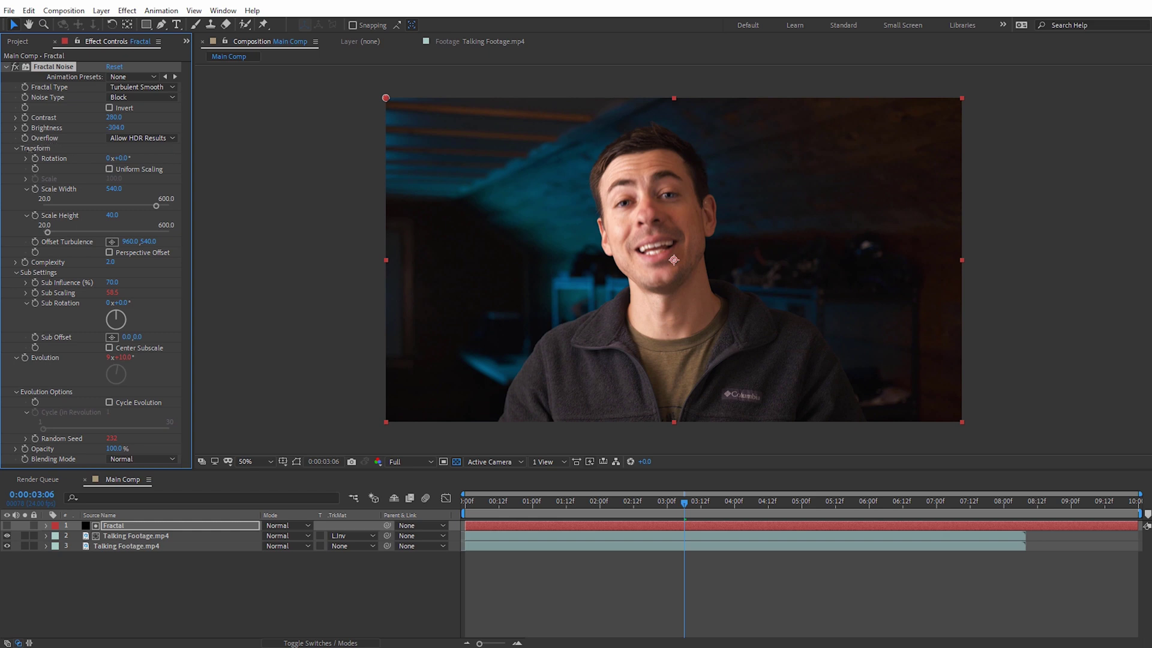
left_click_drag(71, 150, 128, 150)
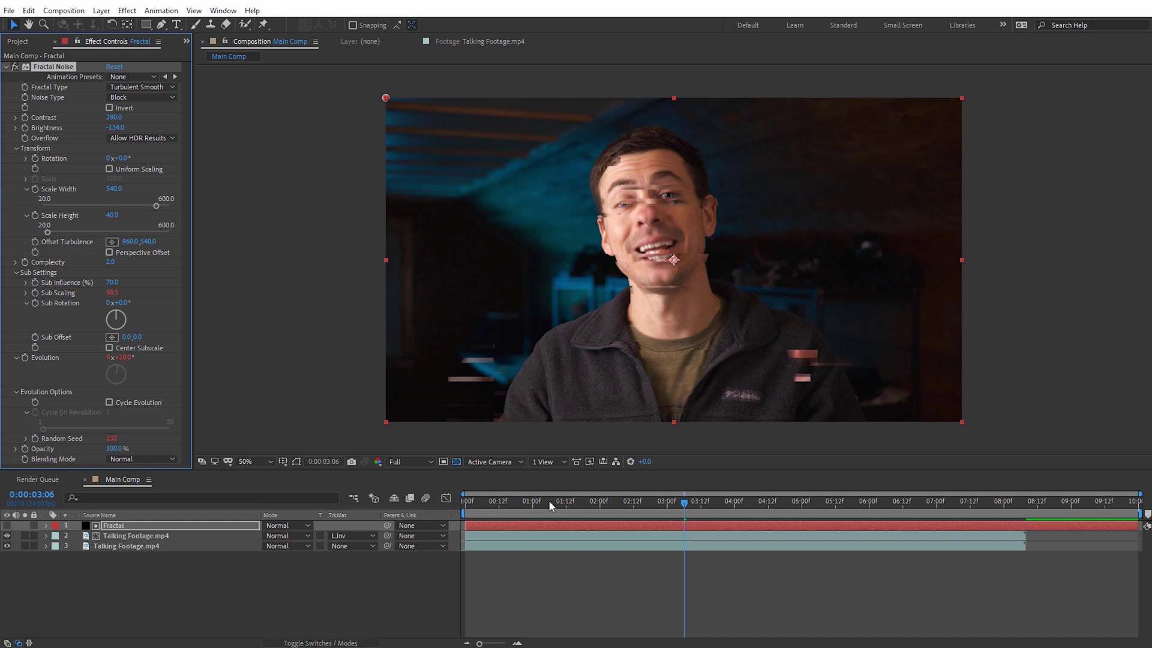
Keyframe the Fractal layer's Brightness at -444 at 0:00:00:13 and -127 at 0:00:01:00, and reveal its keyframes
left_click_drag(551, 506, 503, 510)
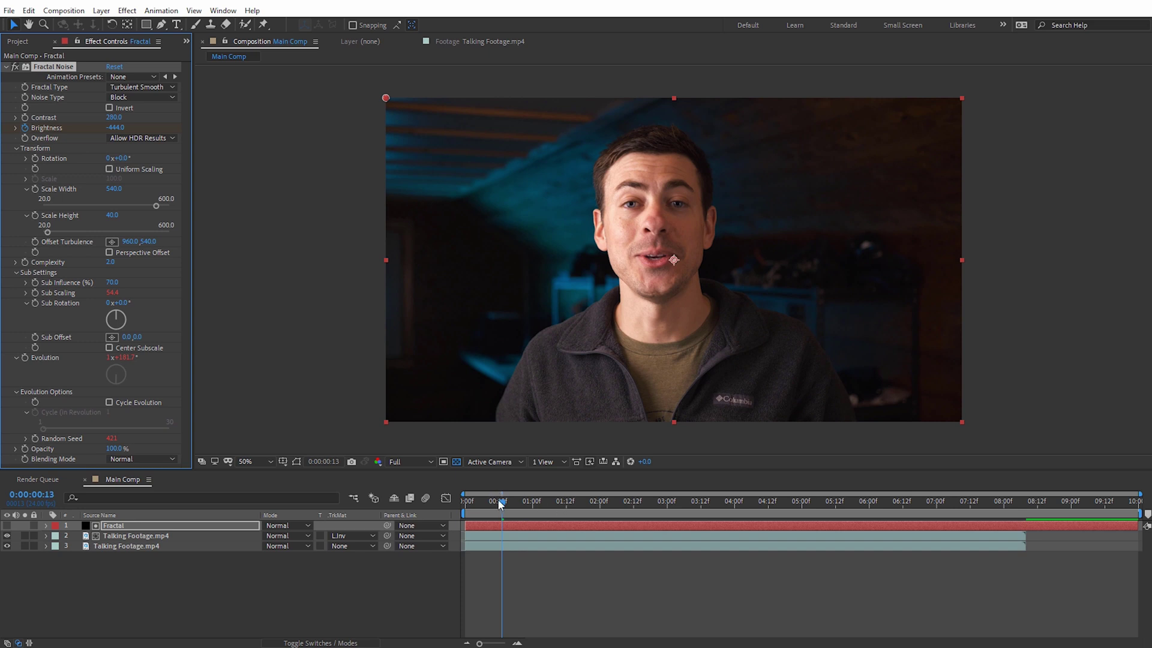
left_click_drag(502, 504, 536, 520)
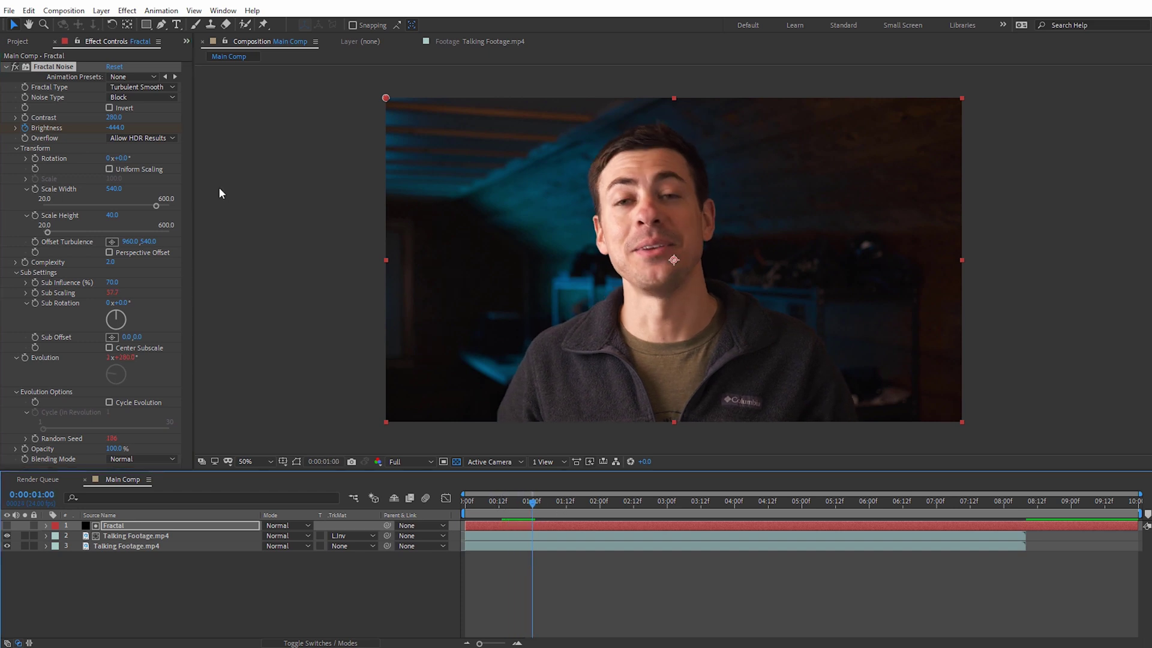
left_click_drag(115, 127, 153, 130)
left_click_drag(258, 138, 336, 161)
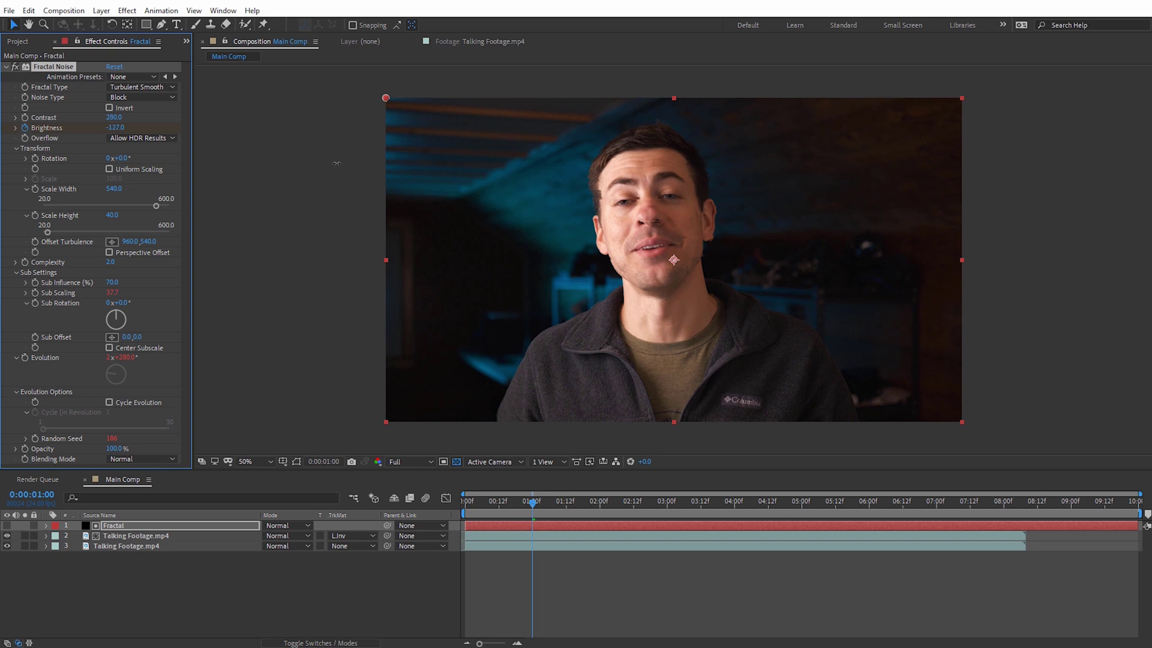
key("u")
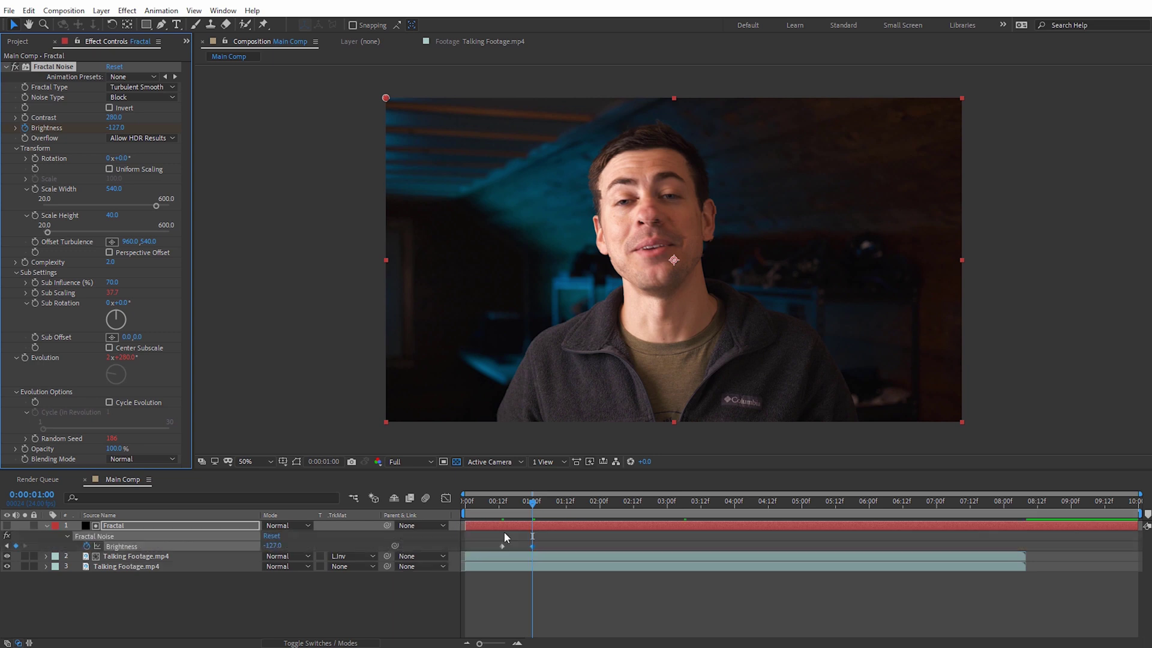
Hold the Fractal layer's Brightness with a keyframe at 0:00:01:18, and keyframe it at -281 at 0:00:02:00
left_click_drag(533, 501, 584, 497)
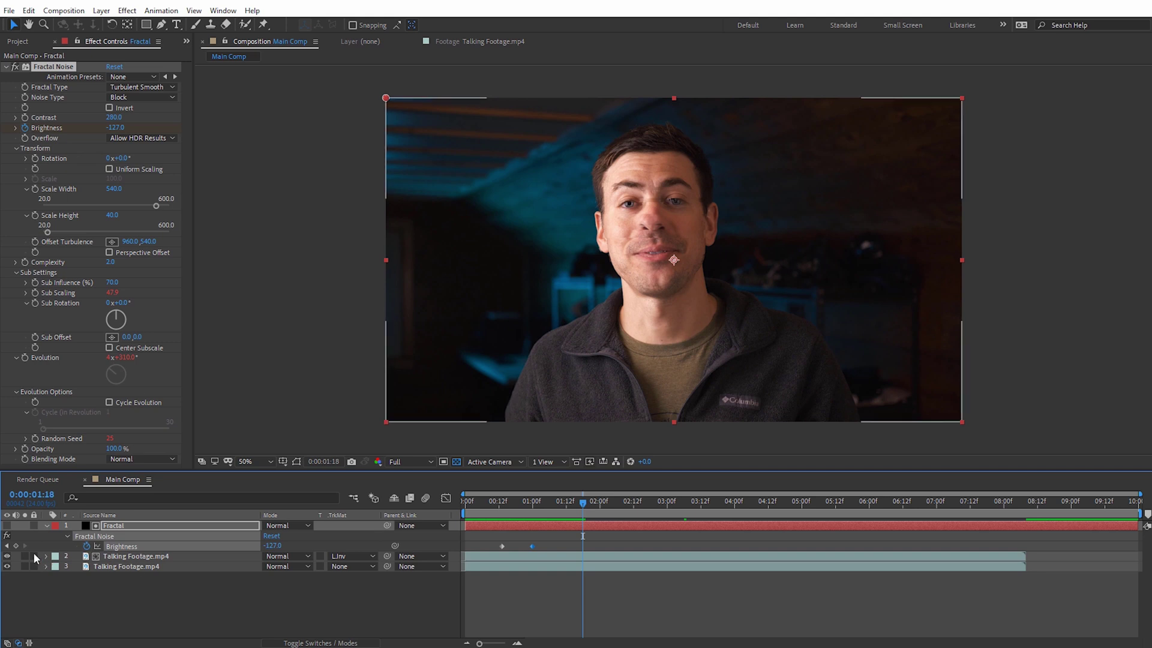
left_click(16, 546)
left_click_drag(587, 503, 599, 502)
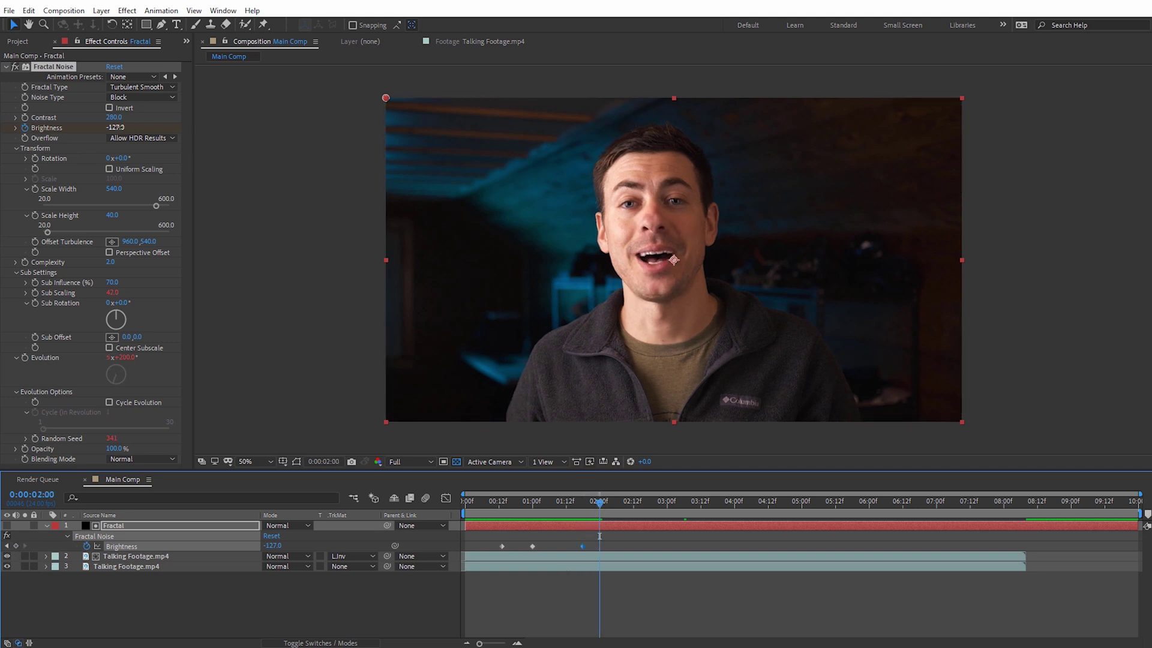
left_click_drag(114, 127, 56, 137)
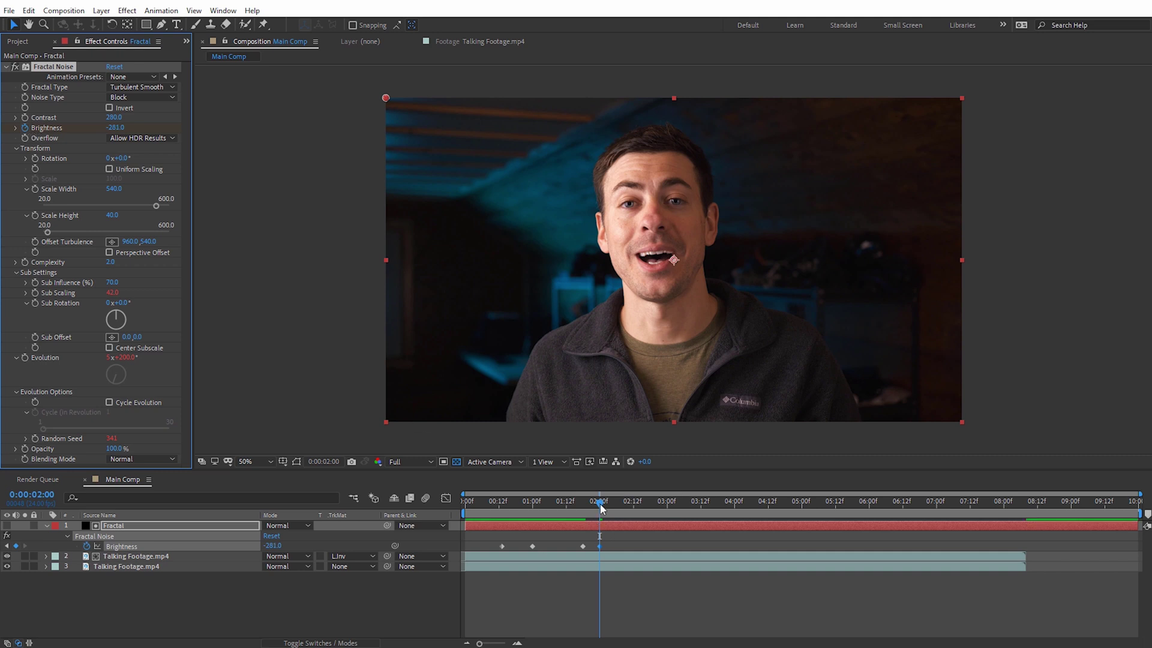
Add further Brightness keyframes on the Fractal layer up to about 06:16, and preview the intermittent glitches
left_click_drag(599, 501, 715, 514)
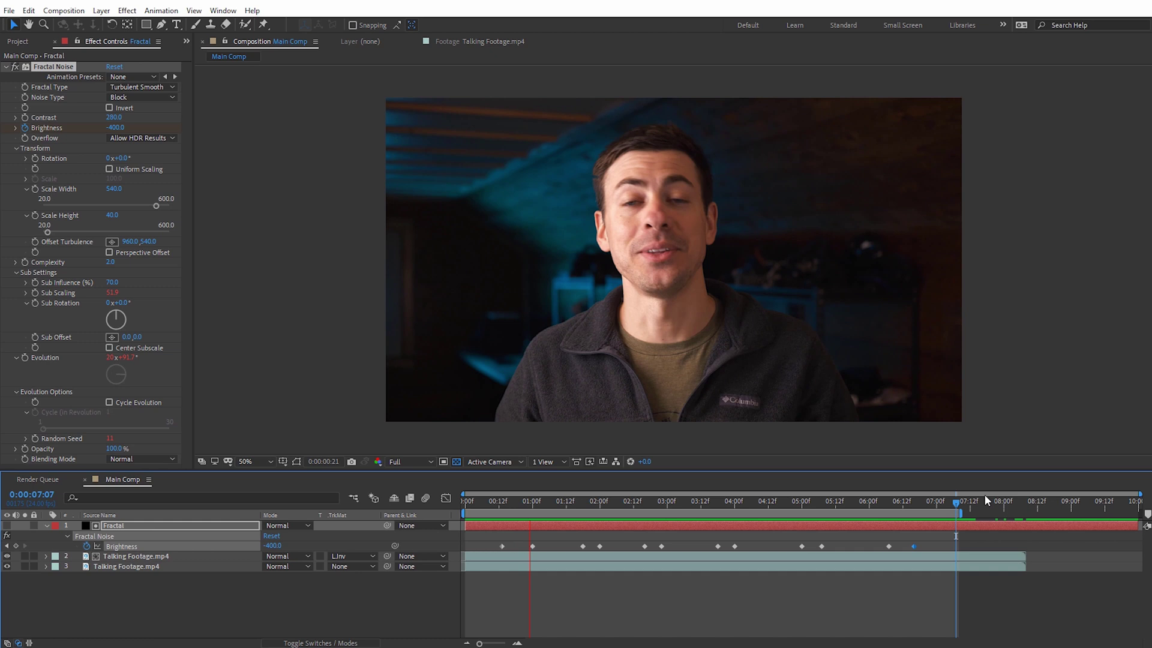
key("space")
left_click_drag(533, 502, 574, 502)
Apply Tint to the lower Talking Footage.mp4 layer with Amount to Tint at 50%
left_click(154, 567)
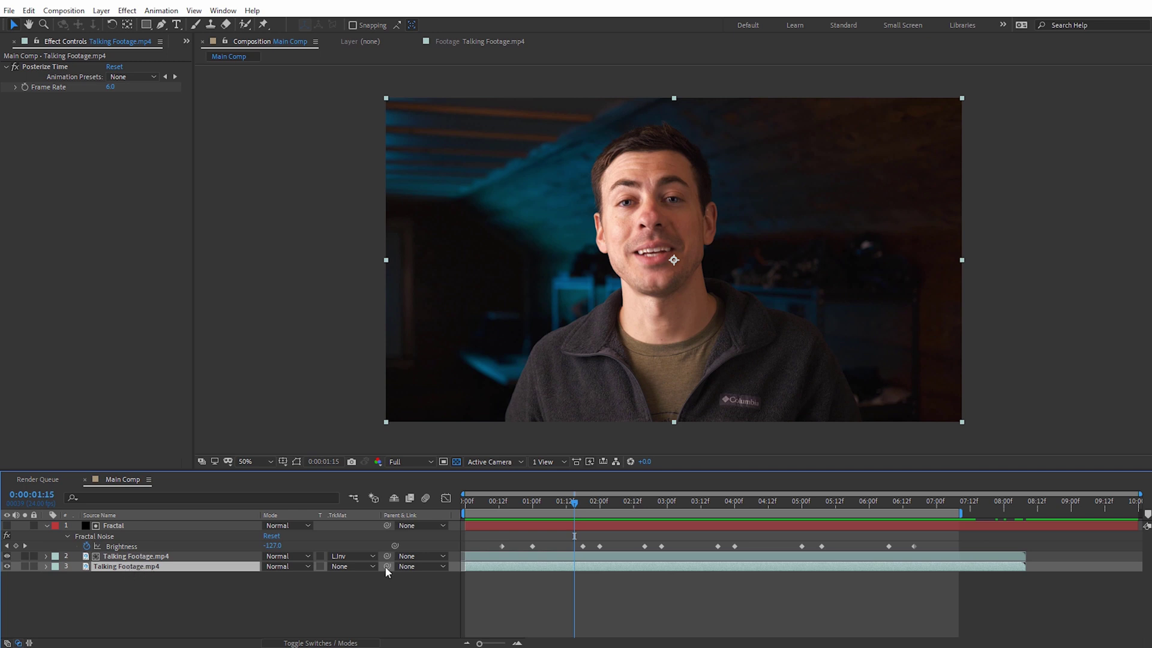
left_click_drag(574, 504, 533, 504)
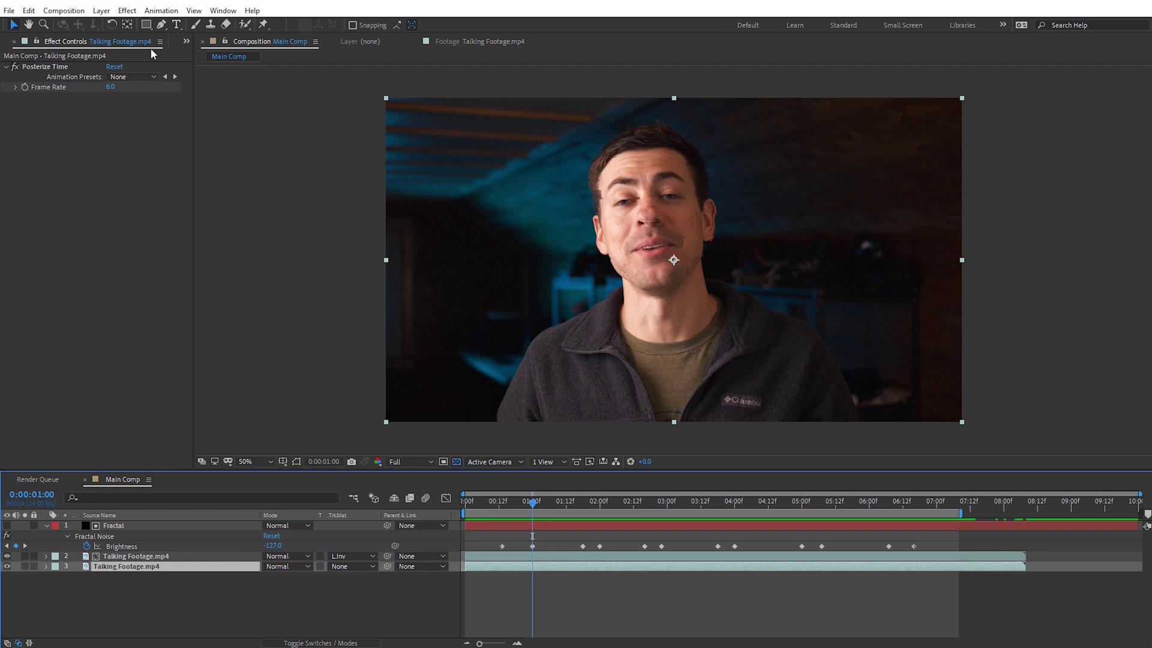
left_click(127, 11)
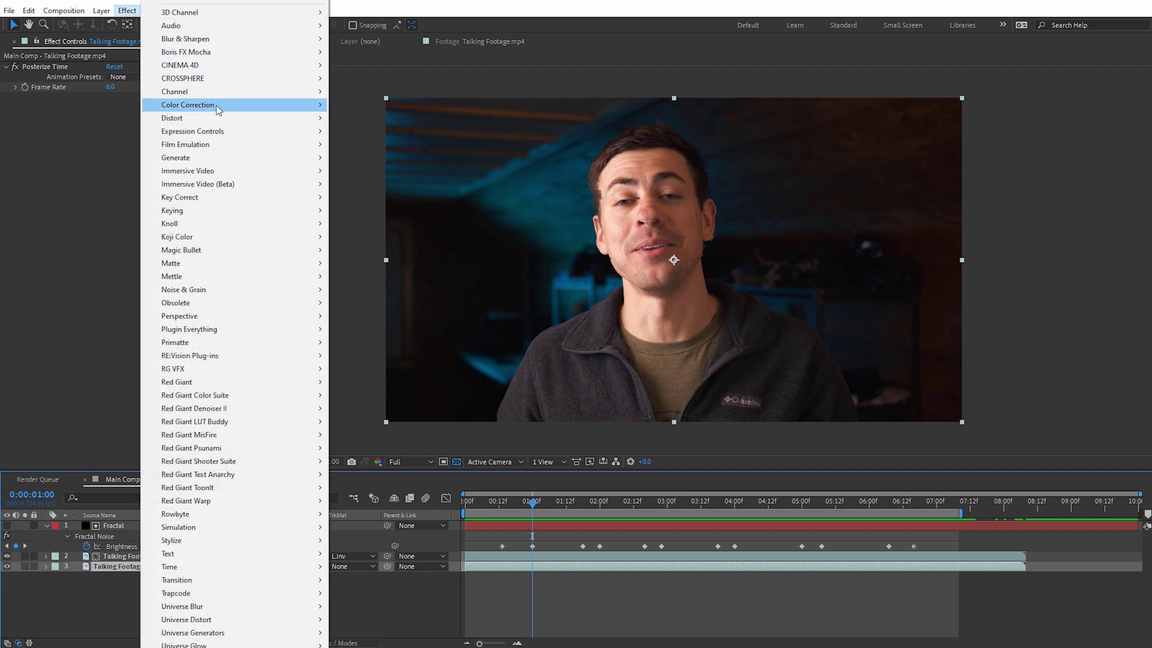
mouse_move(321, 107)
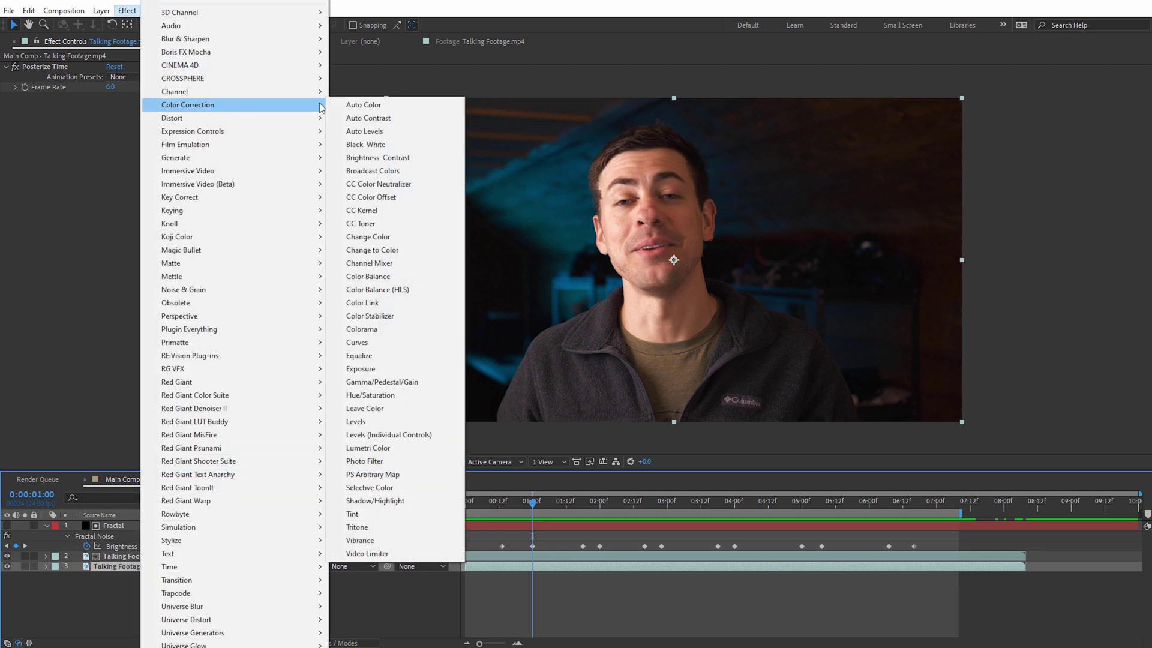
left_click(372, 514)
left_click(114, 138)
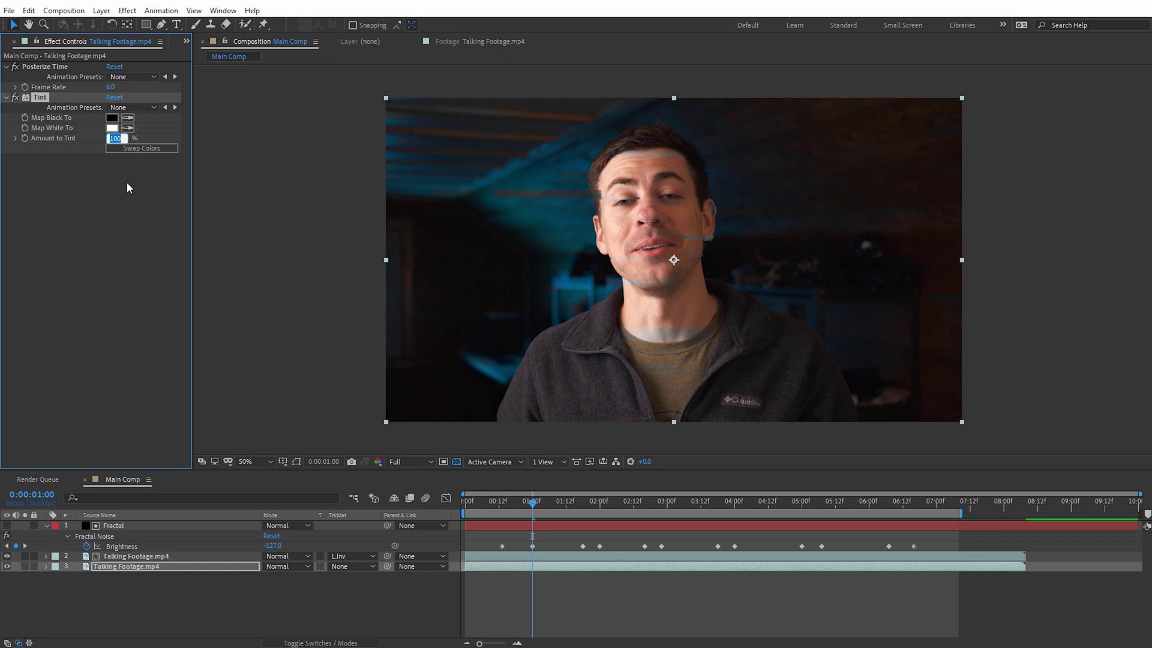
type("50")
key("Return")
Inspect the tinted glitch blocks enlarged at 01:13 and at 03:01, and remove the Tint effect
left_click_drag(524, 505, 570, 510)
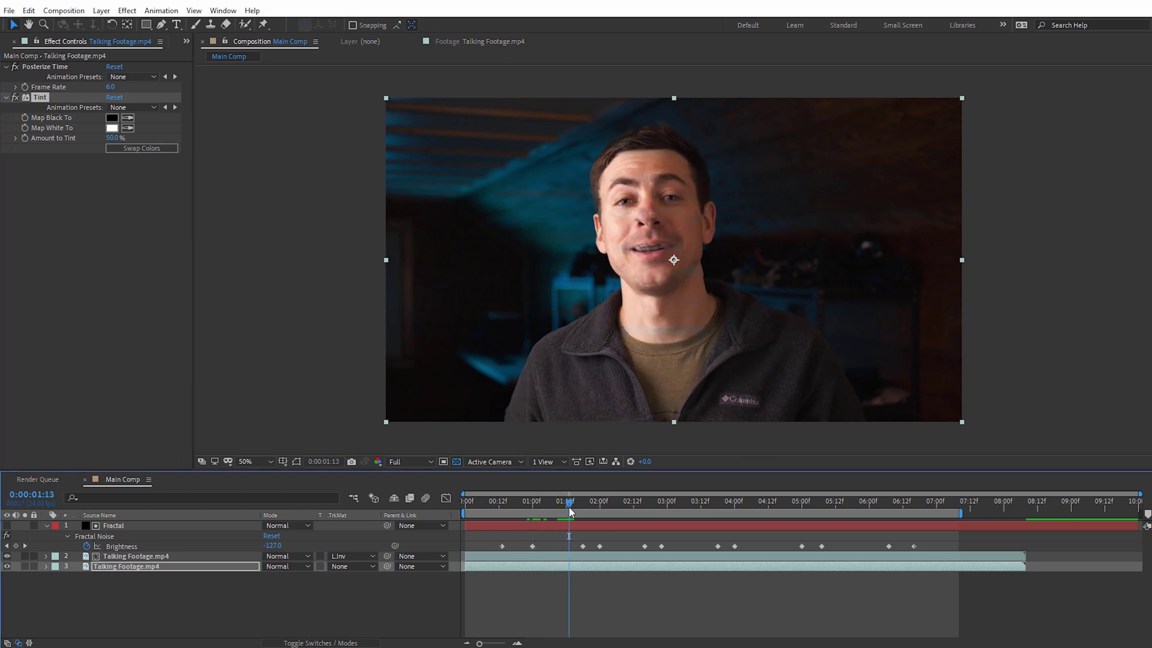
key("grave")
key("slash")
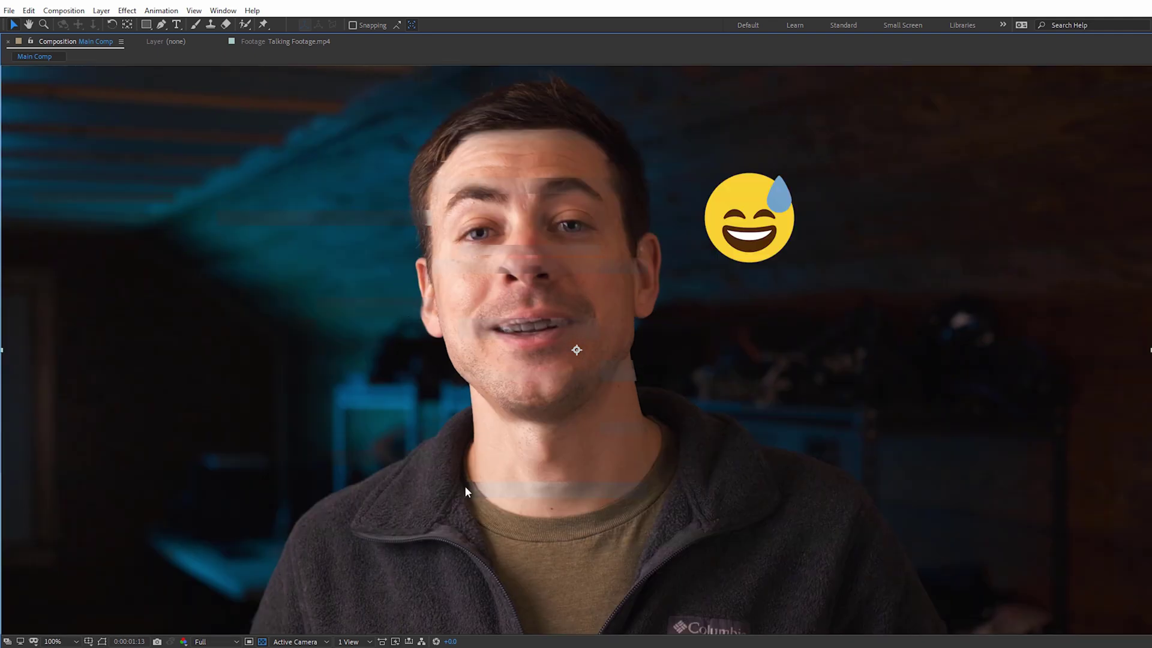
key("grave")
left_click_drag(609, 510, 673, 512)
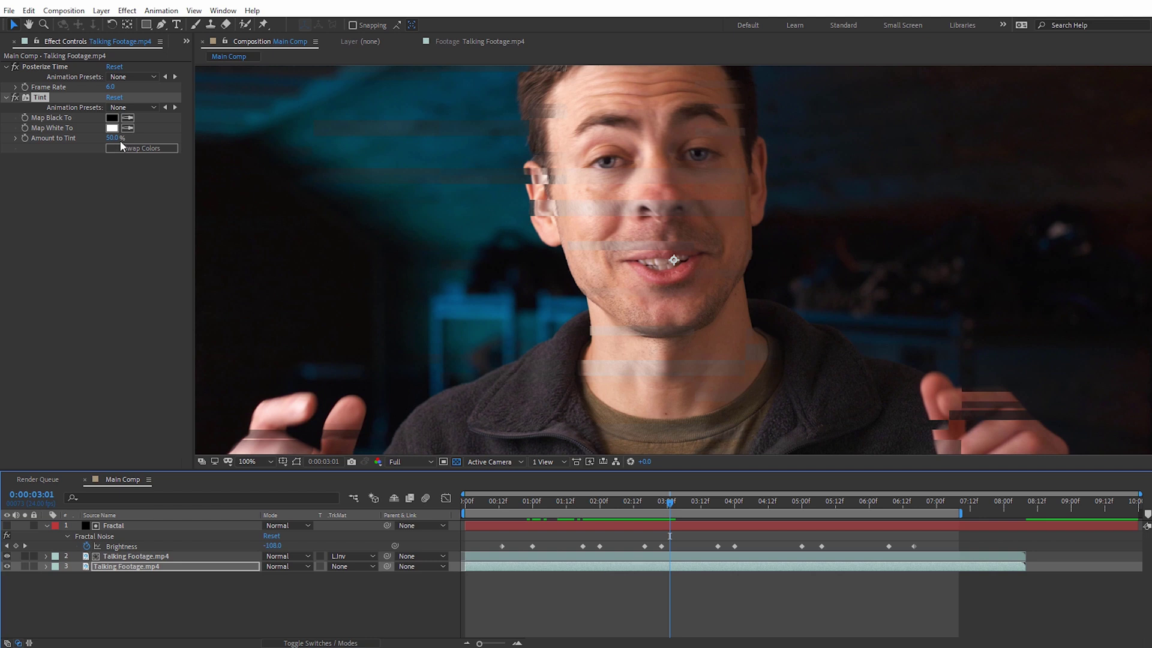
key("Delete")
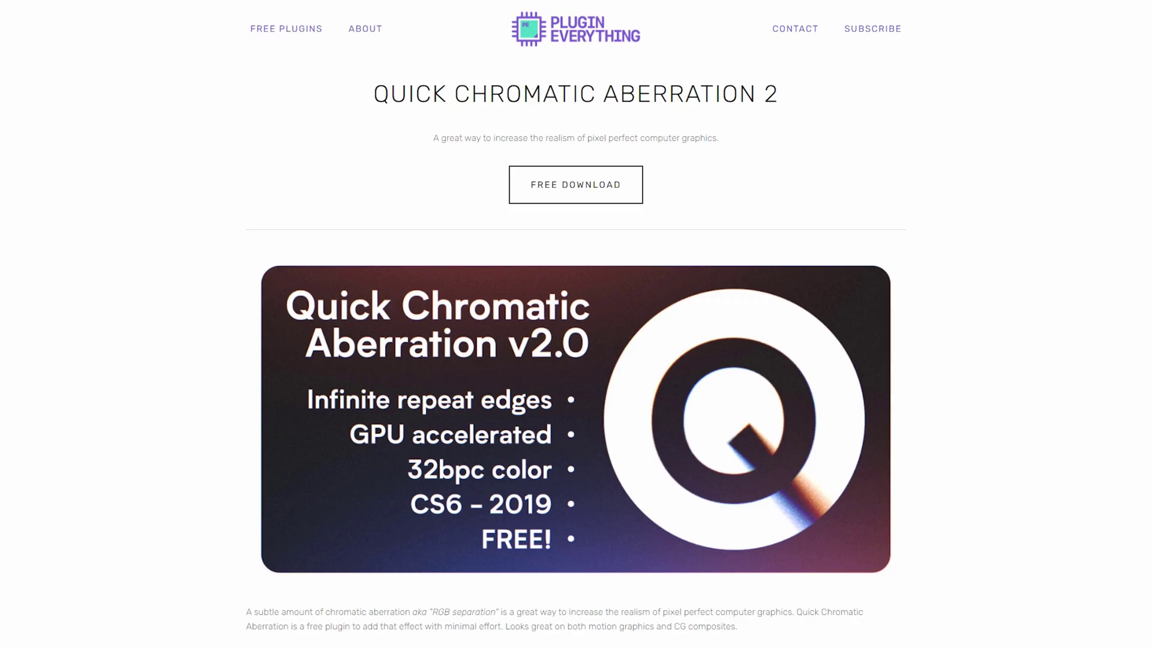
Look through the Quick Chromatic Aberration 2 page on the Plugin Everything website
scroll(576, 324, "down", 3)
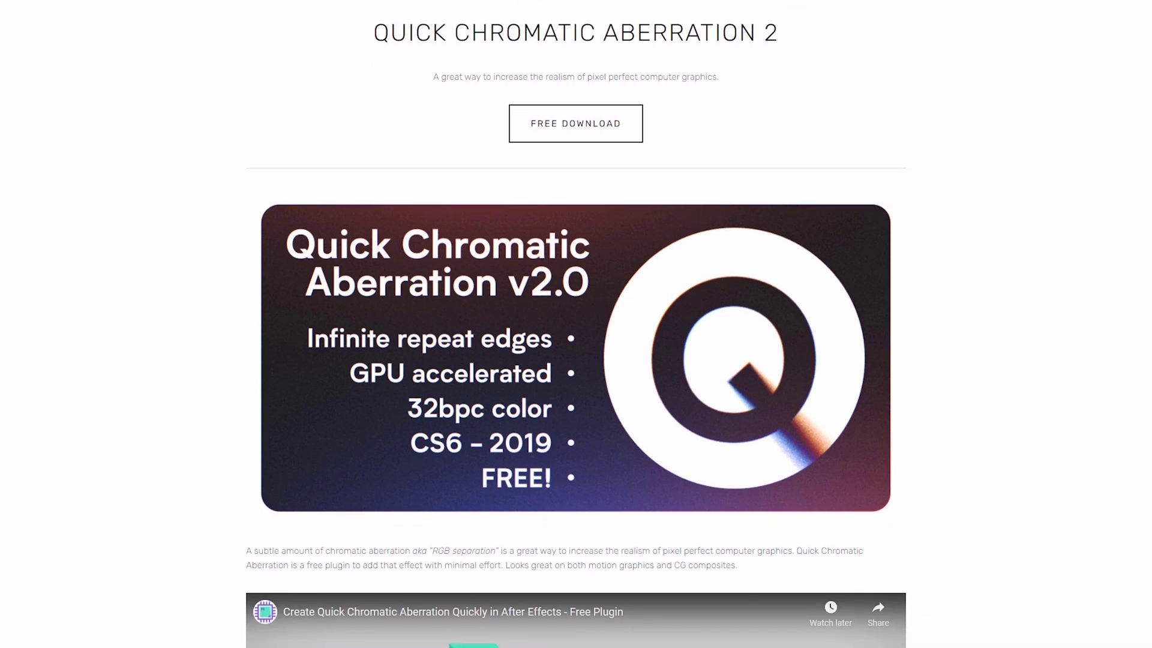
scroll(576, 324, "down", 2)
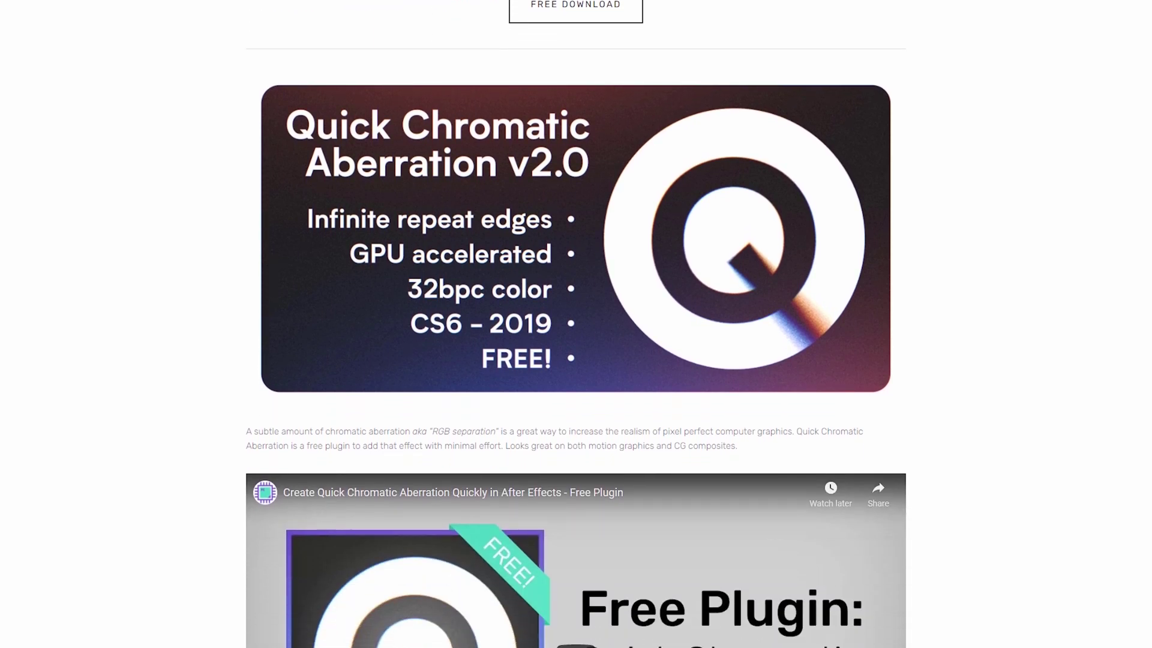
scroll(576, 324, "down", 2)
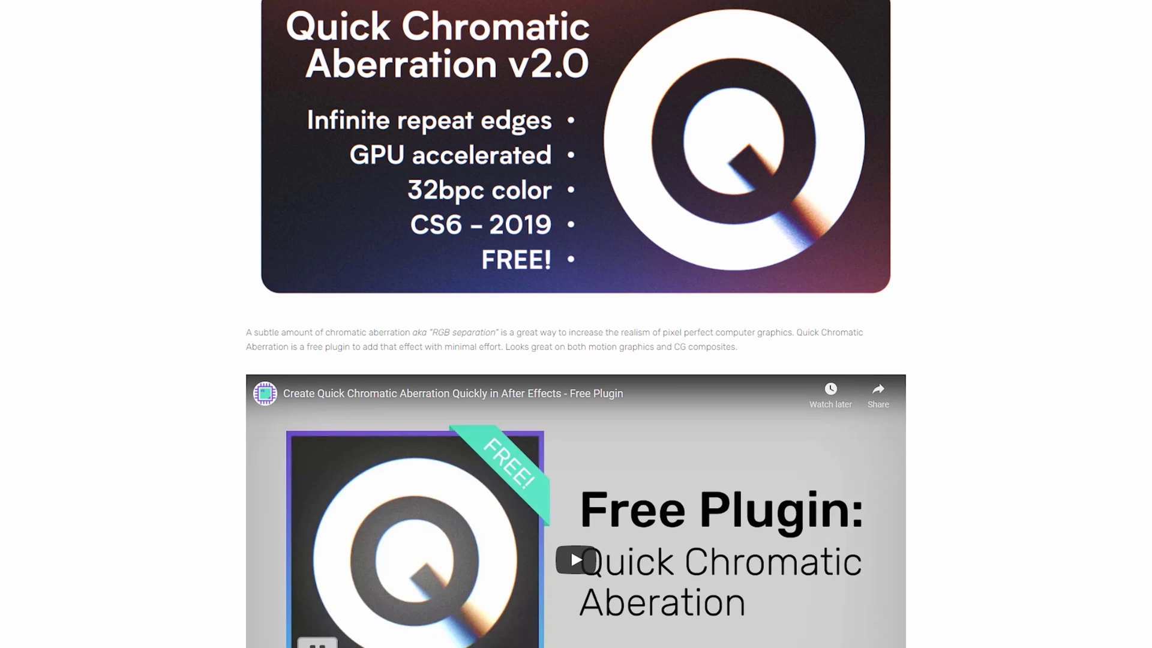
scroll(576, 324, "down", 3)
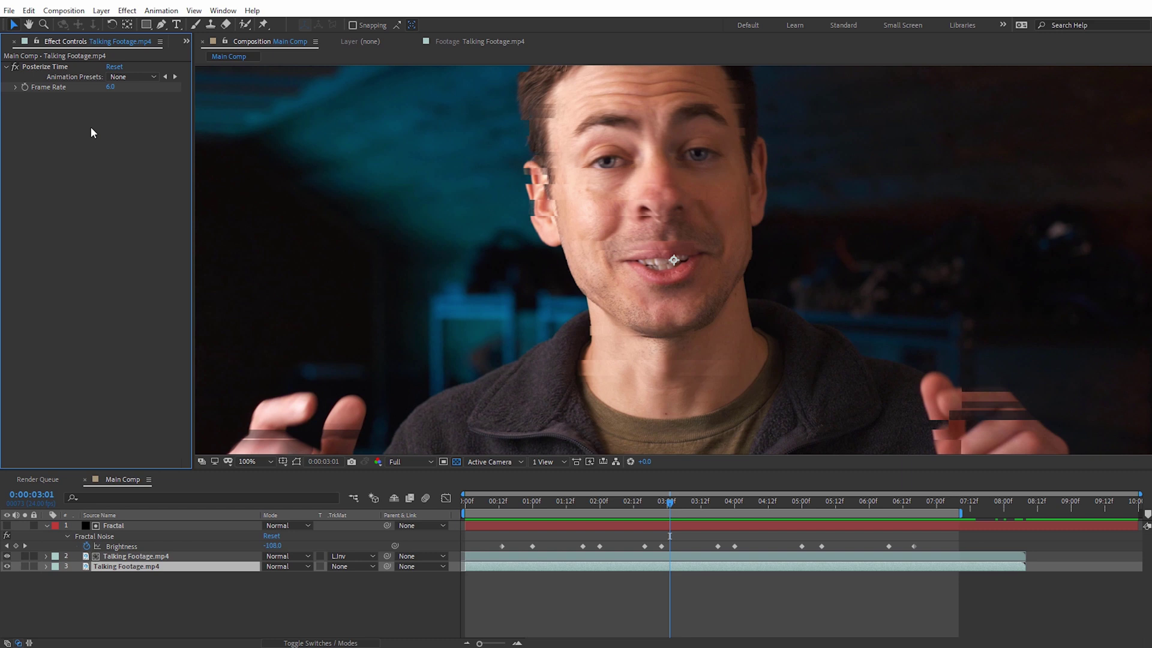
Apply the Quick Chromatic Aberration 2 effect to the lower Talking Footage.mp4 layer
left_click(146, 569)
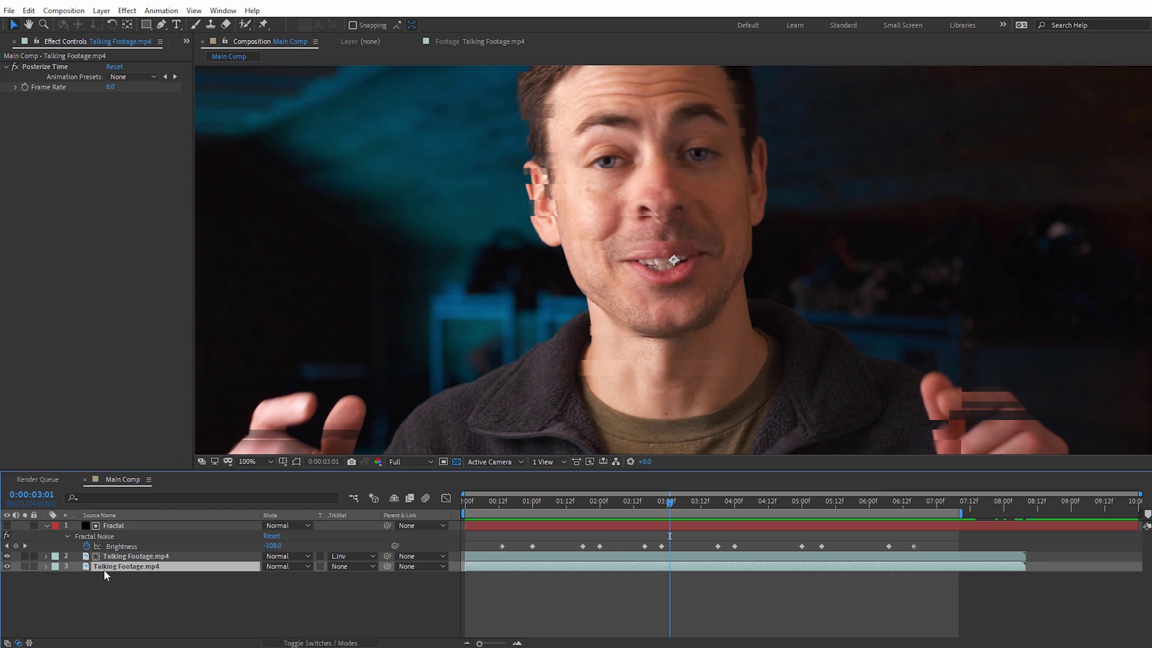
left_click(127, 10)
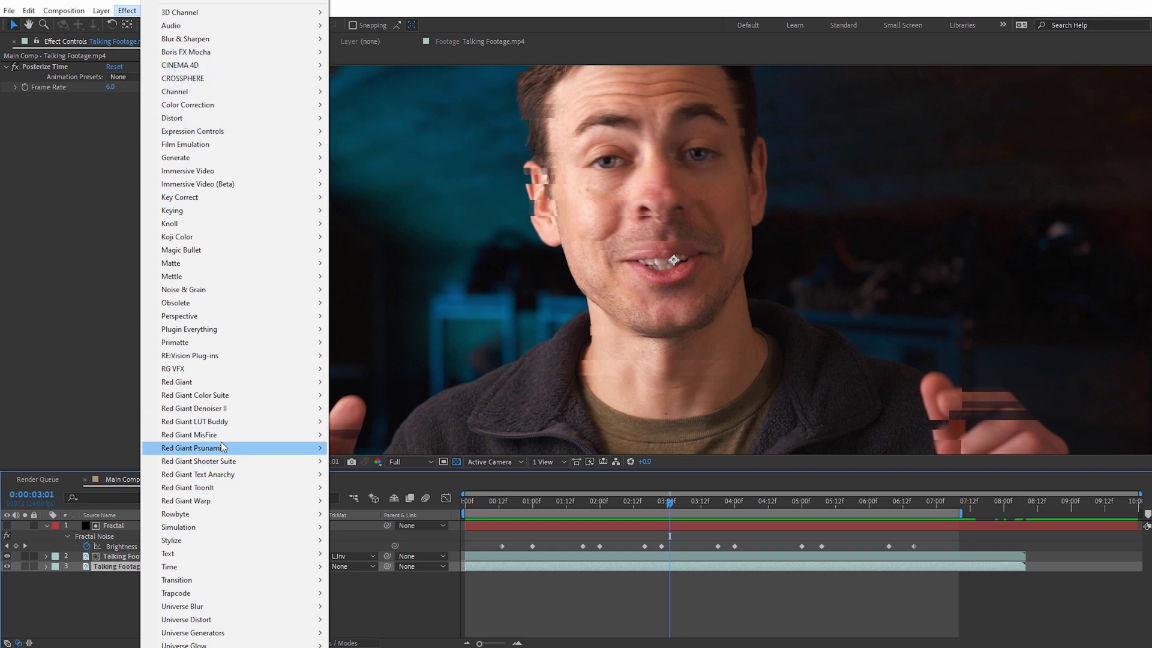
mouse_move(244, 333)
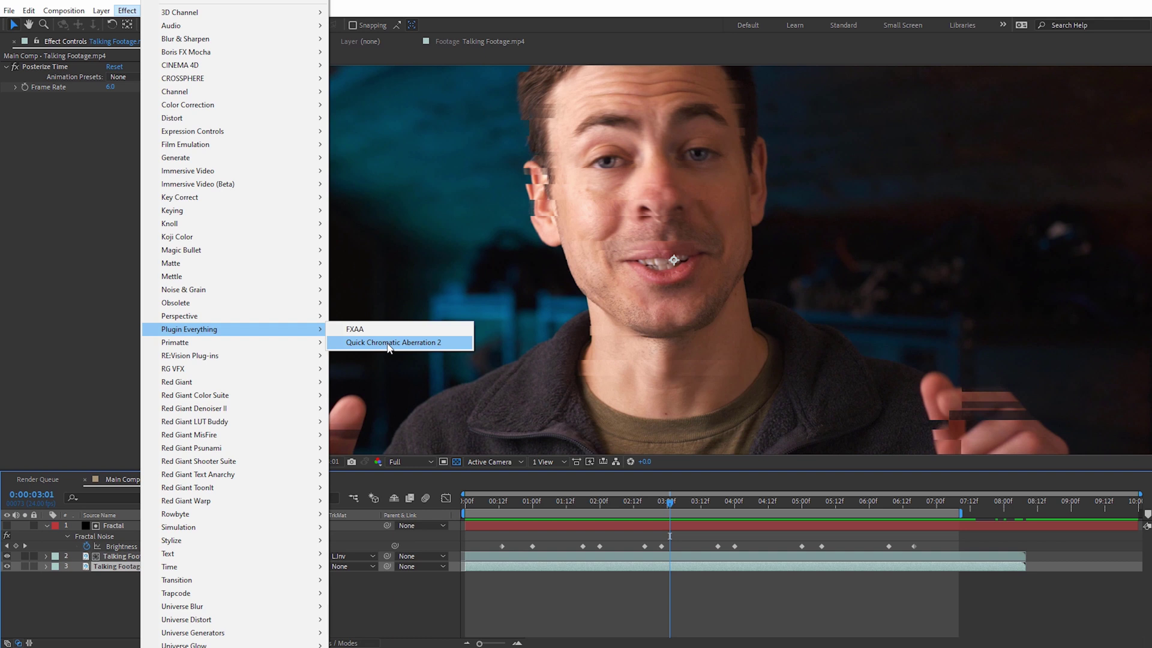
left_click(389, 343)
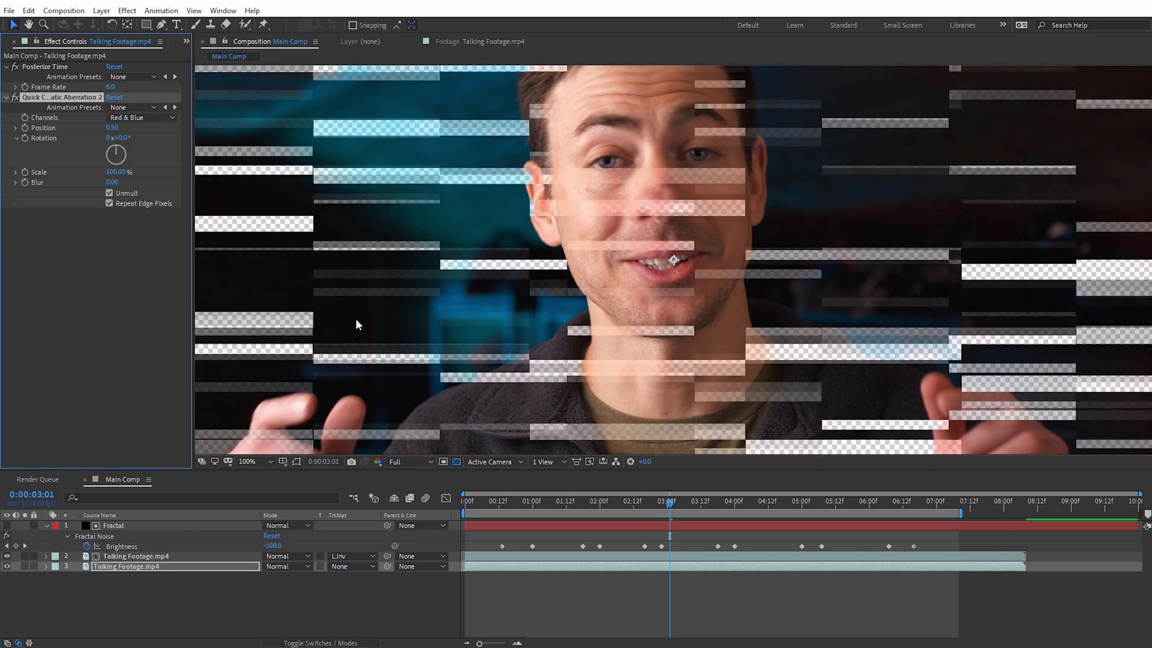
Turn off Unmult and set Position to 6.5 in the lower footage layer's Quick Chromatic Aberration 2
left_click(109, 194)
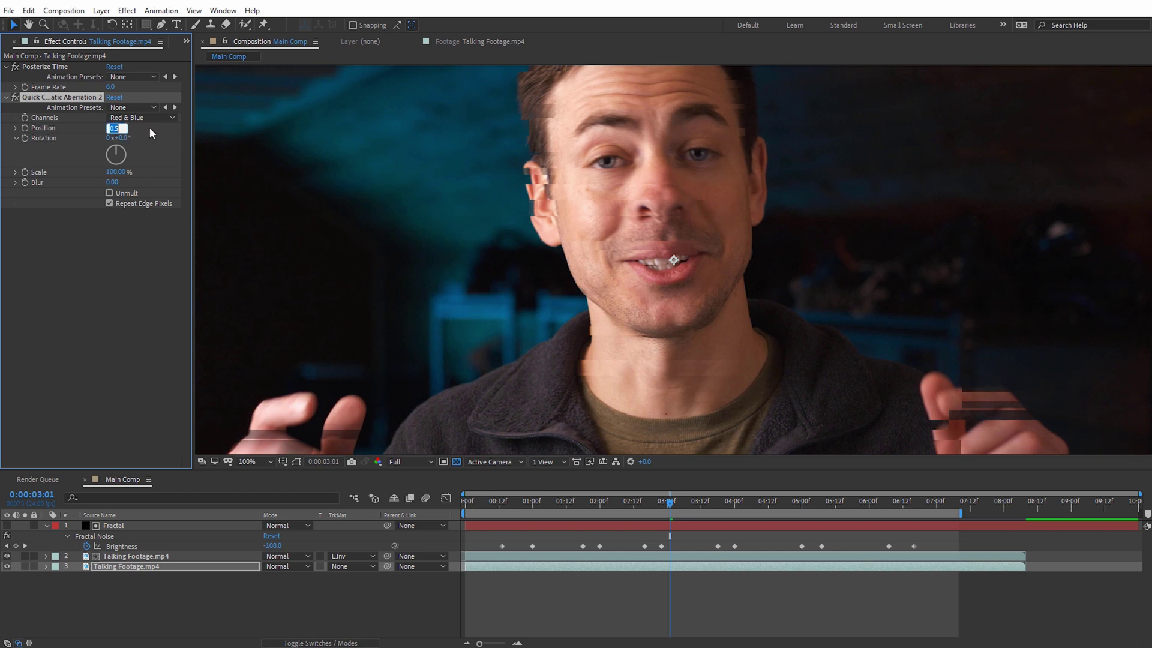
type("6.5")
key("Return")
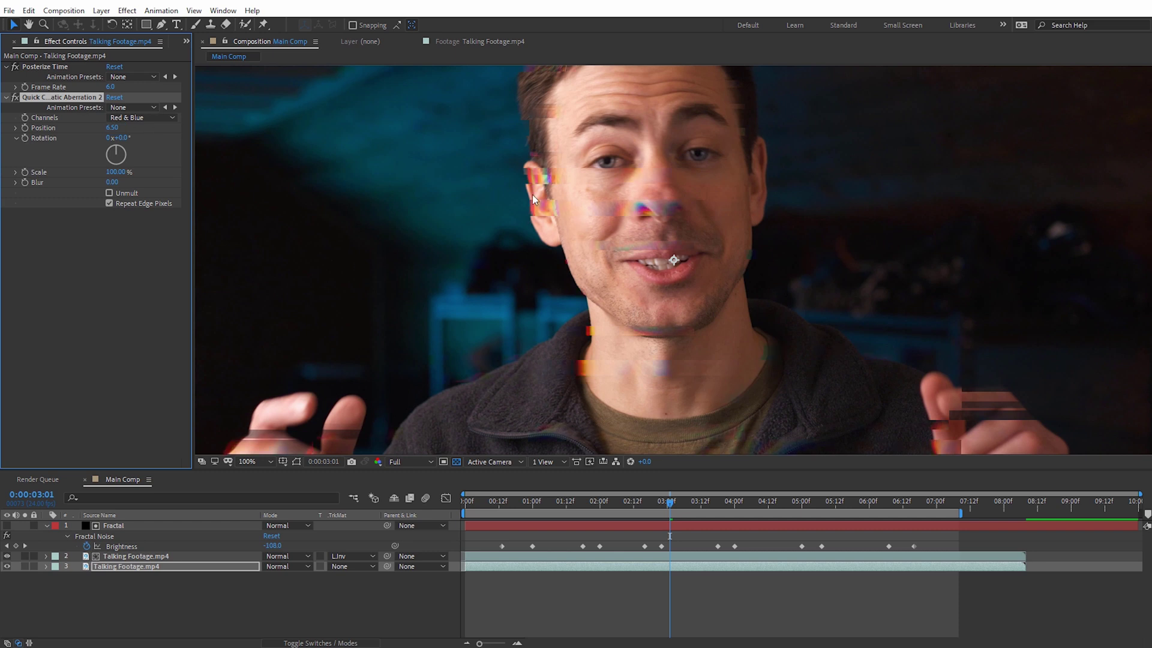
Solo the lower Talking Footage.mp4 layer at 01:07 to examine its chromatic aberration across the whole frame
mouse_move(571, 504)
left_mouse_down()
mouse_move(521, 504)
mouse_move(631, 507)
mouse_move(552, 511)
left_mouse_up()
key("comma")
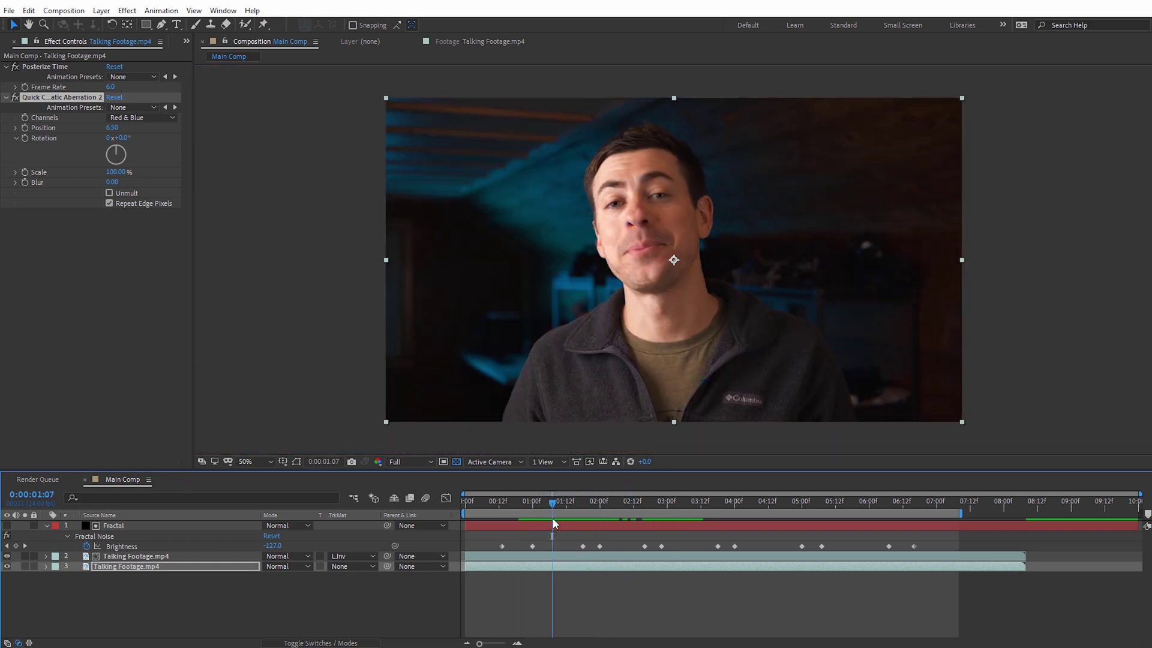
left_click(24, 566)
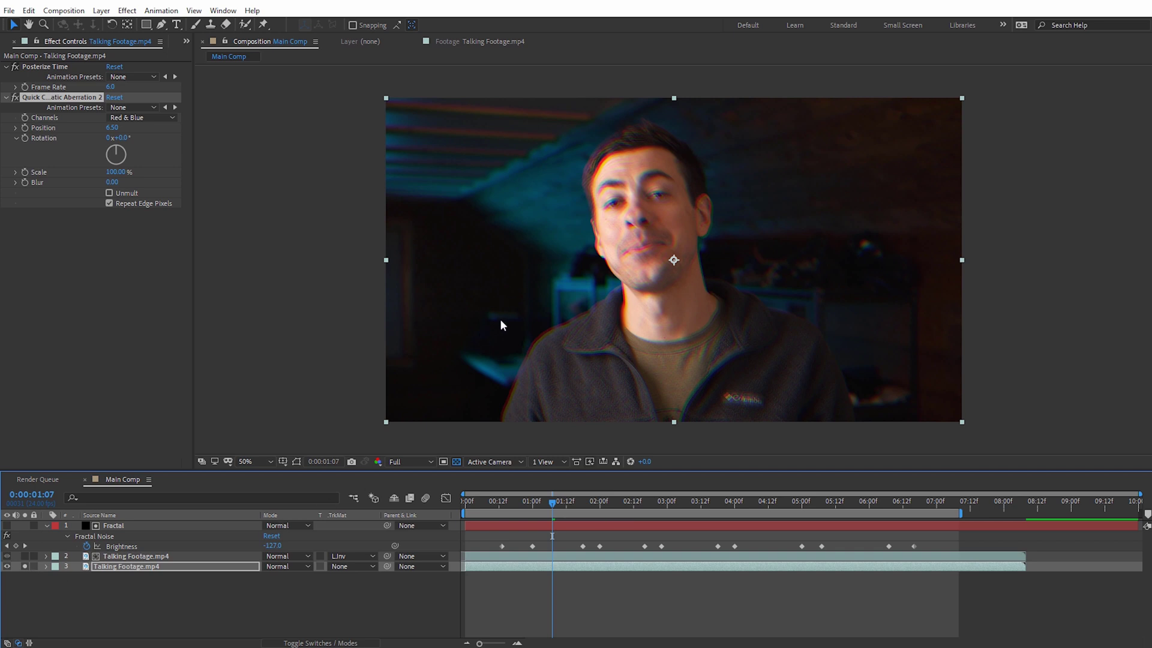
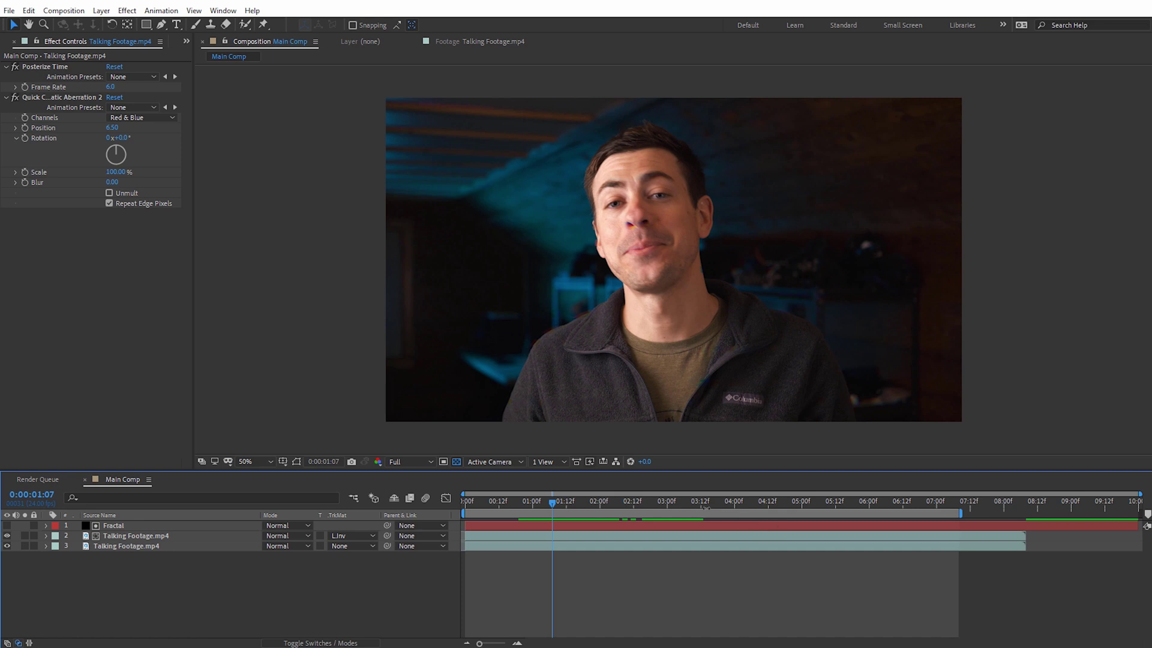
Add a new adjustment layer at the top of Main Comp
right_click(282, 265)
mouse_move(312, 277)
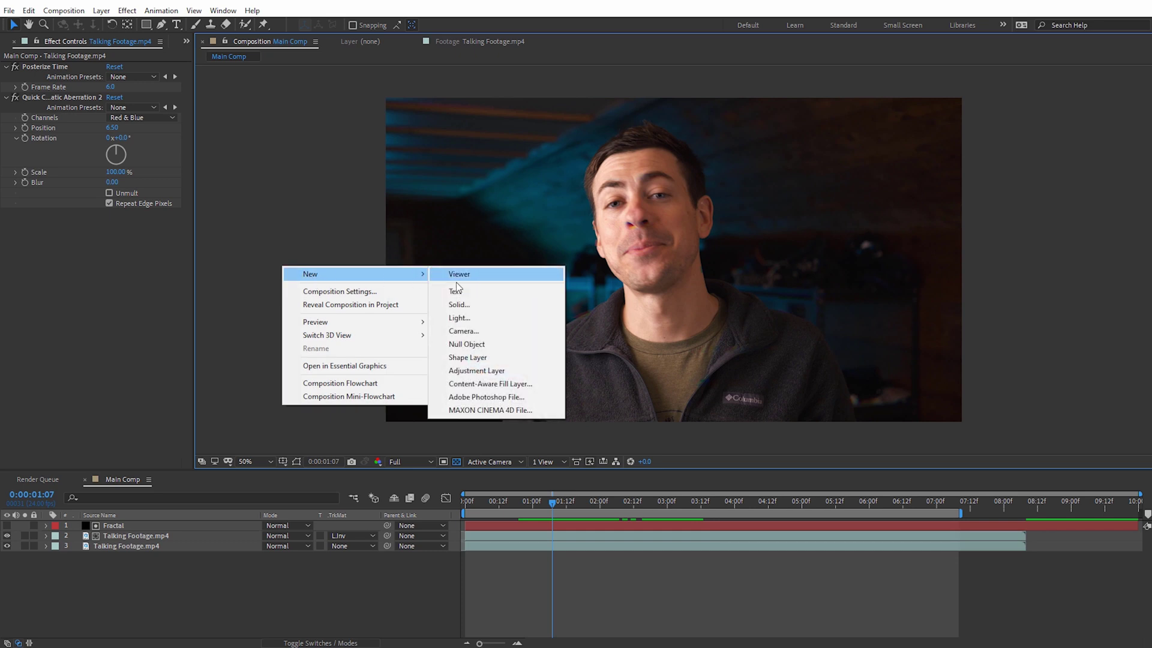
left_click(471, 370)
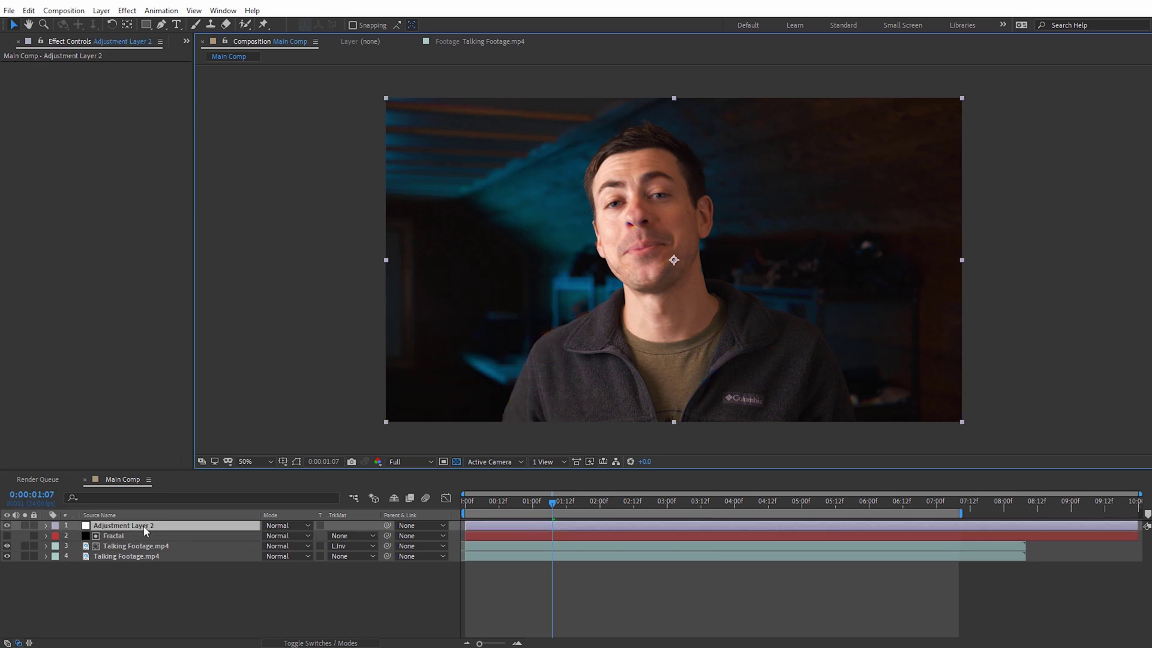
Apply Posterize Time to the new adjustment layer with a Frame Rate of 3
left_click(121, 529)
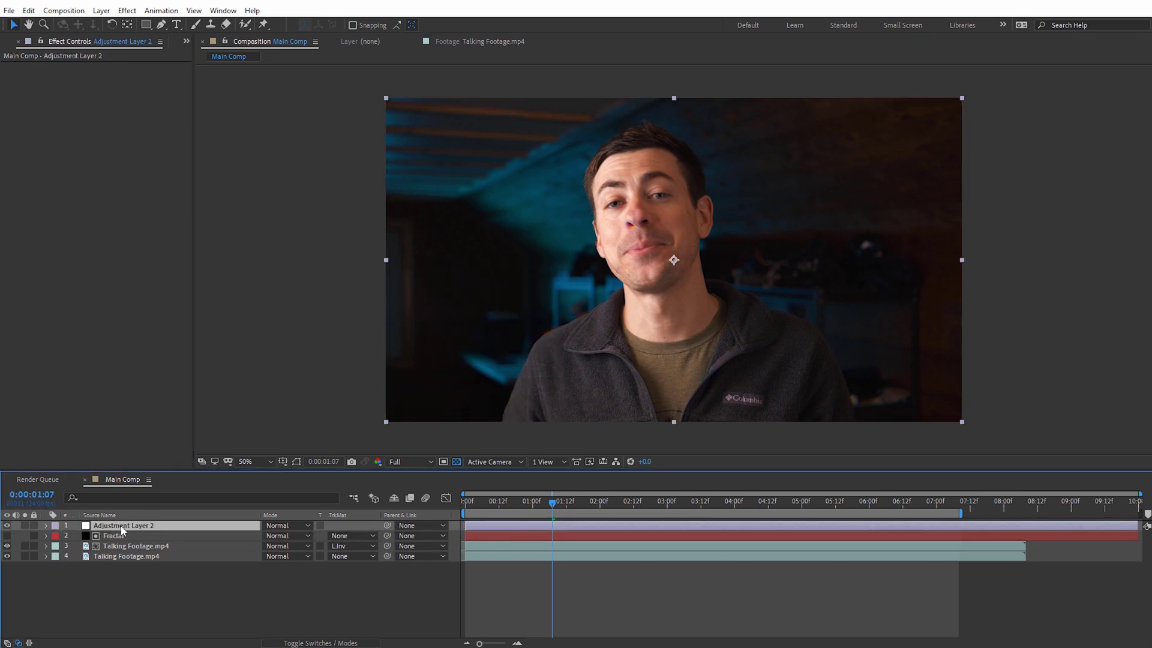
left_click(127, 10)
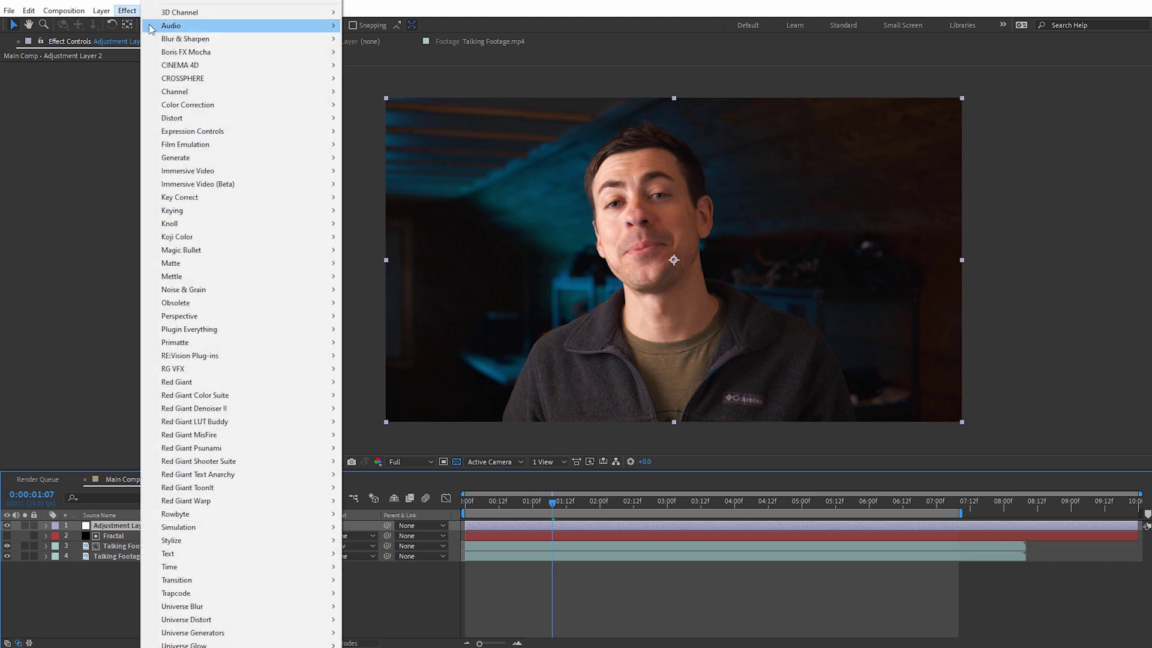
mouse_move(302, 567)
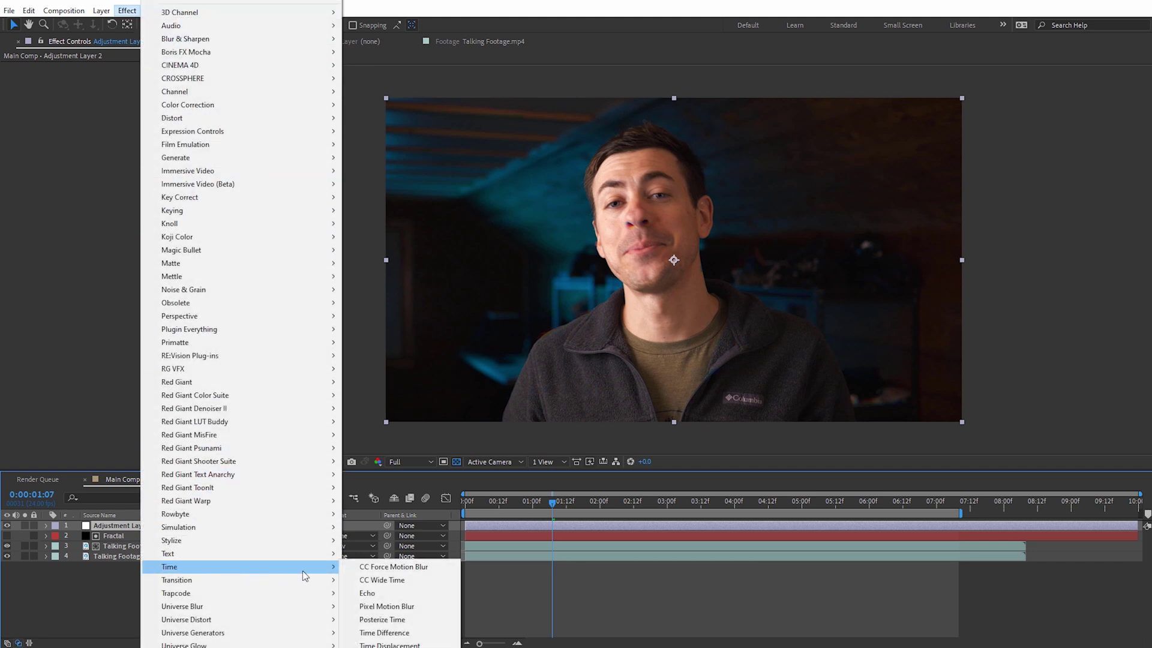
left_click(396, 619)
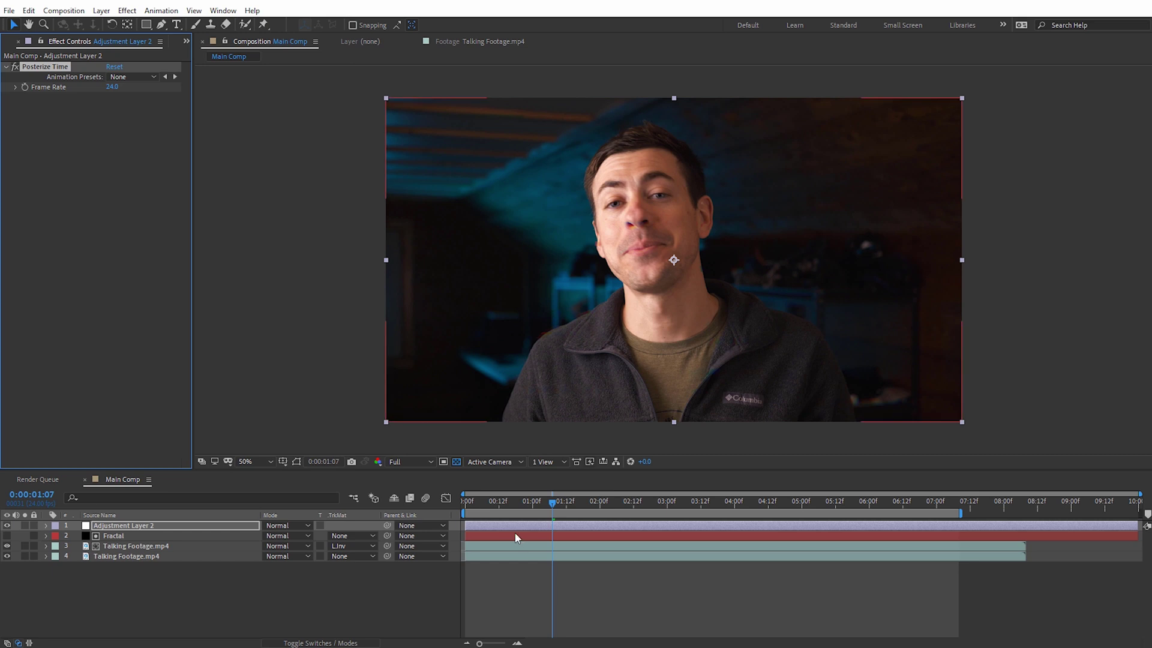
left_click(112, 88)
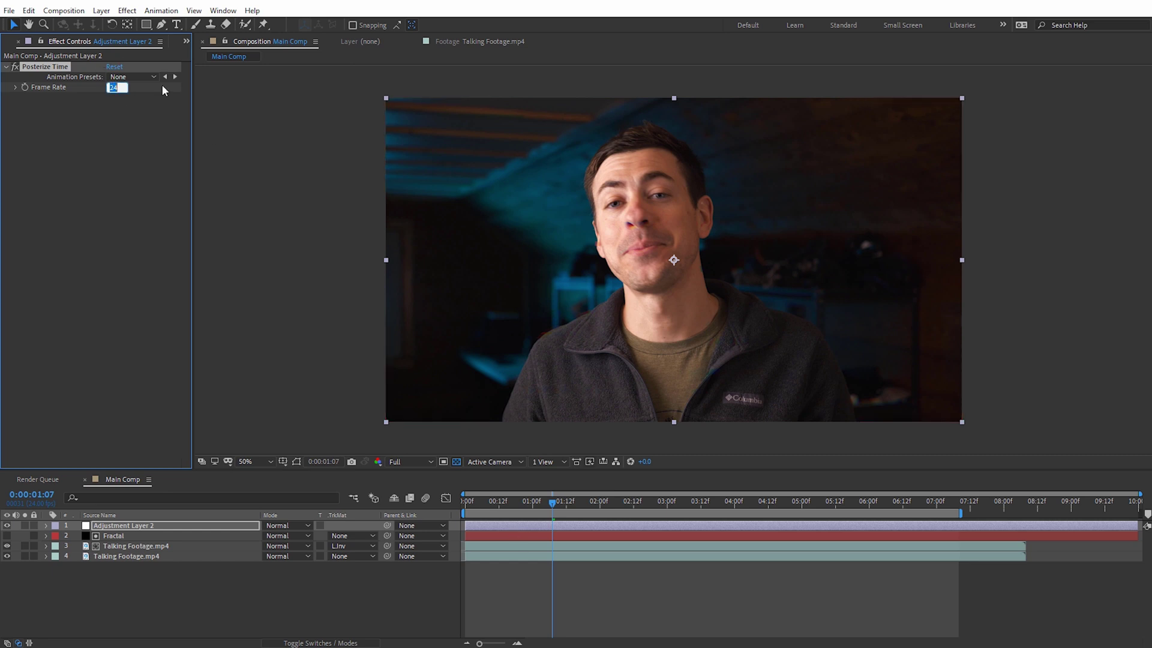
type("3")
key("Return")
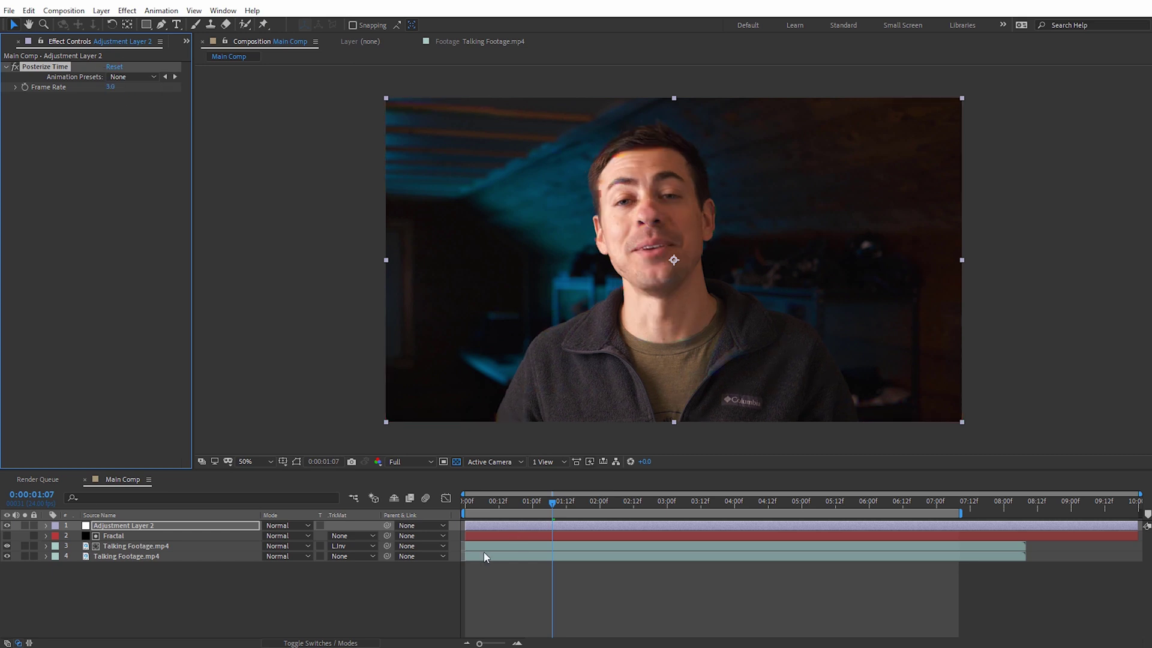
Trim and split the adjustment layer into three short segments at about 00:19 to 01:16, 03:02 to 04:08 and 05:14 to 06:08
left_click_drag(466, 525, 576, 528)
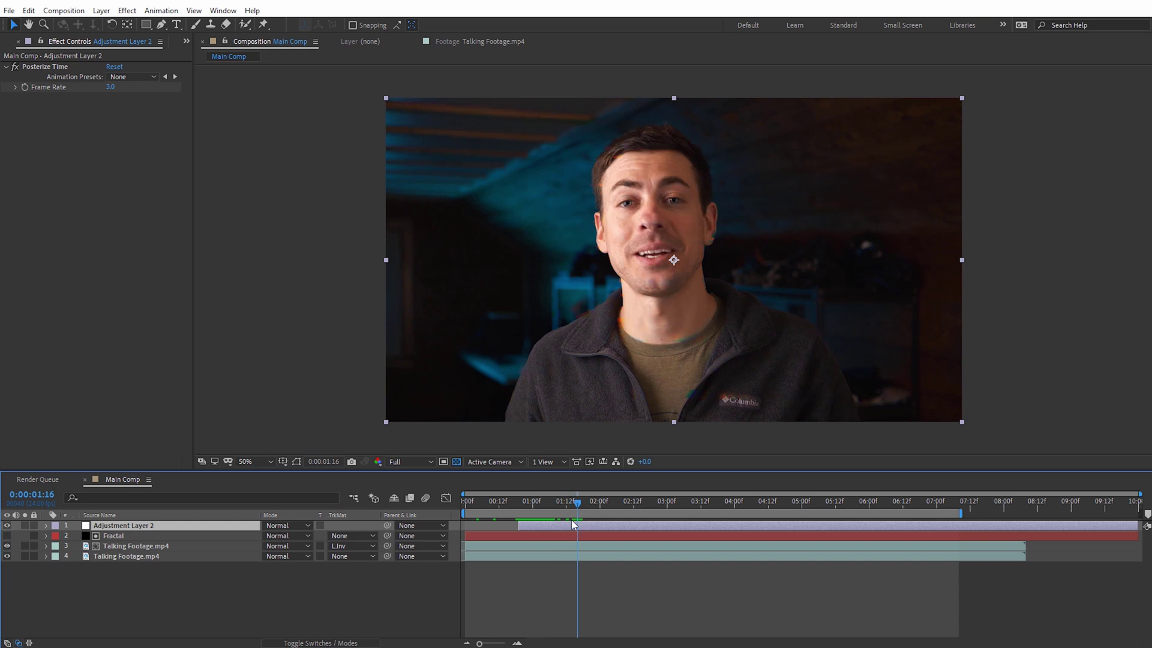
key("ctrl+shift+d")
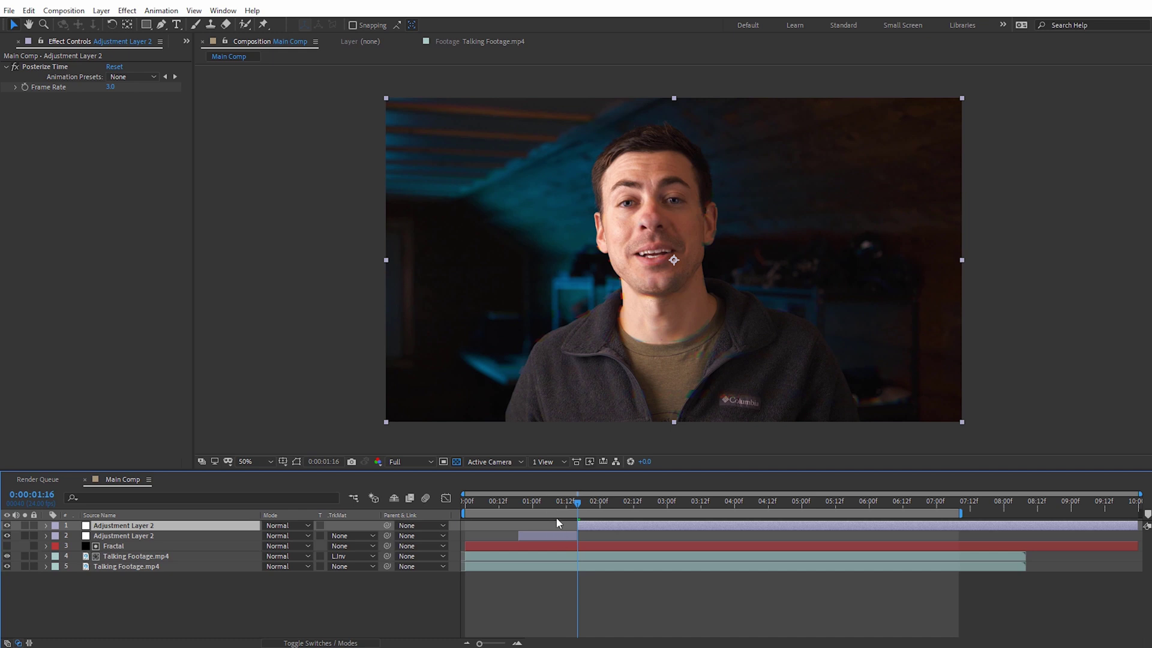
key("Page_Up")
key("Page_Up")
key("Page_Up")
key("Page_Up")
key("Page_Up")
key("Page_Up")
key("Page_Up")
key("Page_Up")
key("Page_Up")
key("Page_Up")
left_click_drag(575, 522, 837, 531)
key("ctrl+shift+d")
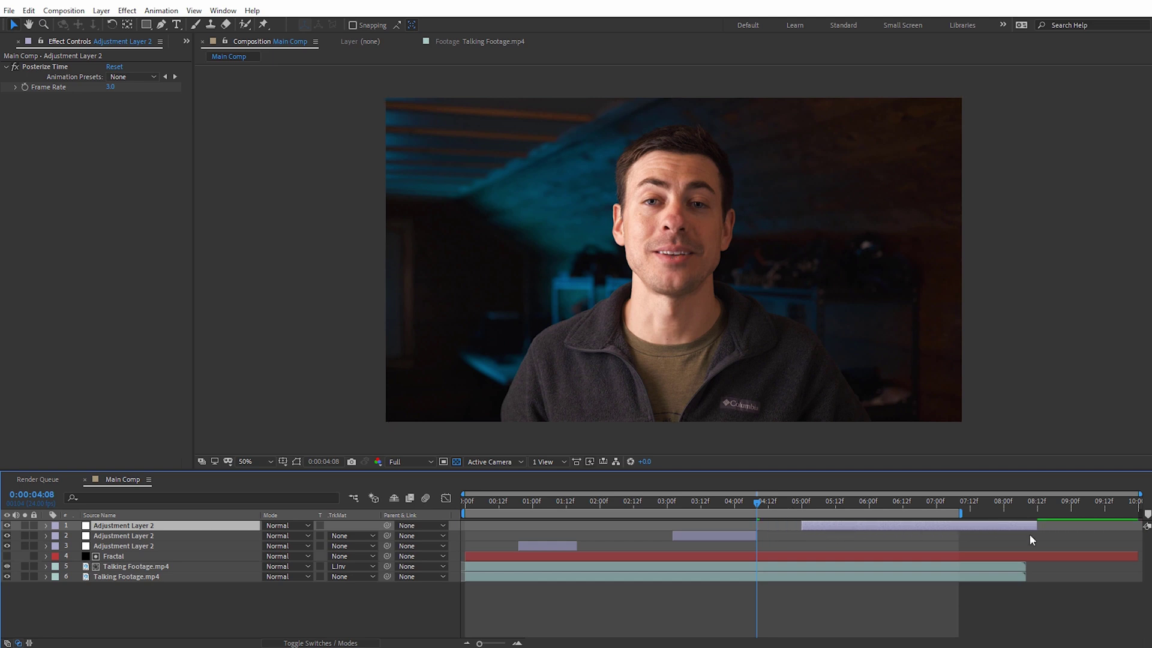
left_click_drag(1034, 524, 858, 526)
Set the Posterize Time Frame Rate of the middle adjustment layer segment to 6
left_click_drag(742, 505, 693, 508)
left_click(704, 534)
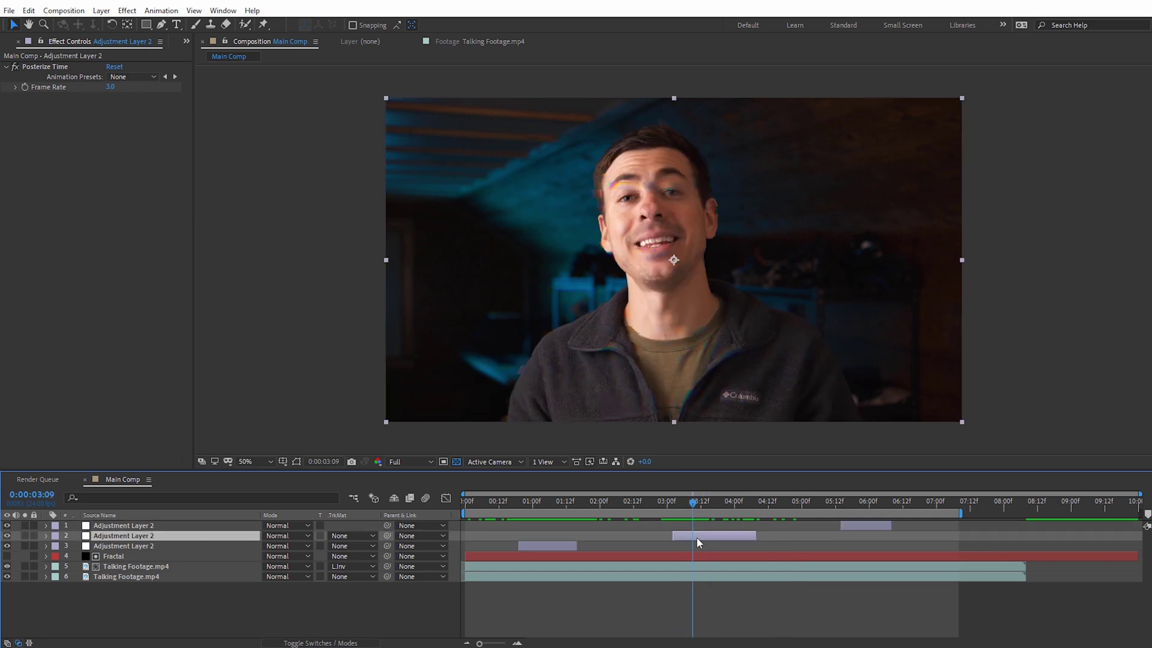
left_click(113, 88)
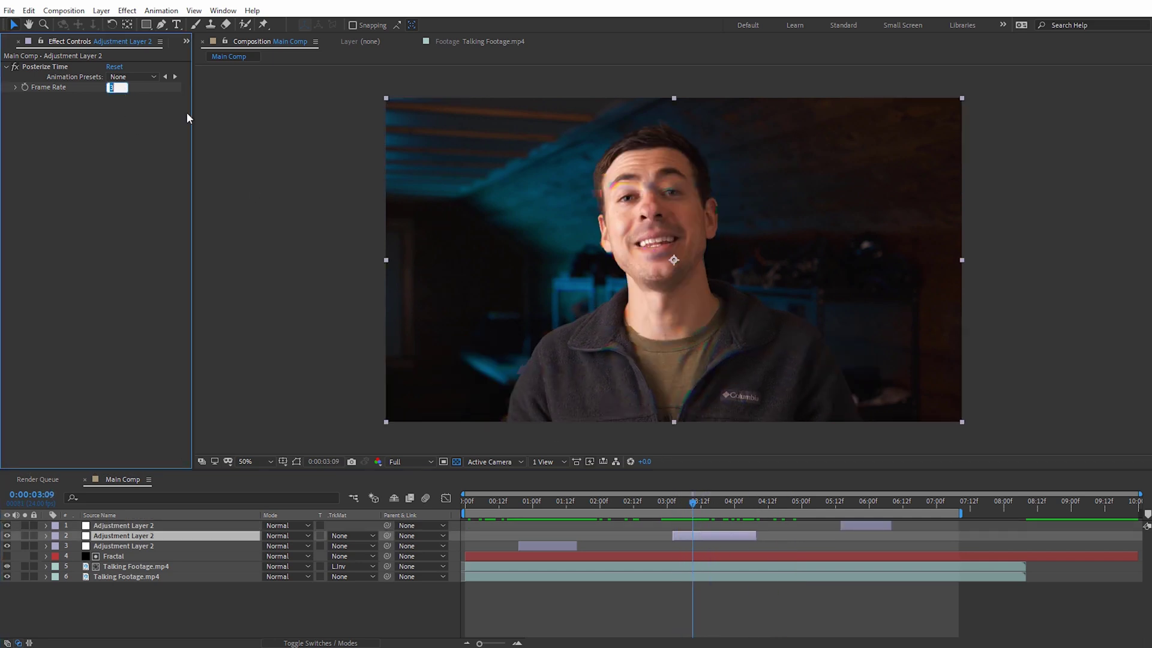
type("6")
key("Return")
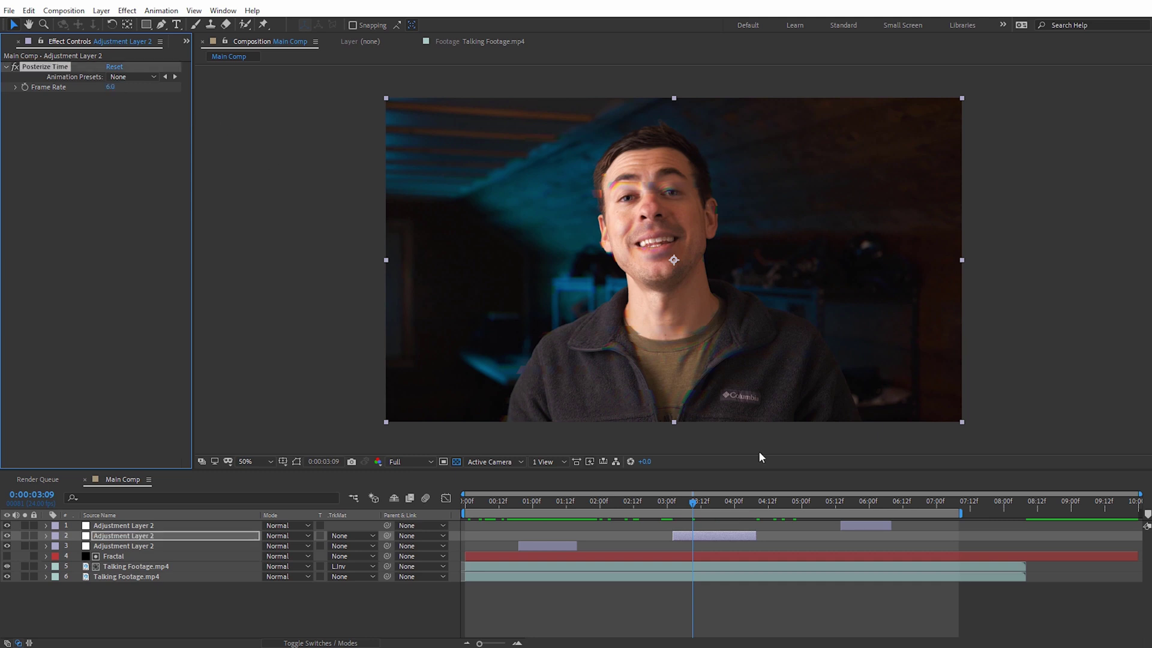
Set the Posterize Time Frame Rate of the last adjustment layer segment to 12 and play back the result
left_click(862, 507)
left_click(860, 522)
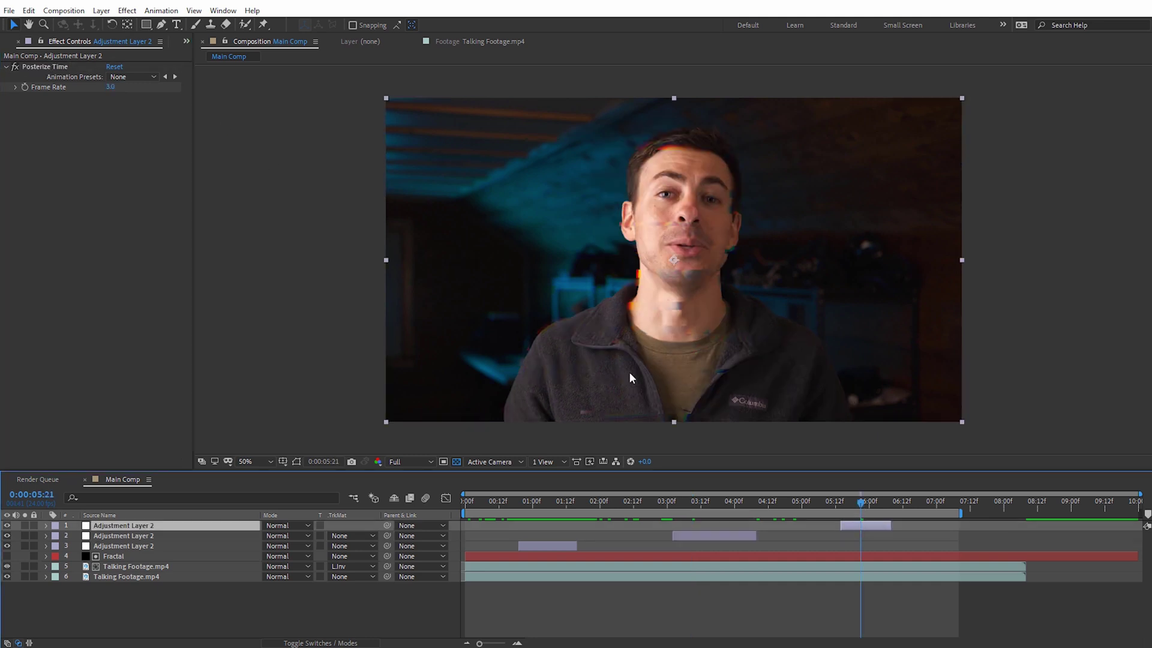
left_click(112, 87)
type("12")
key("Return")
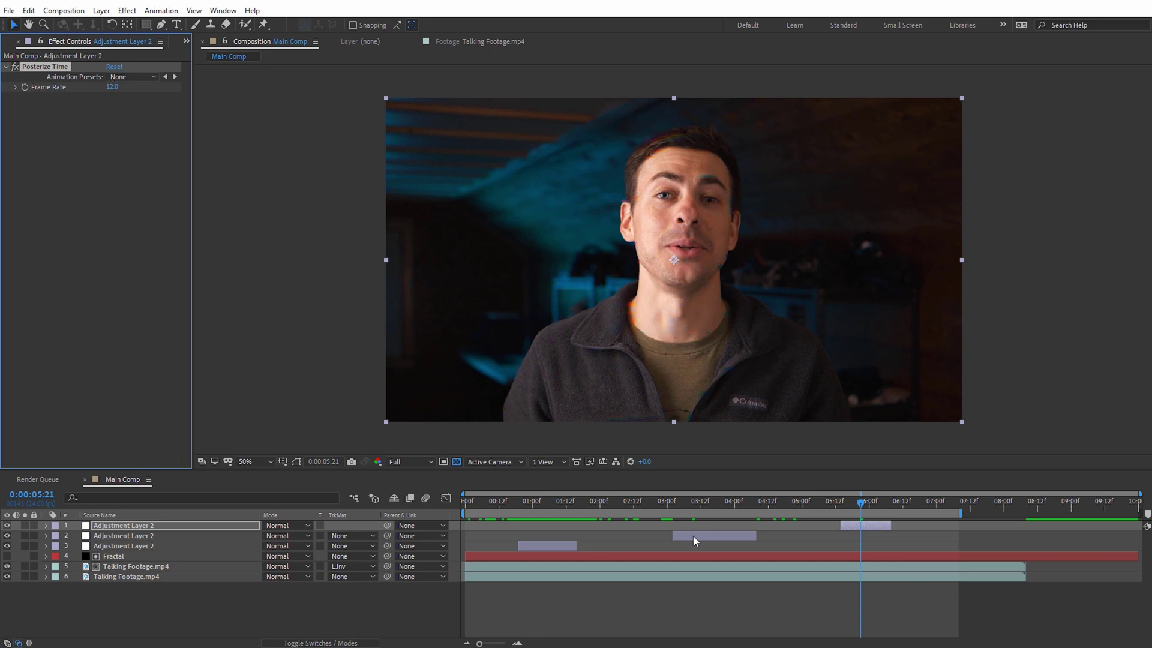
key("space")
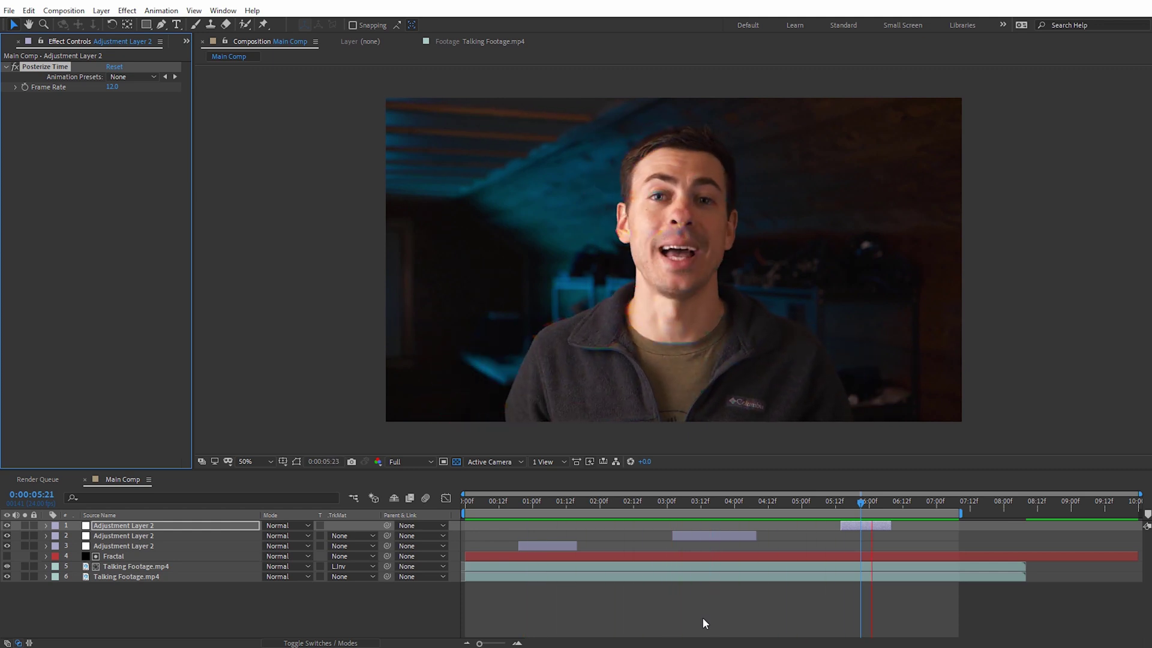
key("space")
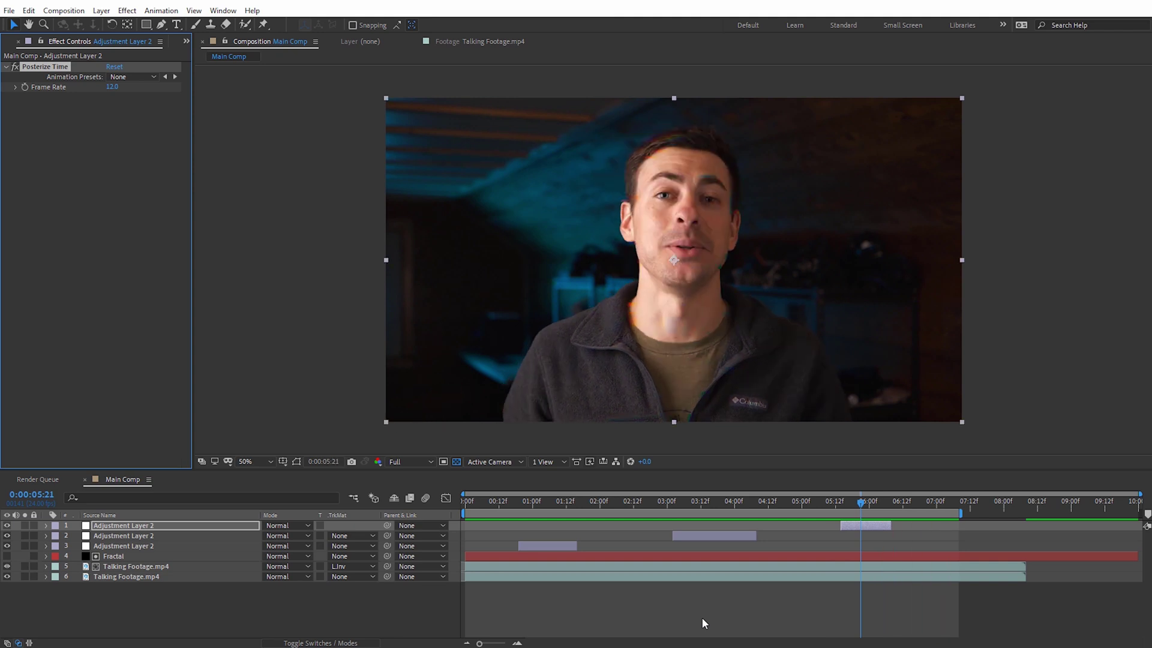
Preview Background.mp4 and add it to Main Comp between the two Talking Footage.mp4 layers
left_click(527, 576)
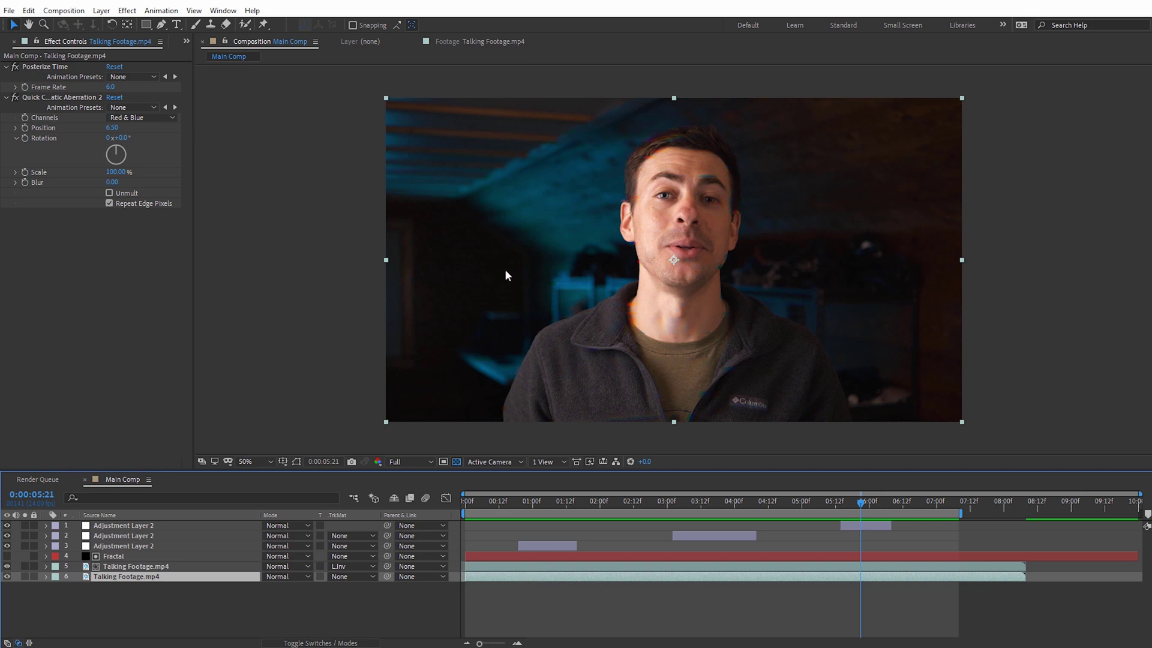
left_click(8, 42)
double_click(57, 161)
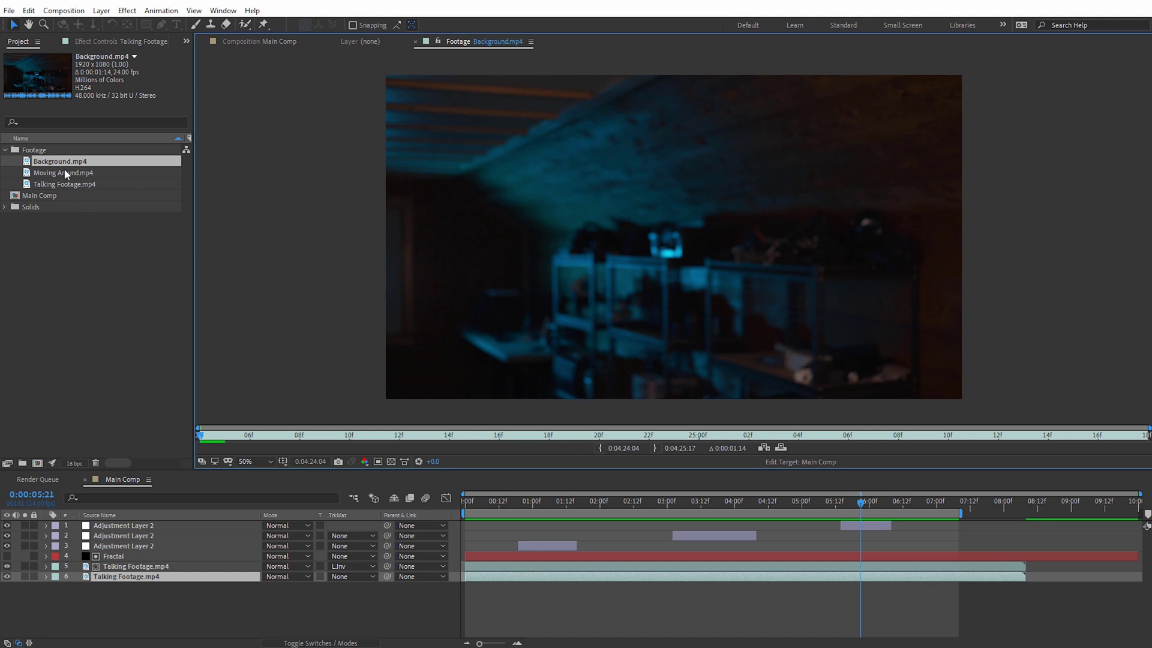
left_click_drag(63, 169, 125, 588)
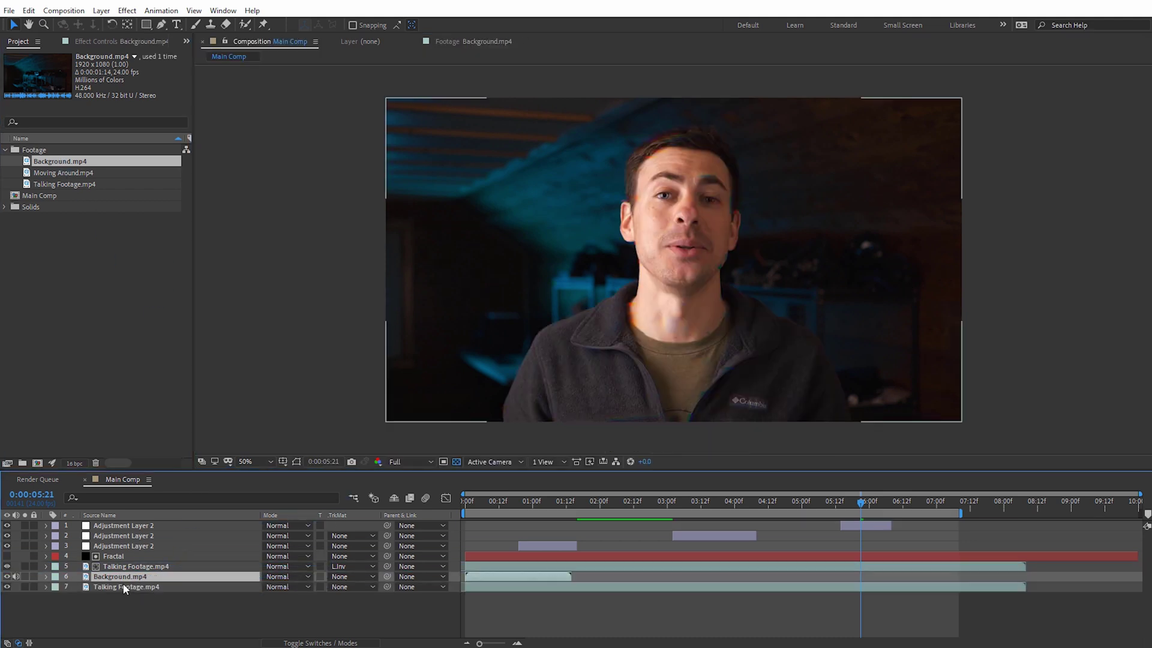
Shorten the Background.mp4 layer to a few frames starting at about 01:17, and check the glitch blocks there
left_click_drag(497, 578, 581, 584)
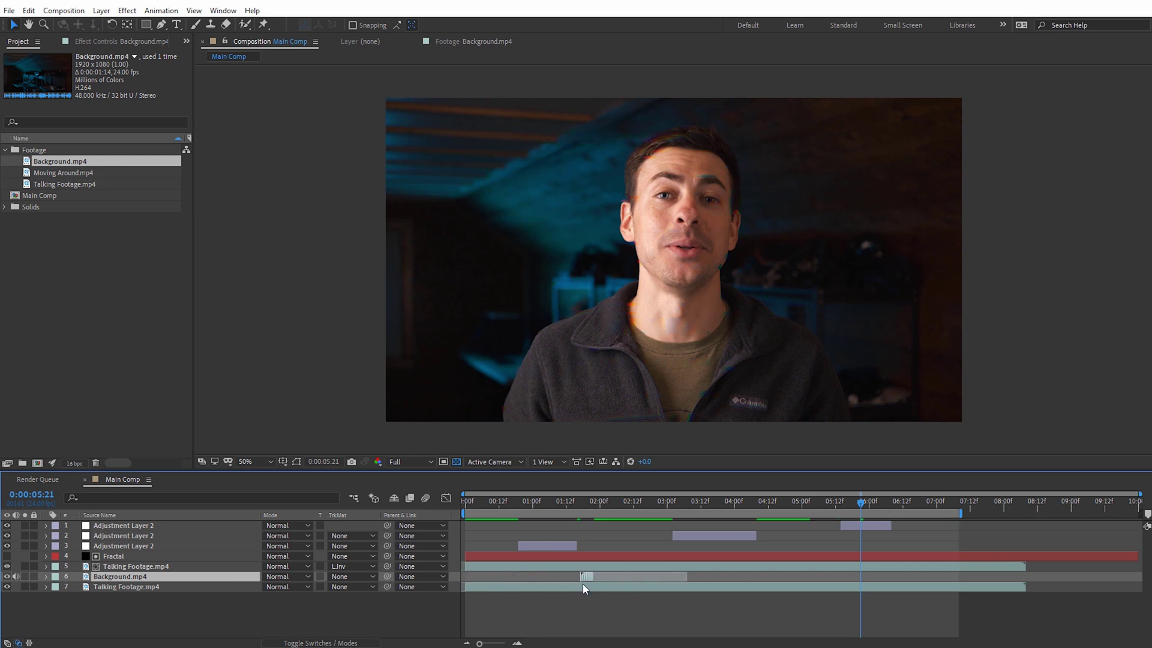
left_click(518, 505)
left_click_drag(520, 508, 584, 499)
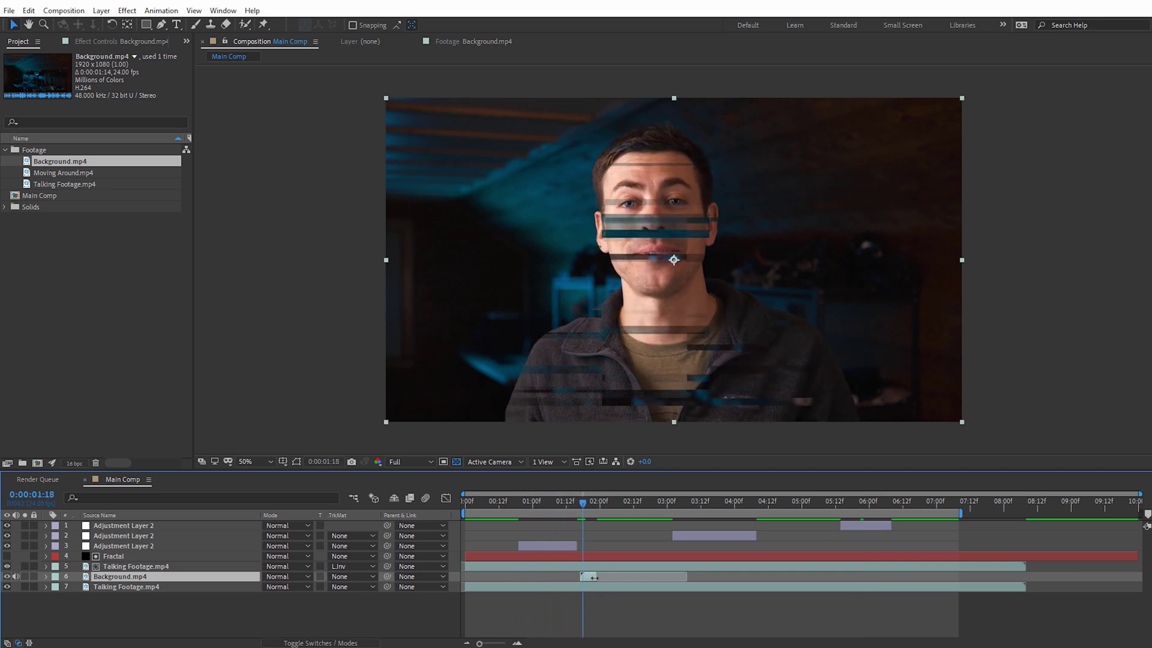
mouse_move(588, 510)
left_mouse_down()
mouse_move(574, 509)
mouse_move(597, 509)
mouse_move(581, 510)
left_mouse_up()
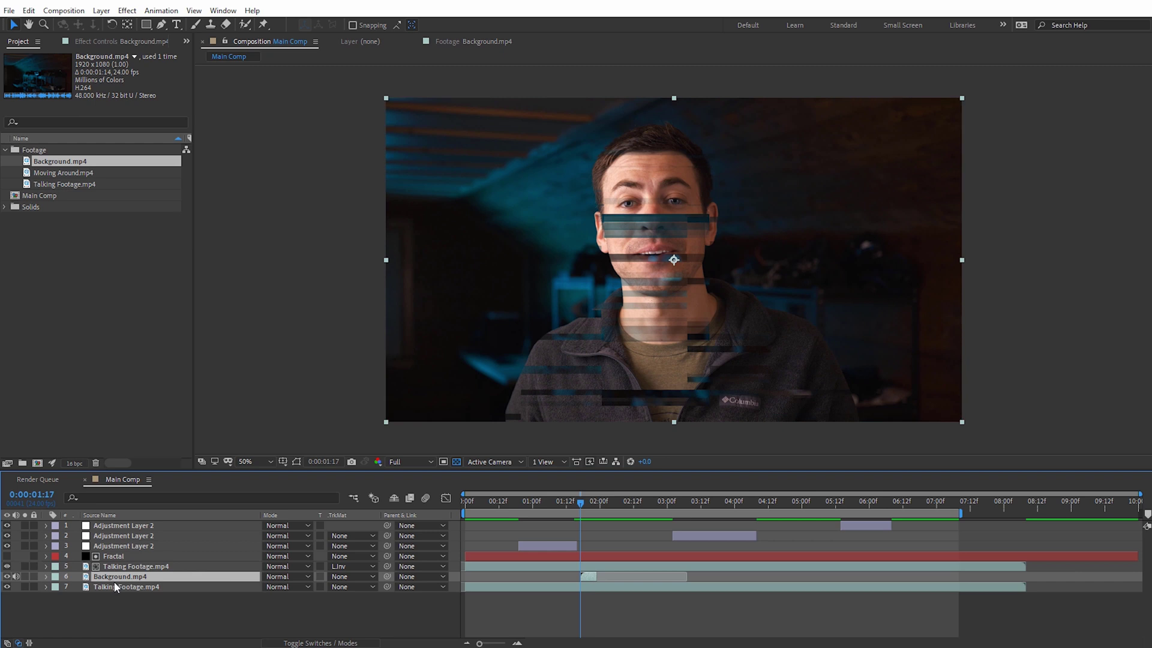
Duplicate the Background.mp4 layer, move the copy above all layers, and shift it to start at about 01:22
key("ctrl+d")
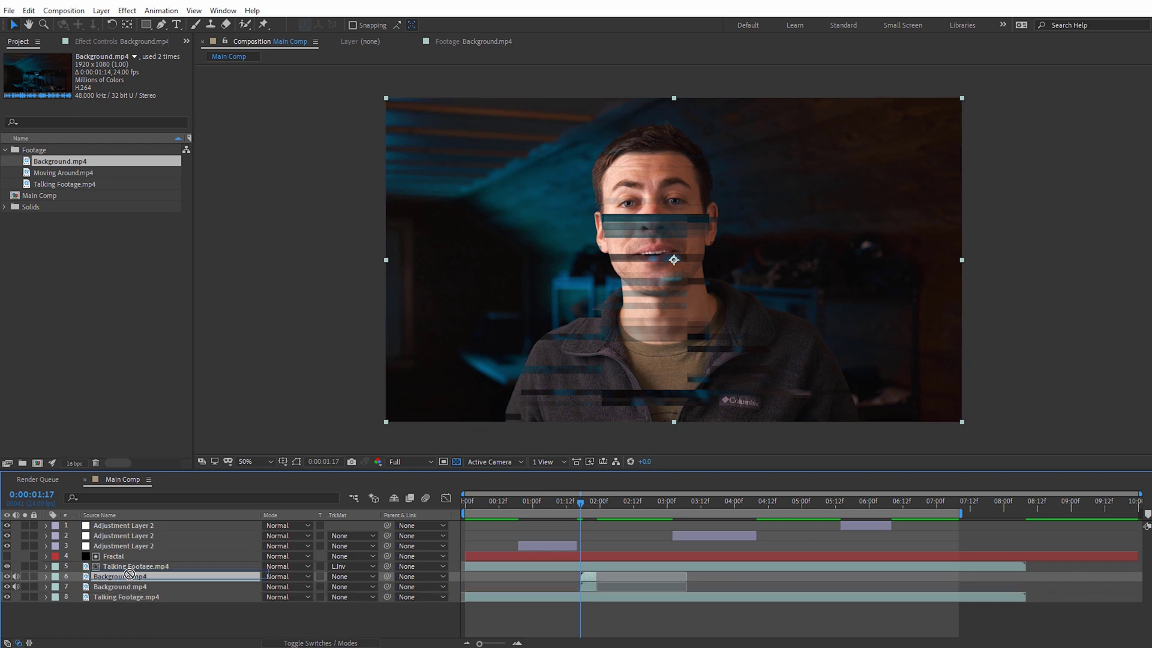
left_click_drag(129, 577, 156, 521)
mouse_move(590, 527)
left_mouse_down()
mouse_move(604, 527)
mouse_move(595, 507)
left_mouse_up()
Play and scrub through the Background.mp4 glitch section around 02:00
key("space")
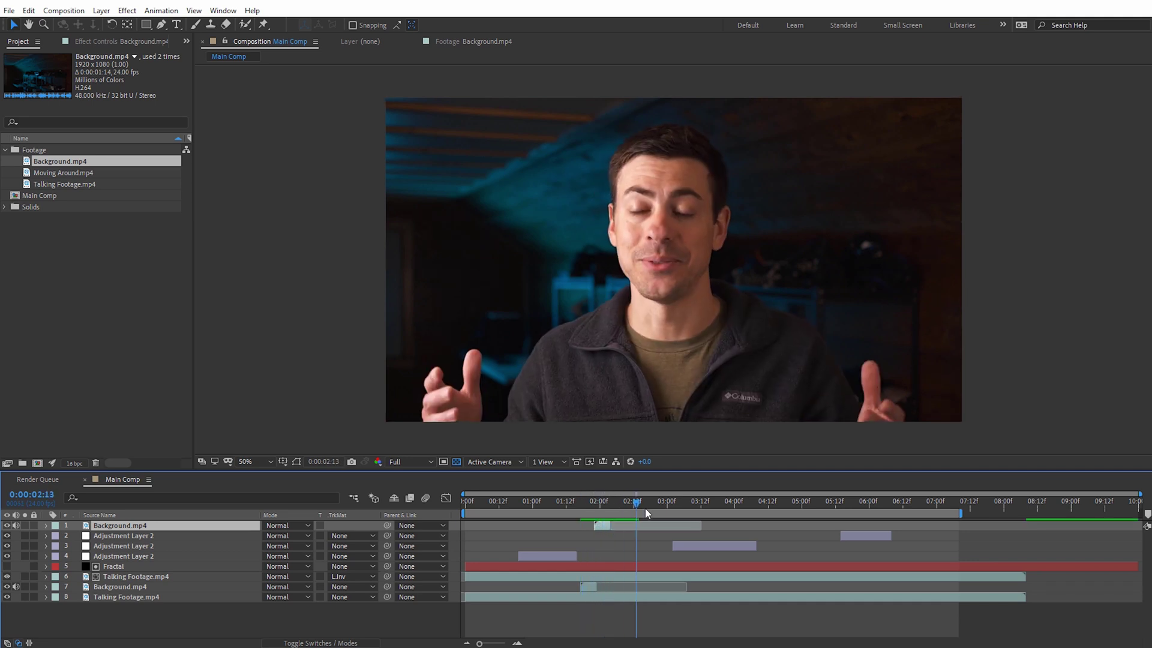
key("space")
key("space")
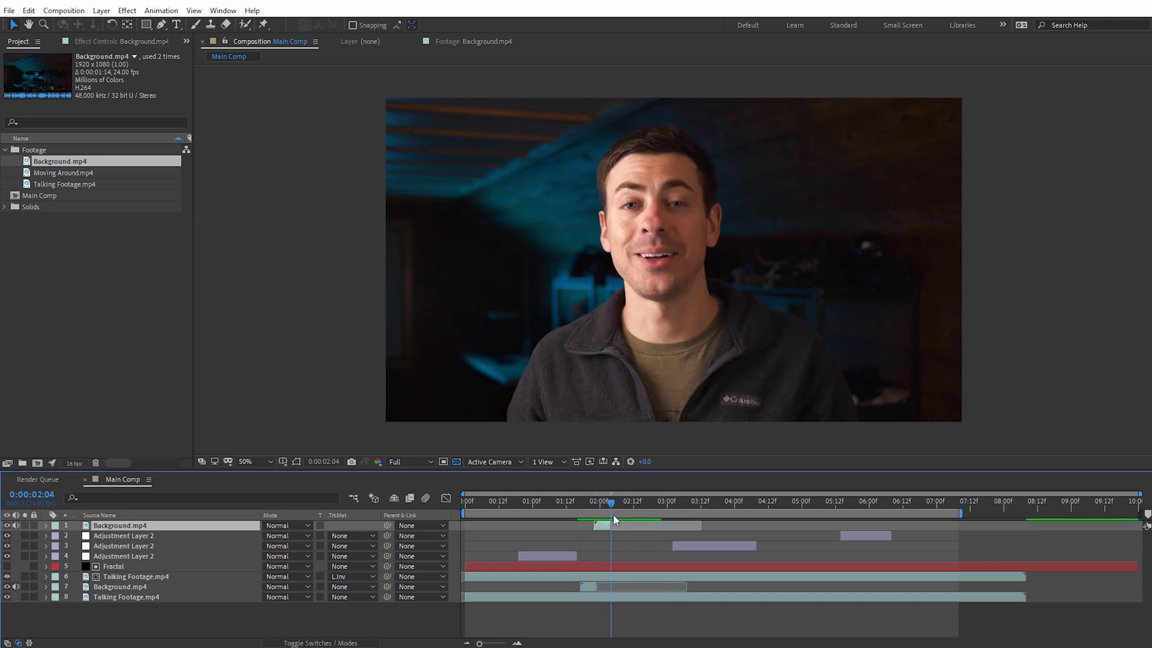
left_click(580, 503)
left_click_drag(574, 521, 626, 532)
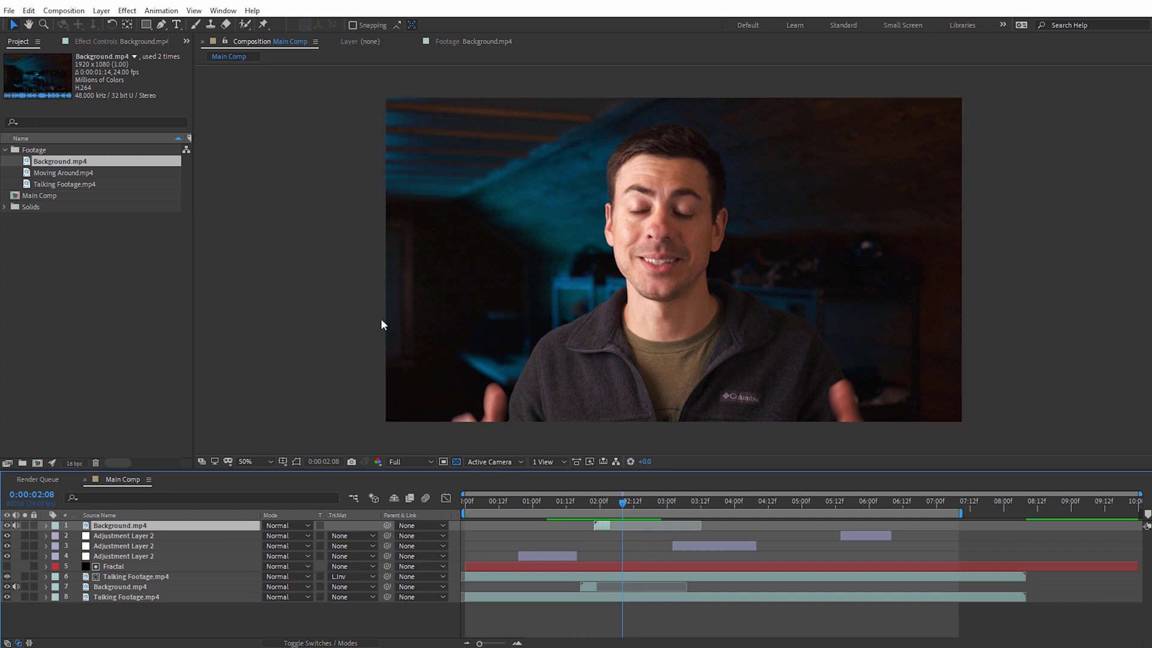
Open Moving Around.mp4 in the footage viewer, then play and scrub through its side-to-side head movement
double_click(71, 173)
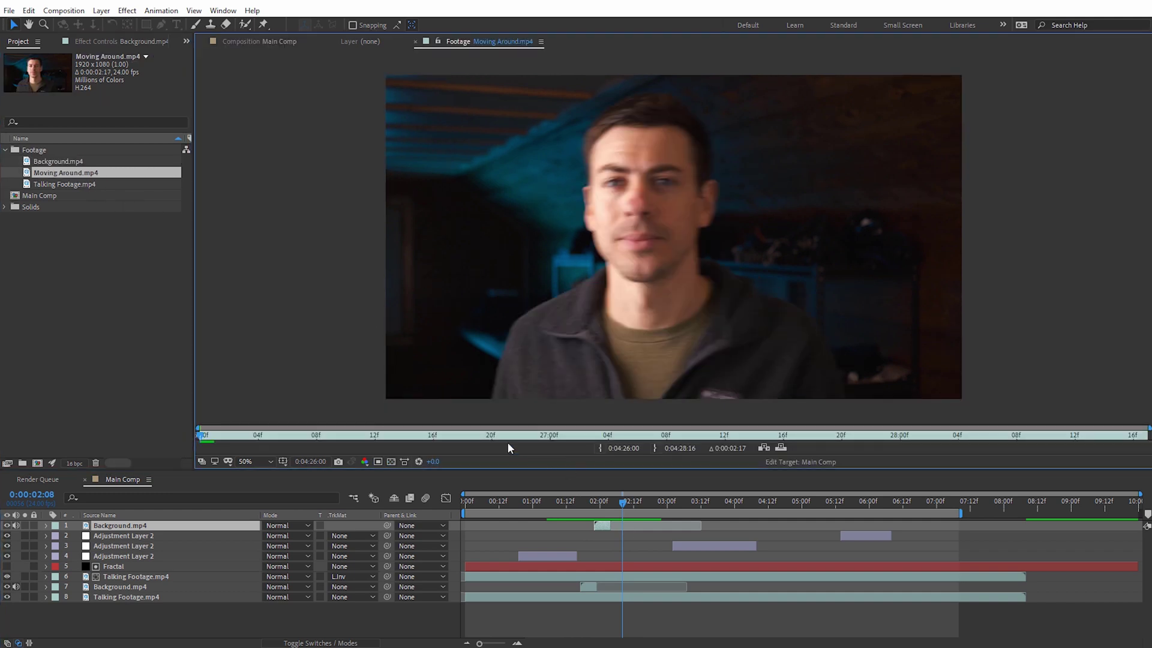
left_click(495, 441)
key("space")
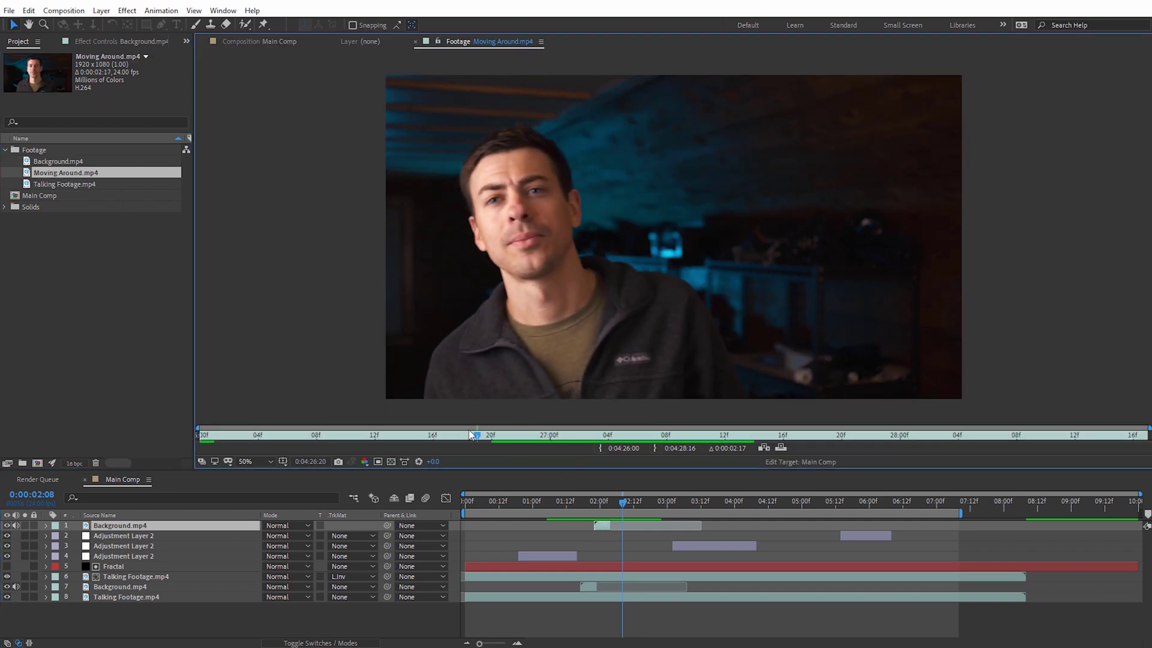
mouse_move(472, 435)
left_mouse_down()
mouse_move(516, 436)
mouse_move(449, 438)
mouse_move(457, 443)
left_mouse_up()
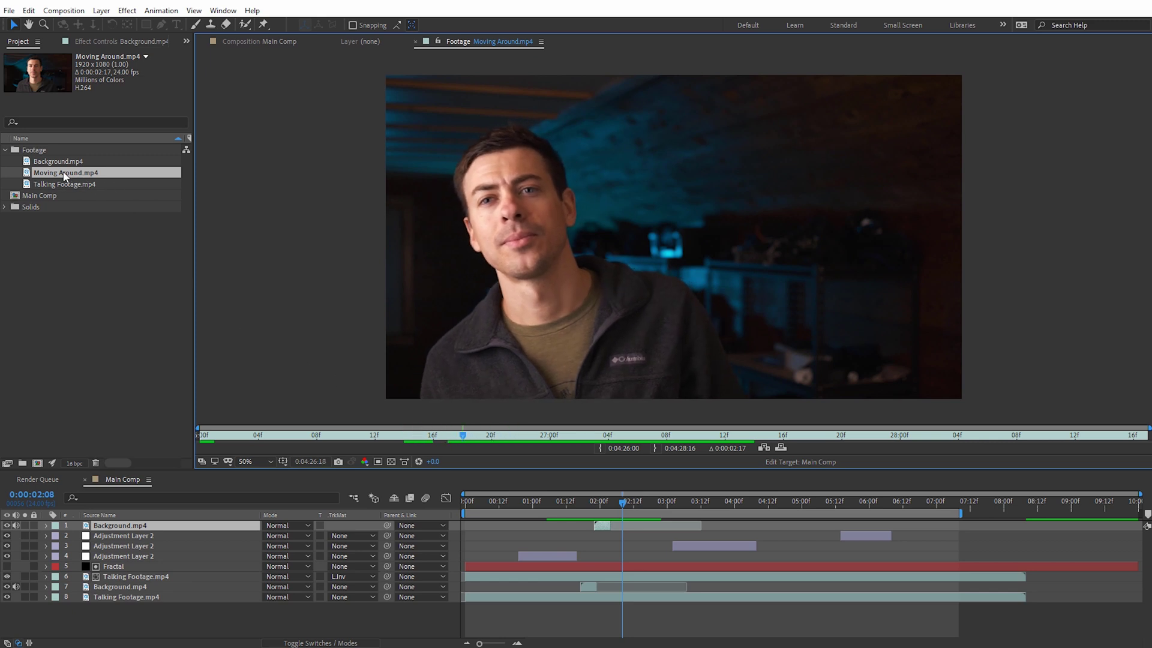
Add Moving Around.mp4 to Main Comp directly above the bottom Talking Footage.mp4 layer, starting at about 03:17, and scrub through its glitch blocks
left_click_drag(65, 176, 242, 595)
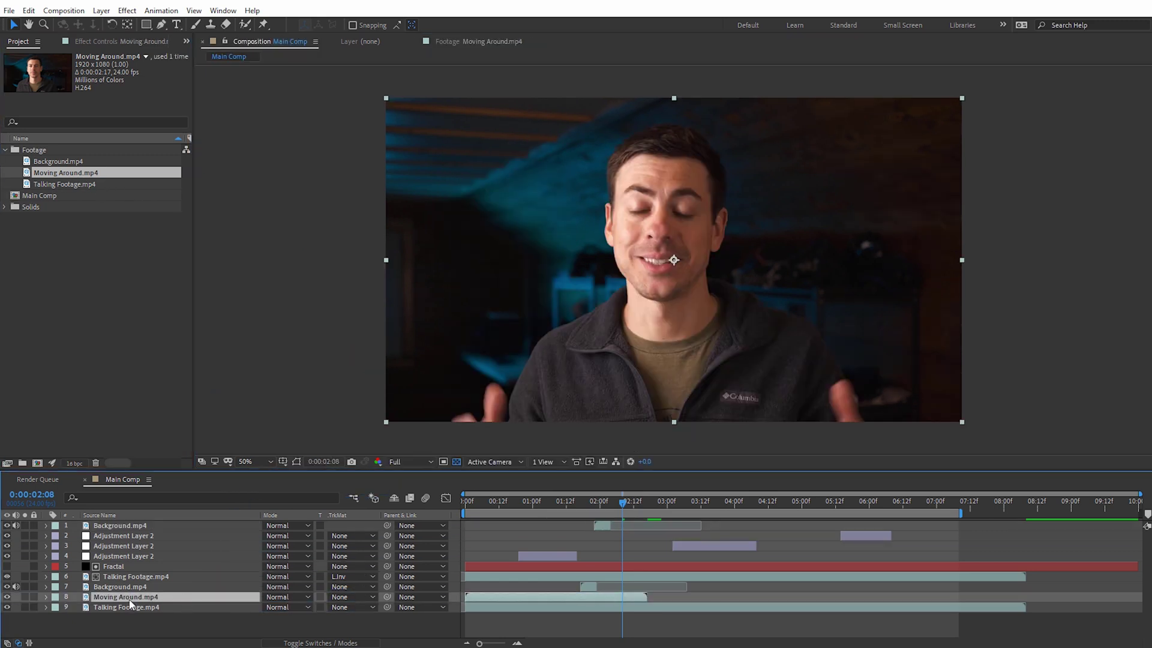
left_click_drag(587, 594, 835, 597)
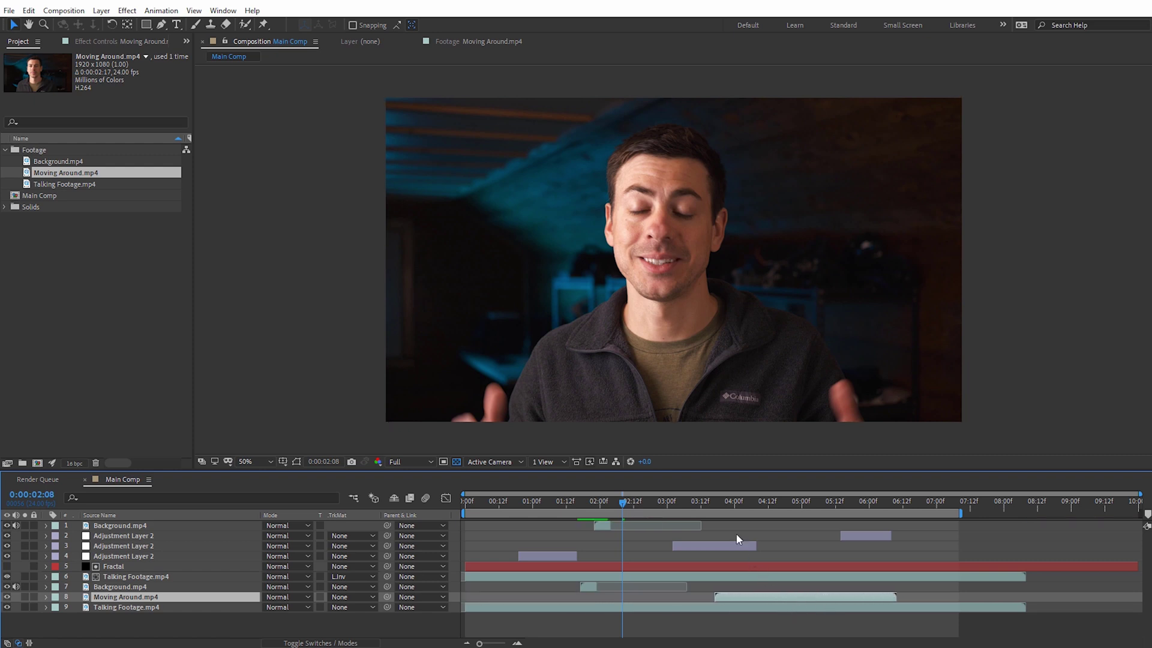
left_click_drag(702, 499, 837, 511)
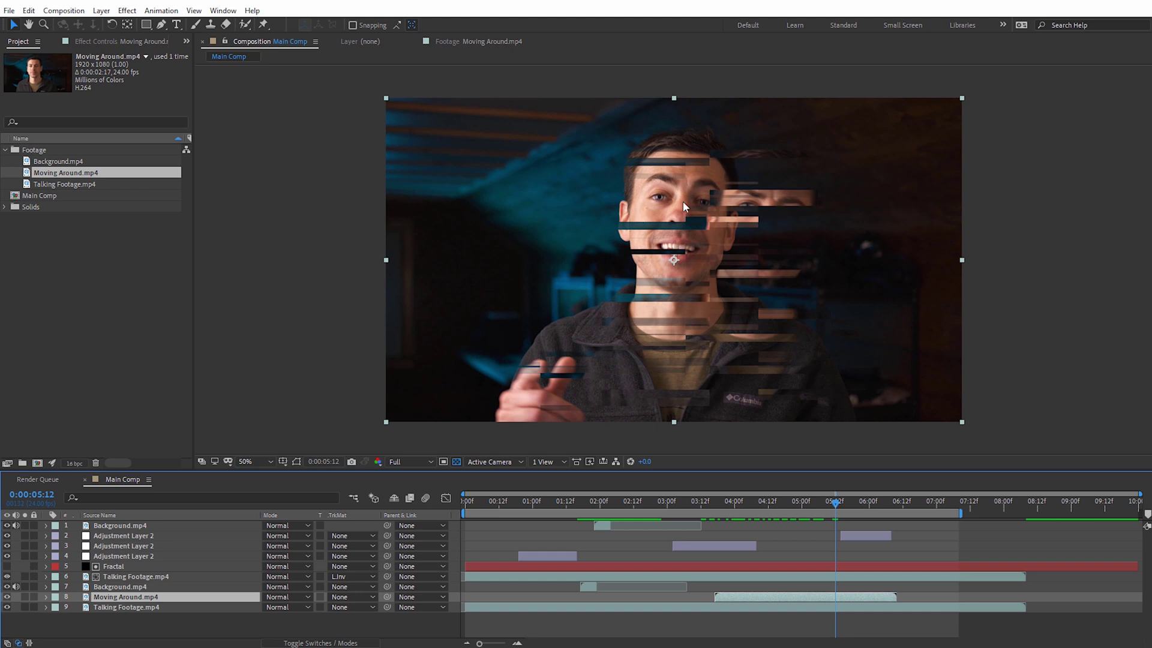
left_click_drag(839, 508, 919, 523)
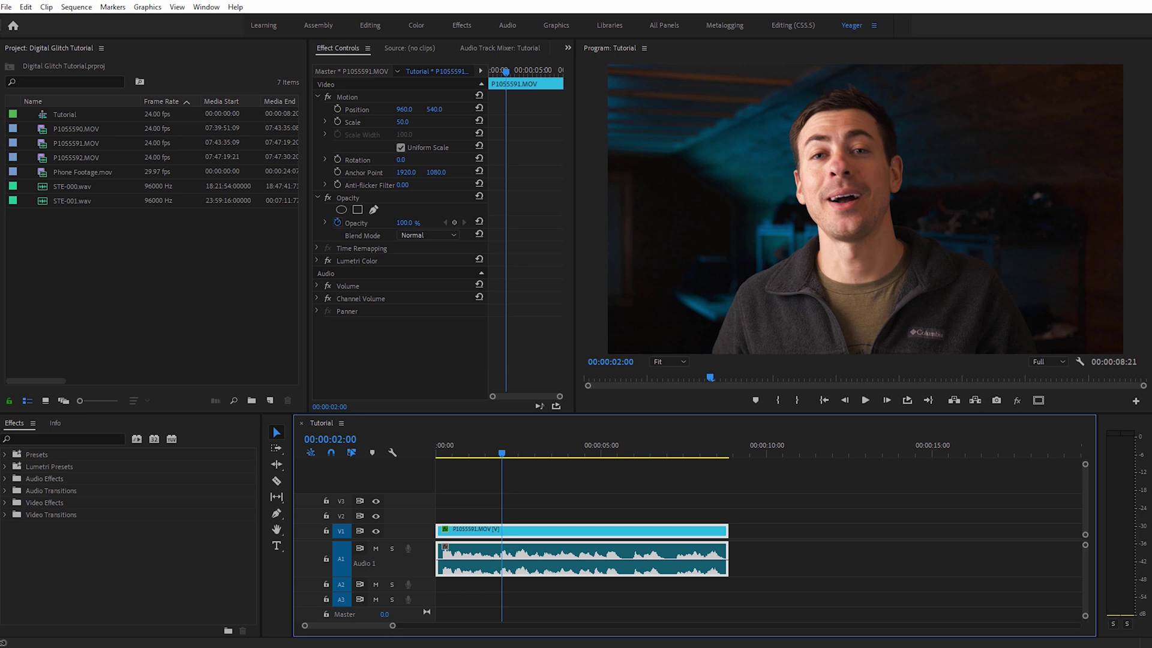
Switch to the Premiere Pro Tutorial sequence, unlink P1055591.MOV's audio from its video, and select only the audio clip
right_click(524, 553)
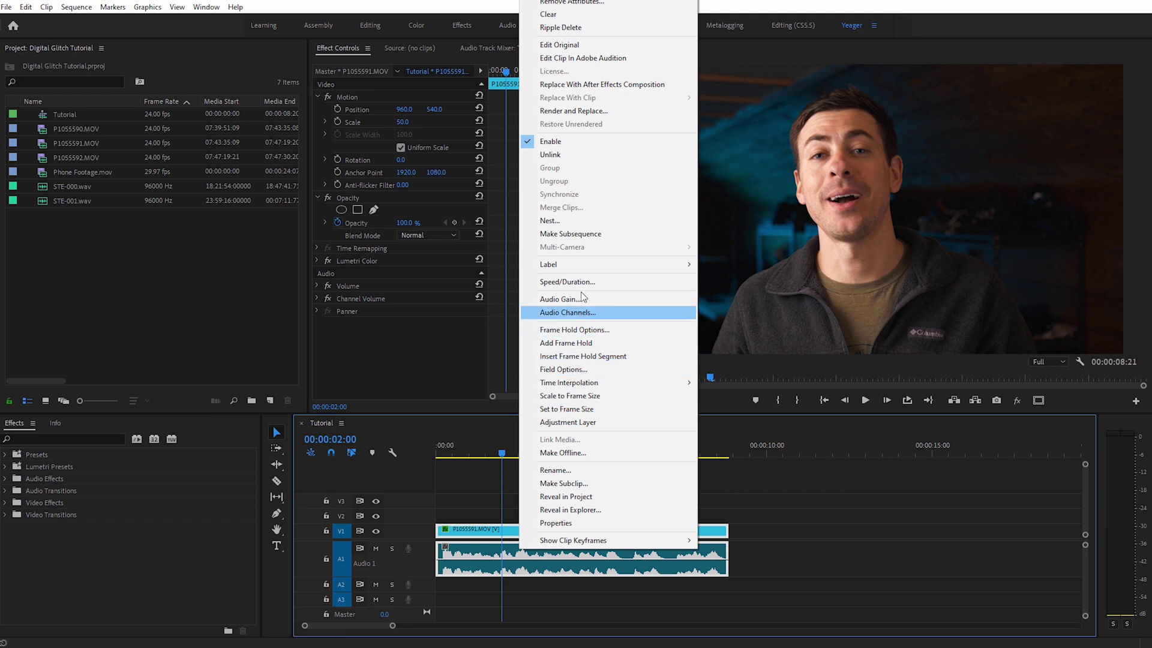
left_click(586, 155)
left_click(509, 555)
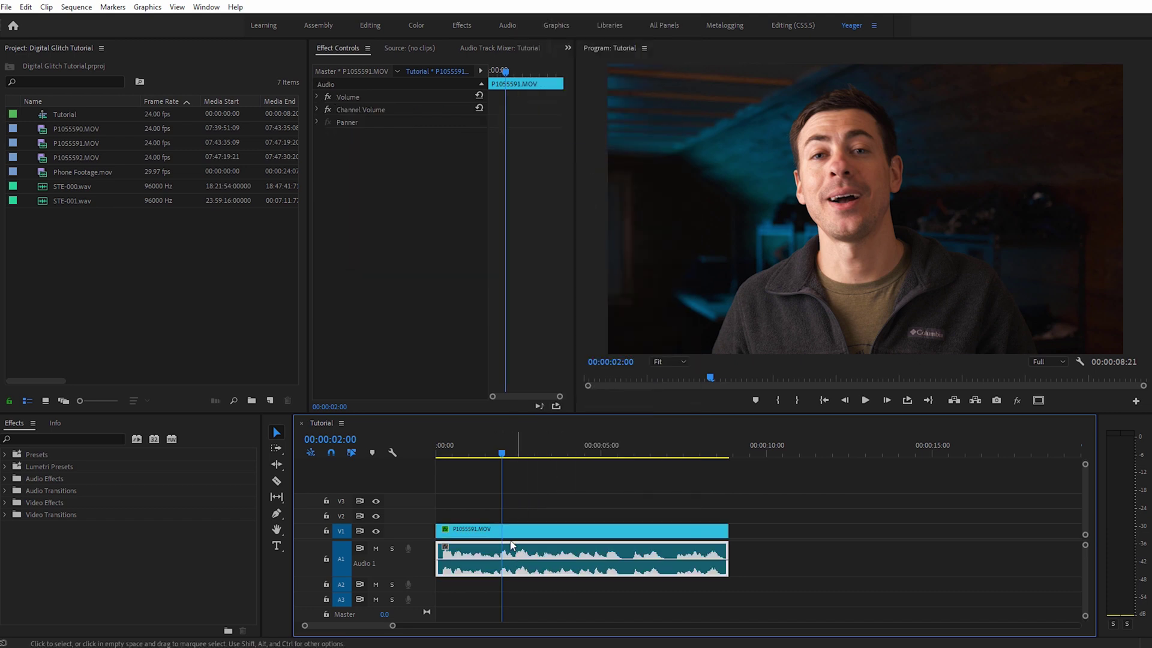
Cut a piece a few frames long from the P1055591.MOV audio at 02:00 and delete it
key("c")
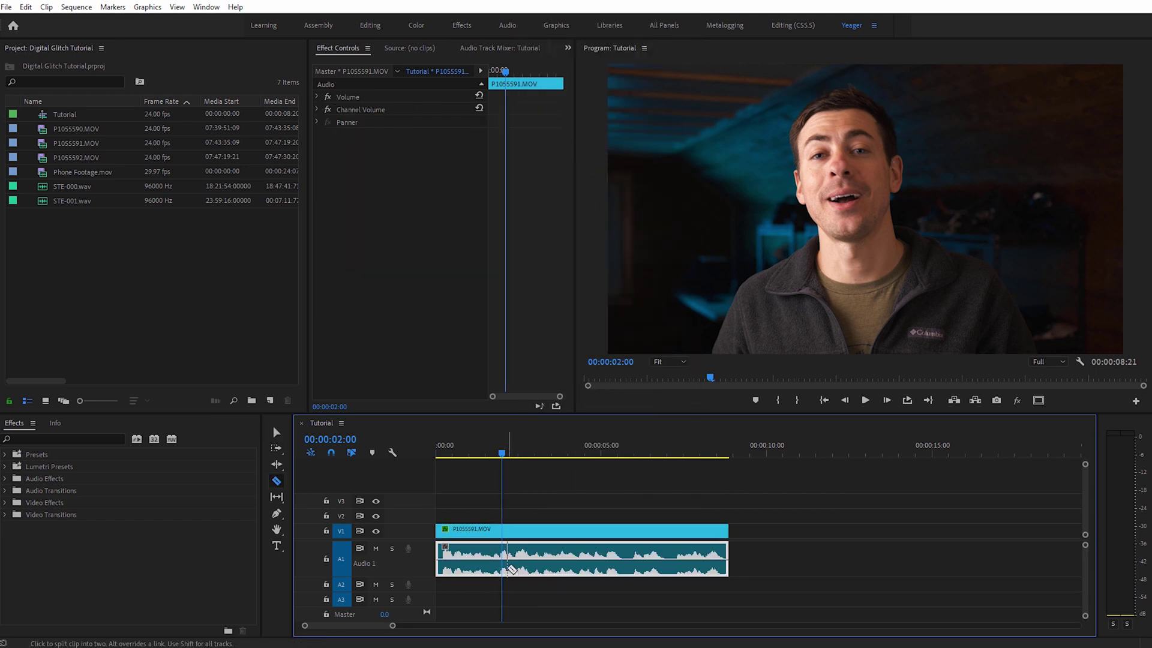
left_click(505, 567)
left_click(509, 567)
key("v")
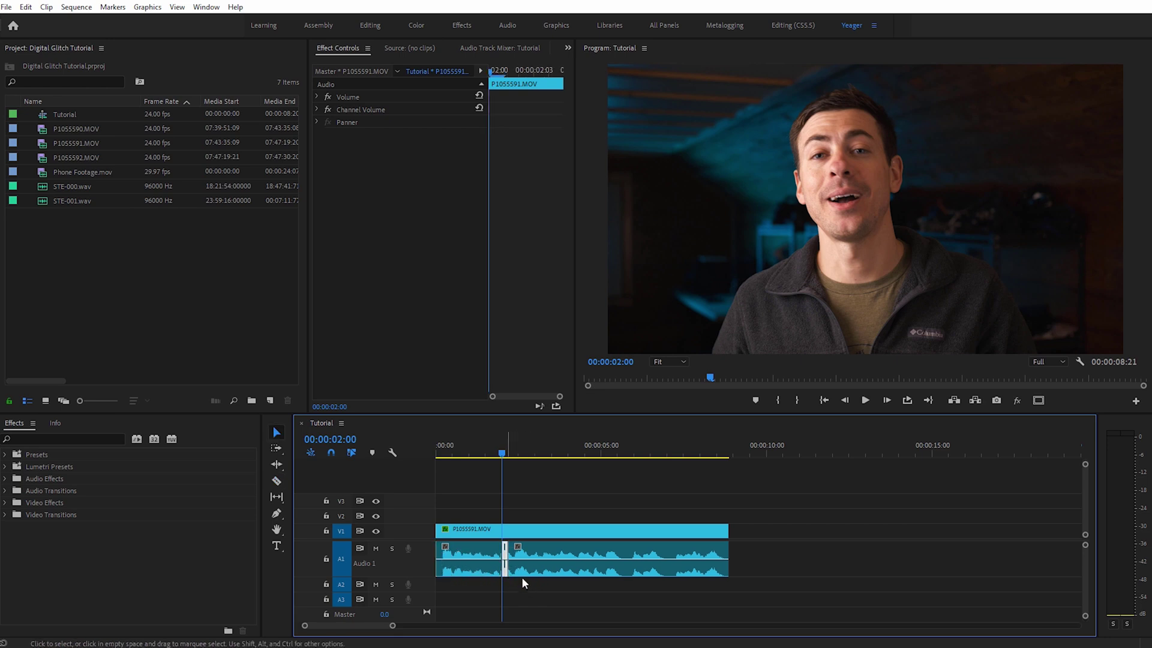
key("Delete")
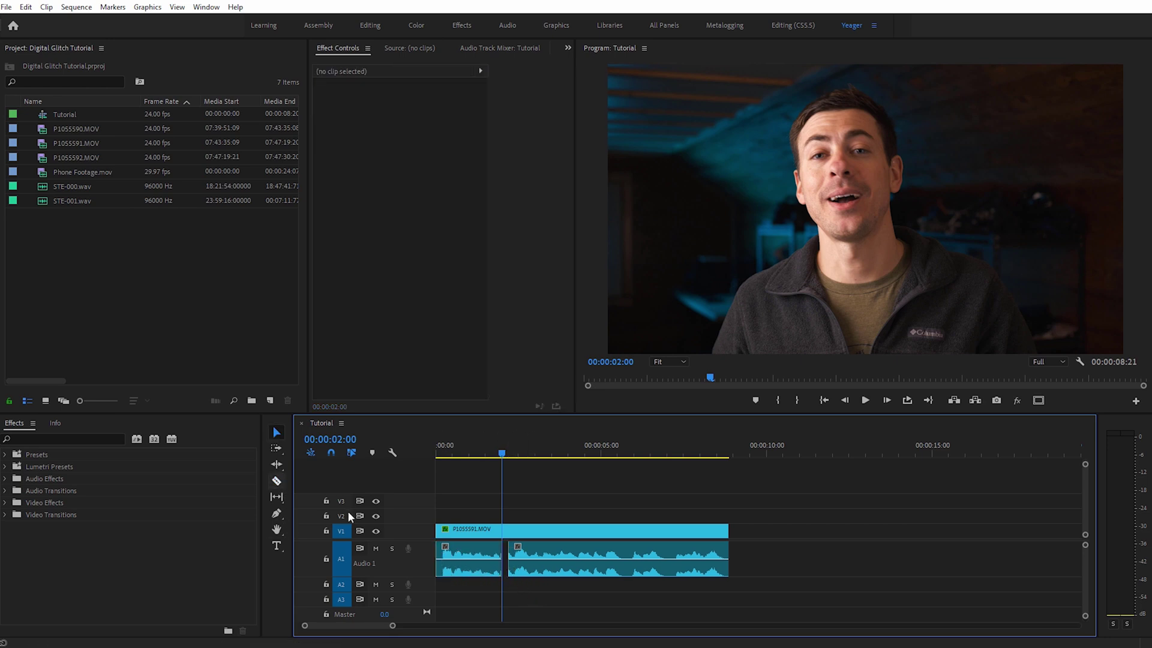
Cut out and delete a longer audio piece from about 03:12 to 04:01, leaving the gap open
key("c")
left_click(551, 567)
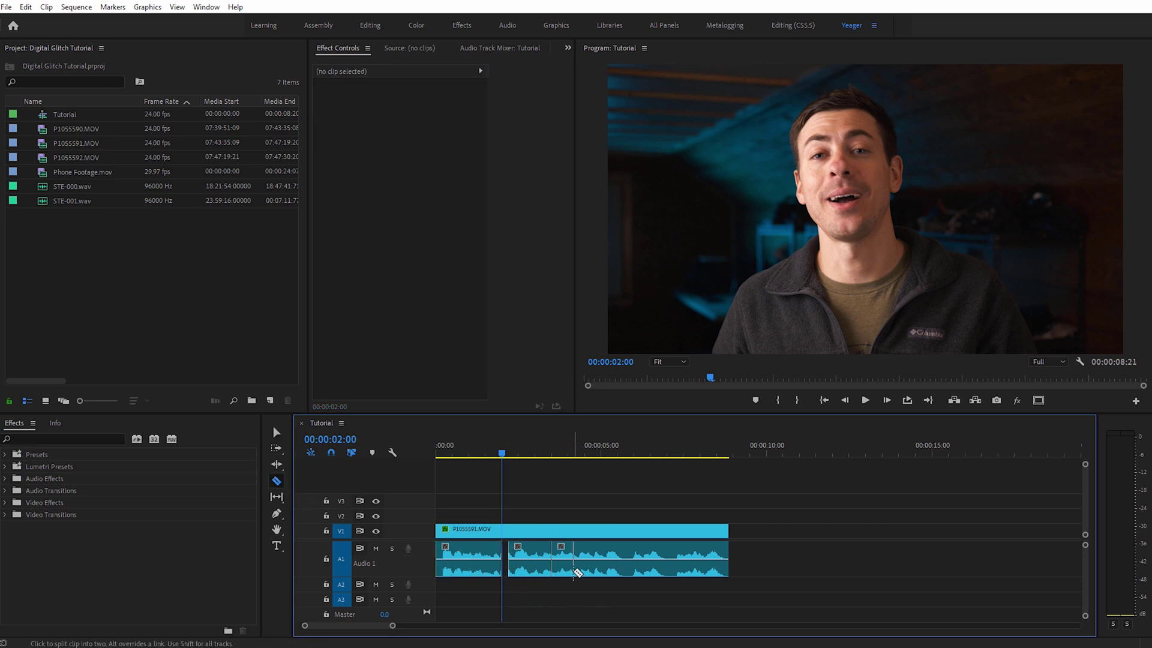
left_click(570, 567)
key("v")
left_click(560, 567)
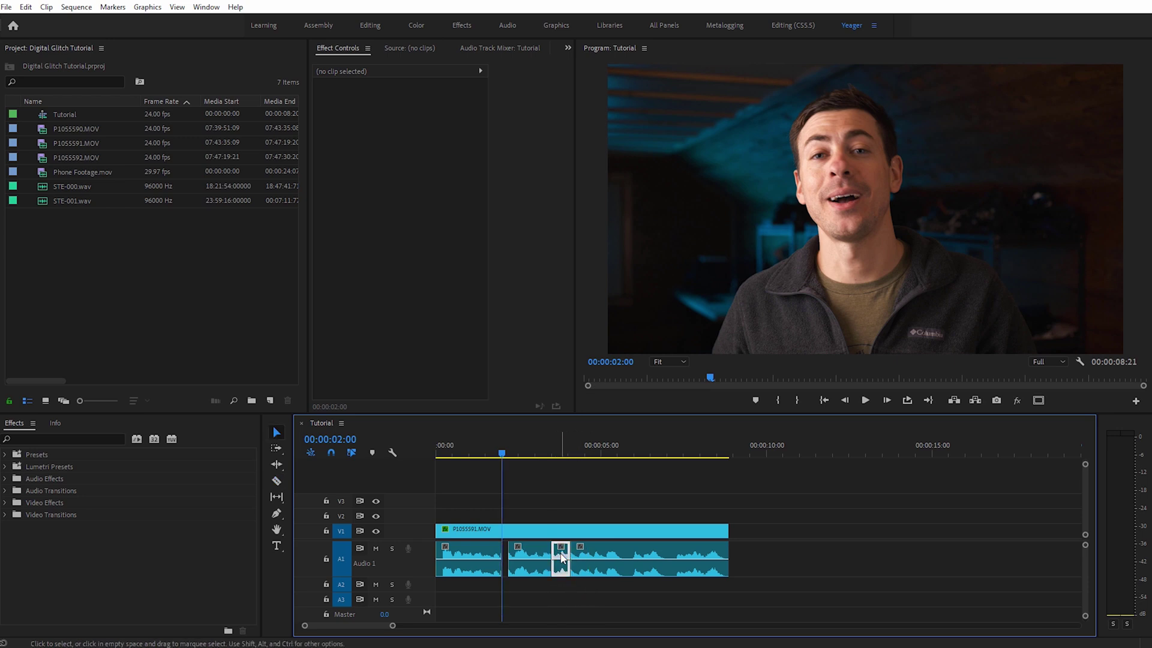
key("Delete")
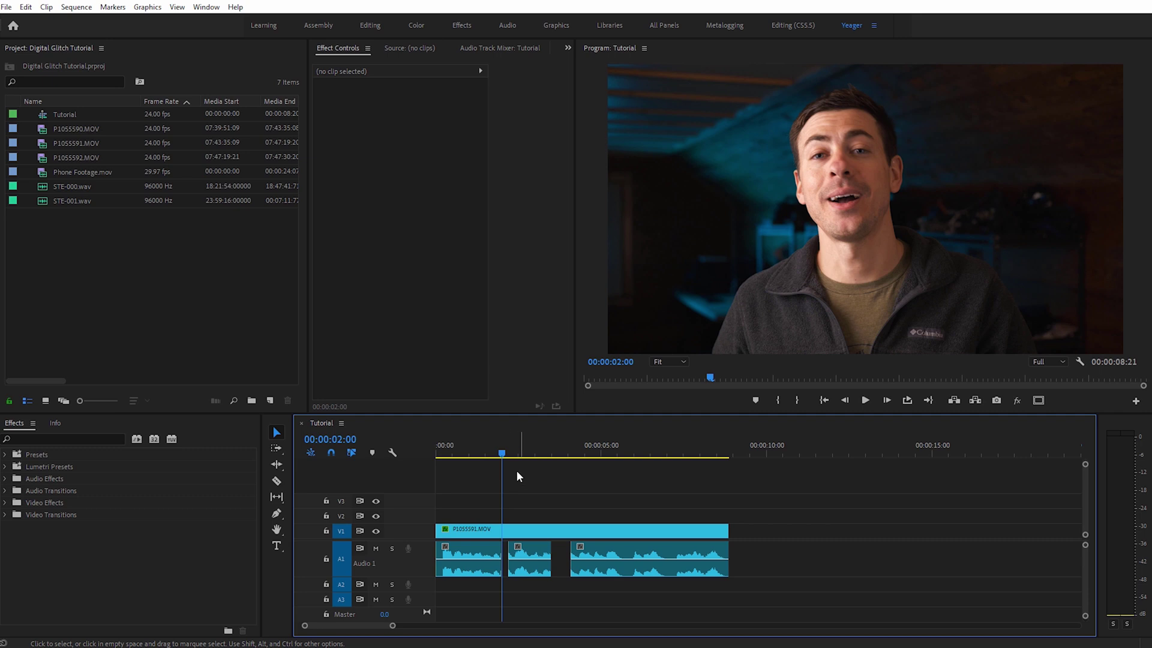
Search the effects for "pitch" and apply the non-obsolete Pitch Shifter to the short middle audio segment
left_click_drag(503, 454, 516, 455)
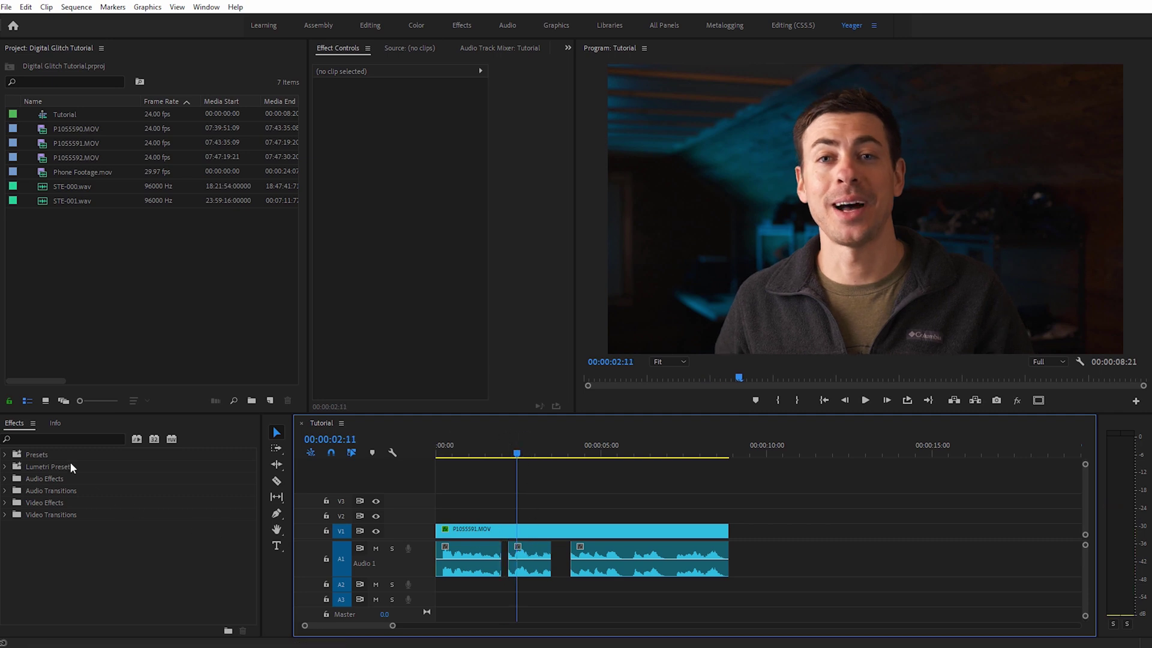
left_click(54, 440)
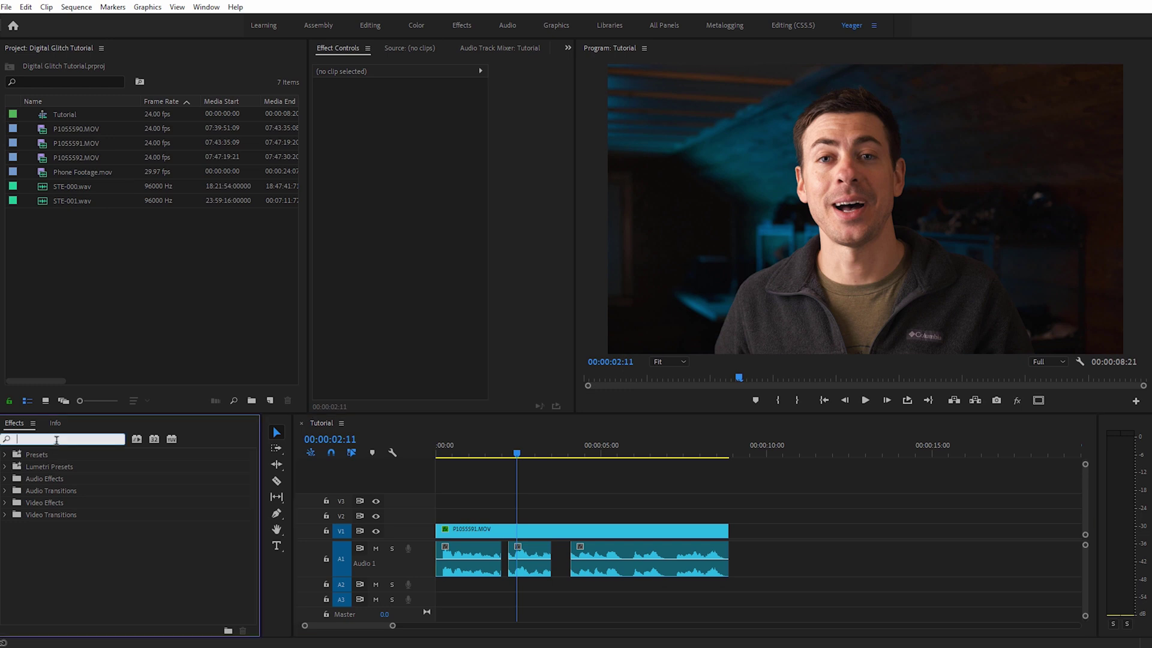
type("pitch")
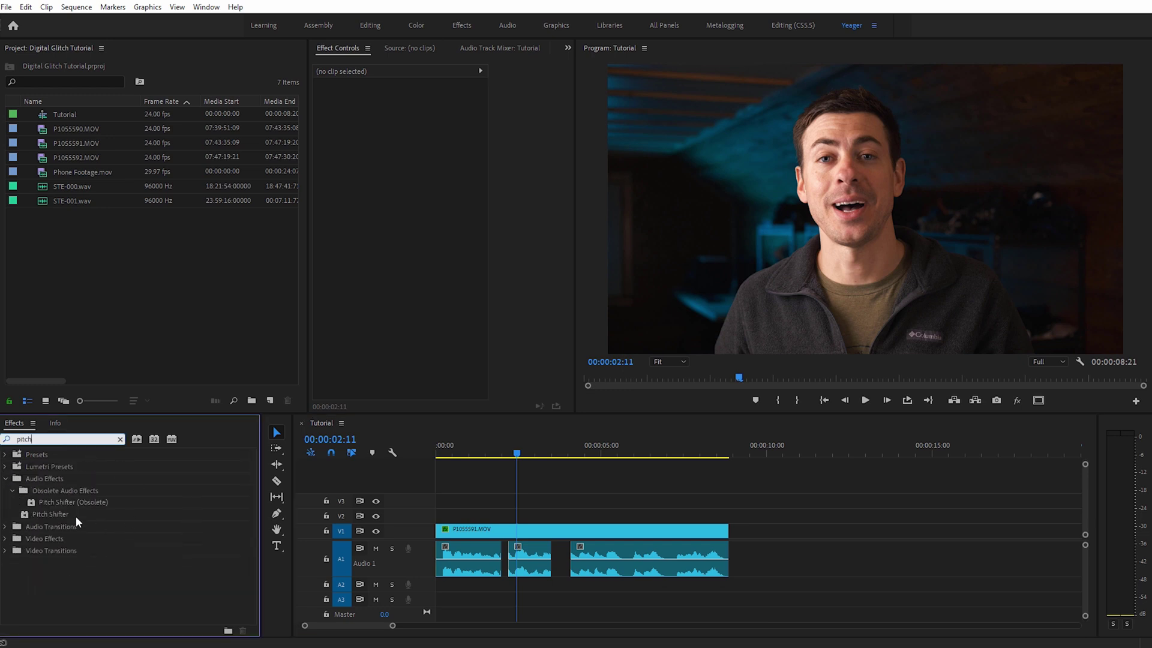
left_click(60, 516)
left_click_drag(266, 542, 533, 558)
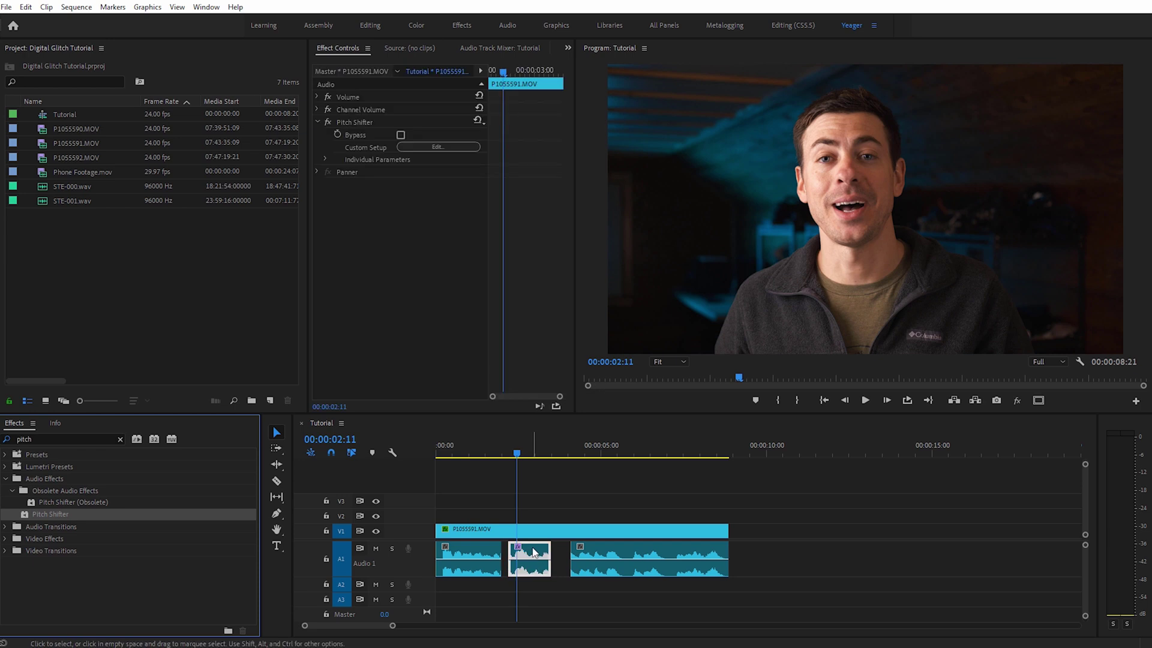
Expand the Pitch Shifter's individual parameters, view the semi-tone and cent settings in its custom setup editor, and close the editor
left_click(325, 159)
left_click(435, 147)
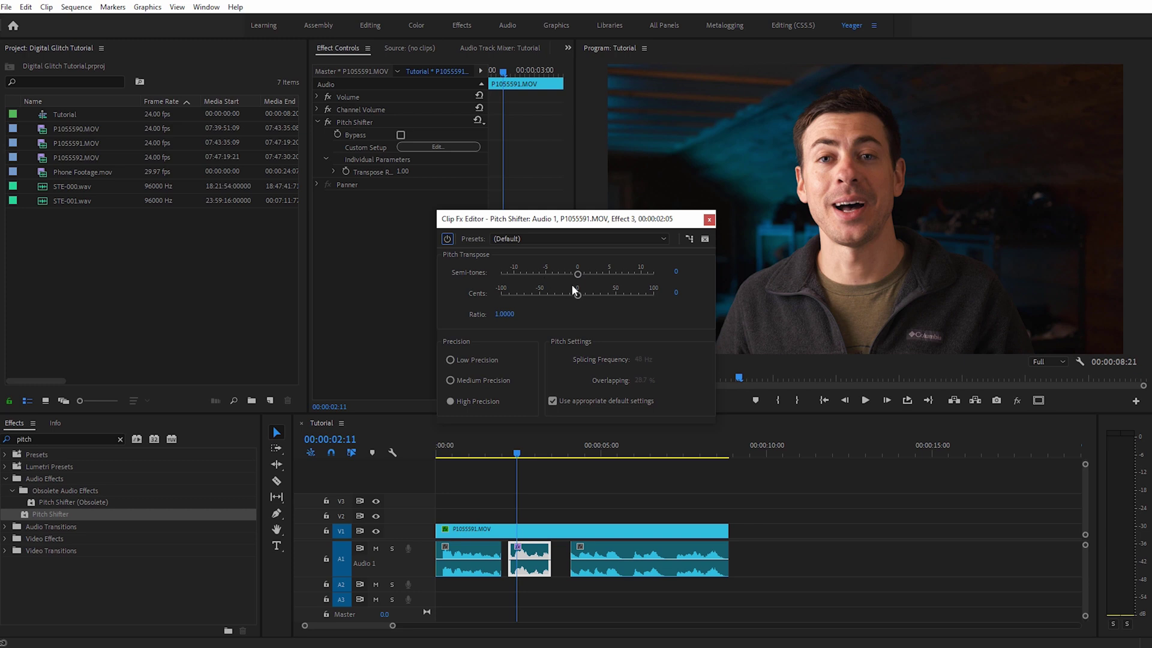
left_click(709, 220)
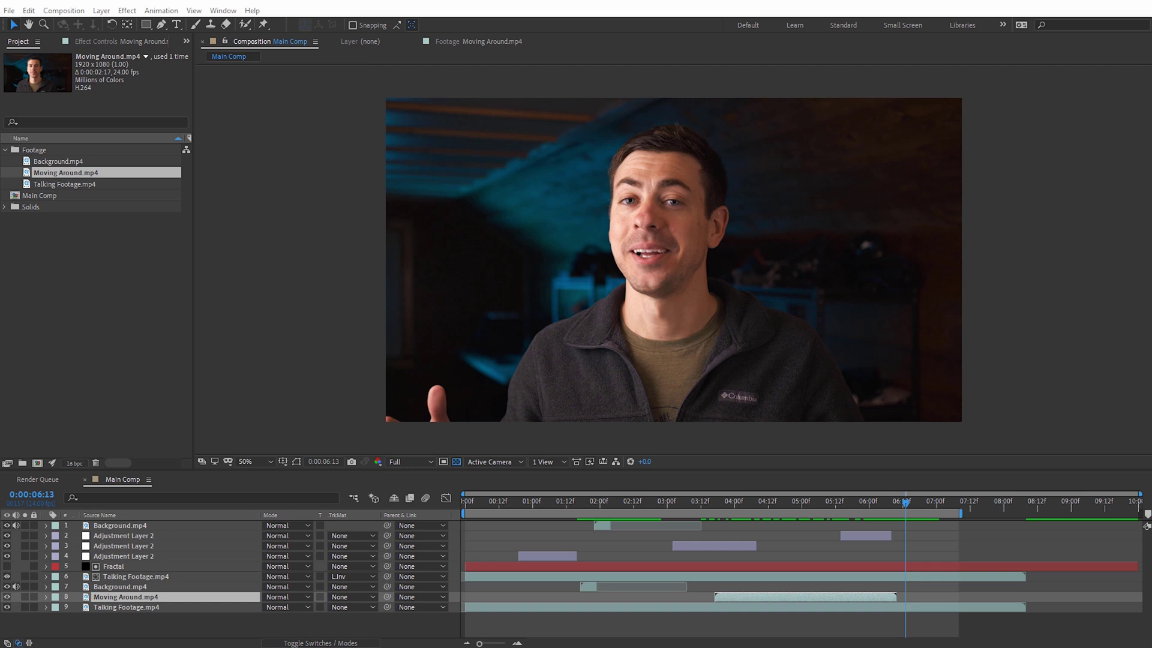
Switch to the After Effects Main Comp, solo the Fractal layer, and scrub its noise pattern back to 01:09
left_click(113, 566)
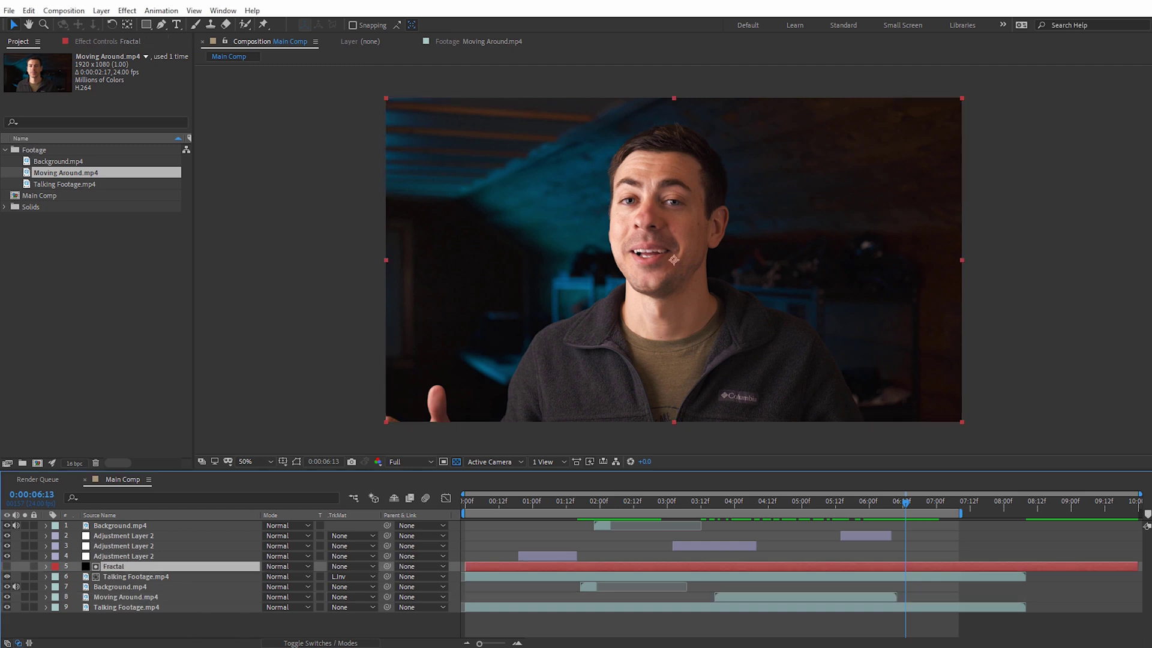
left_click(7, 567)
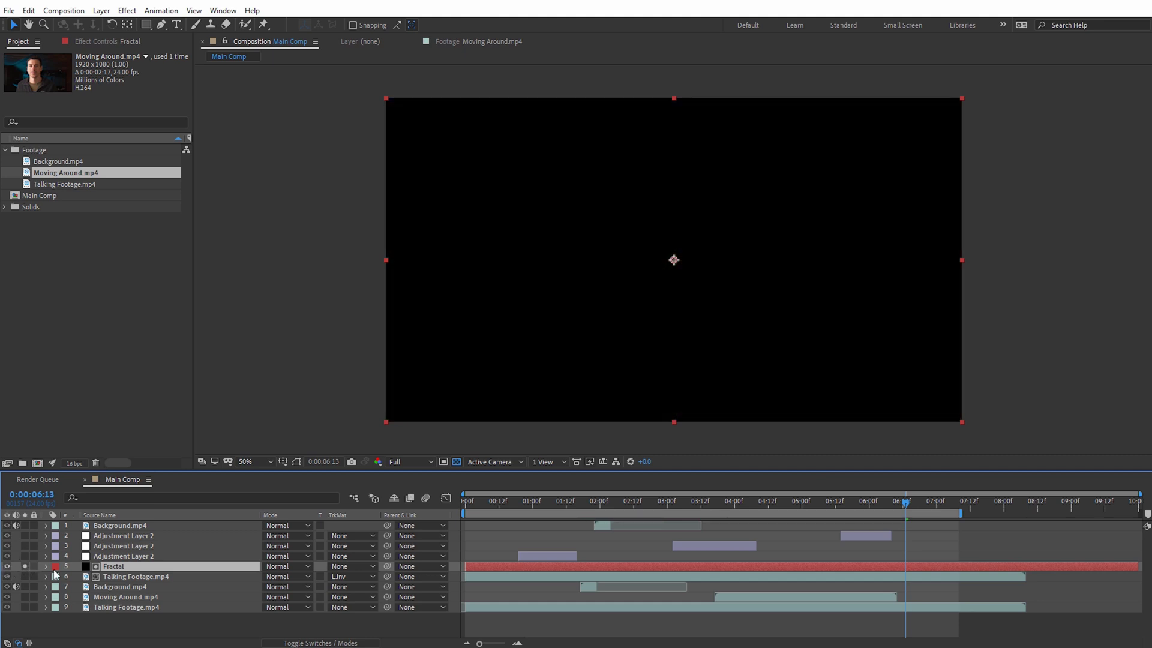
left_click_drag(746, 501, 557, 507)
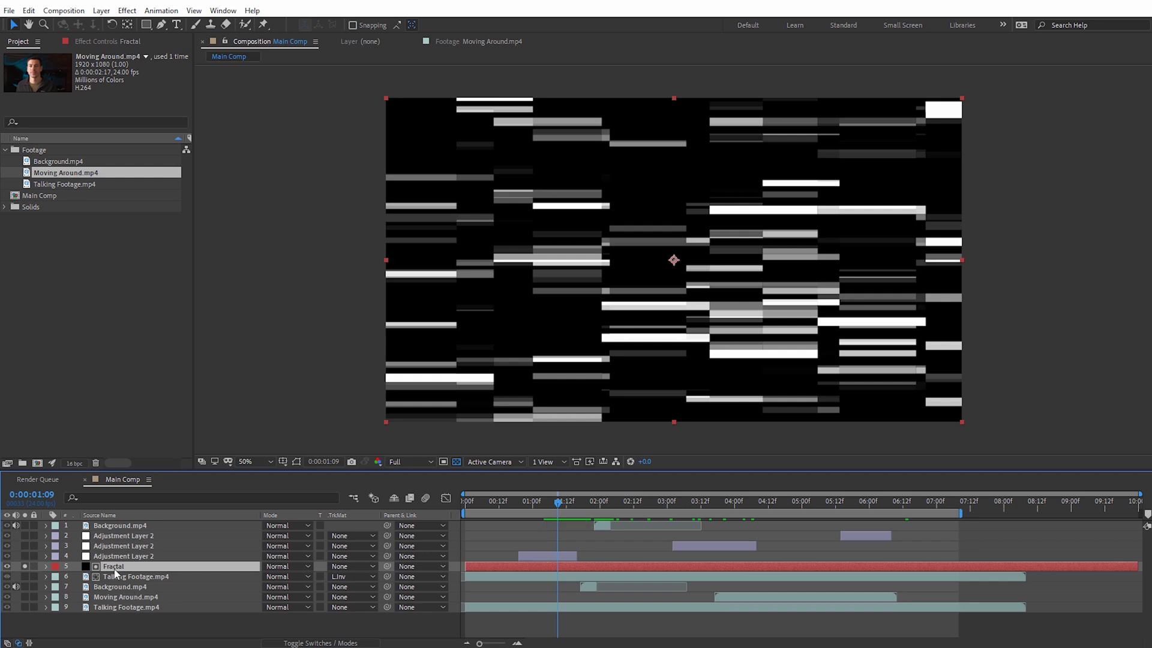
Collapse the Fractal layer's Fractal Noise effect and add the Stylize effect CC Kaleida to the layer
left_click(102, 42)
left_click(6, 68)
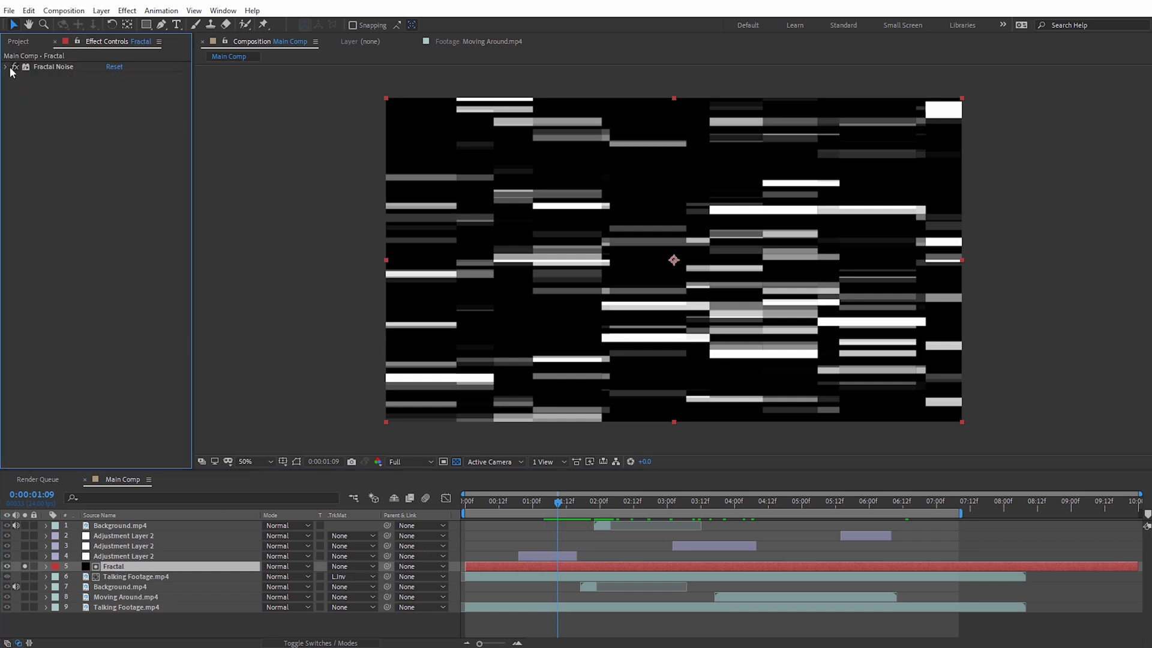
left_click(128, 10)
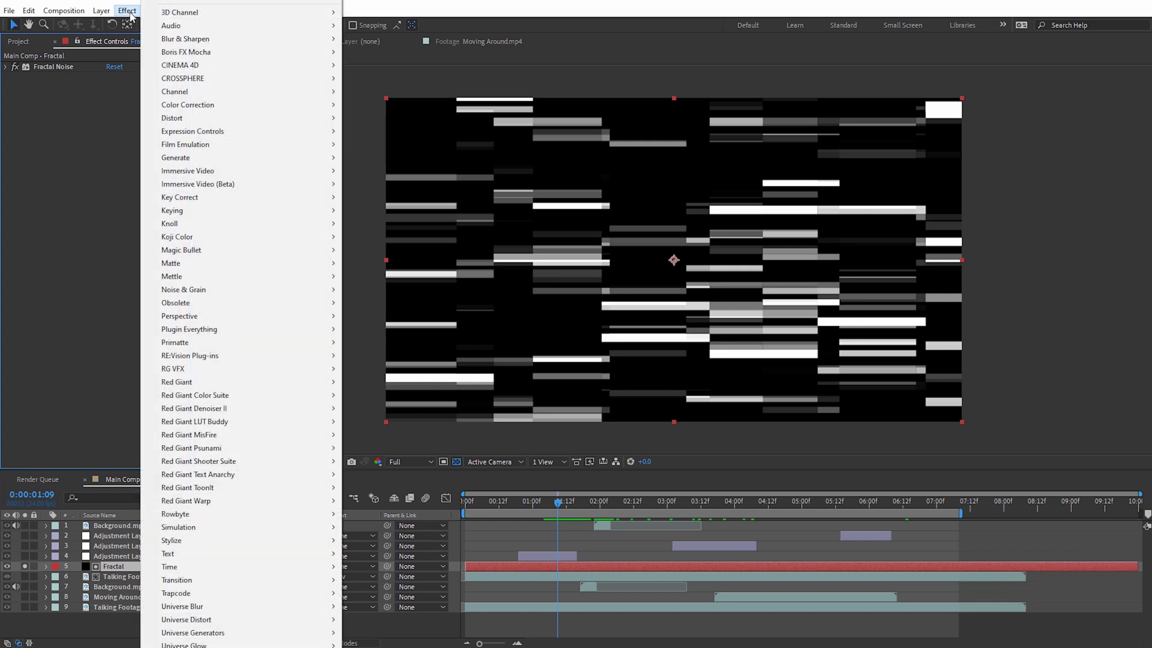
mouse_move(221, 538)
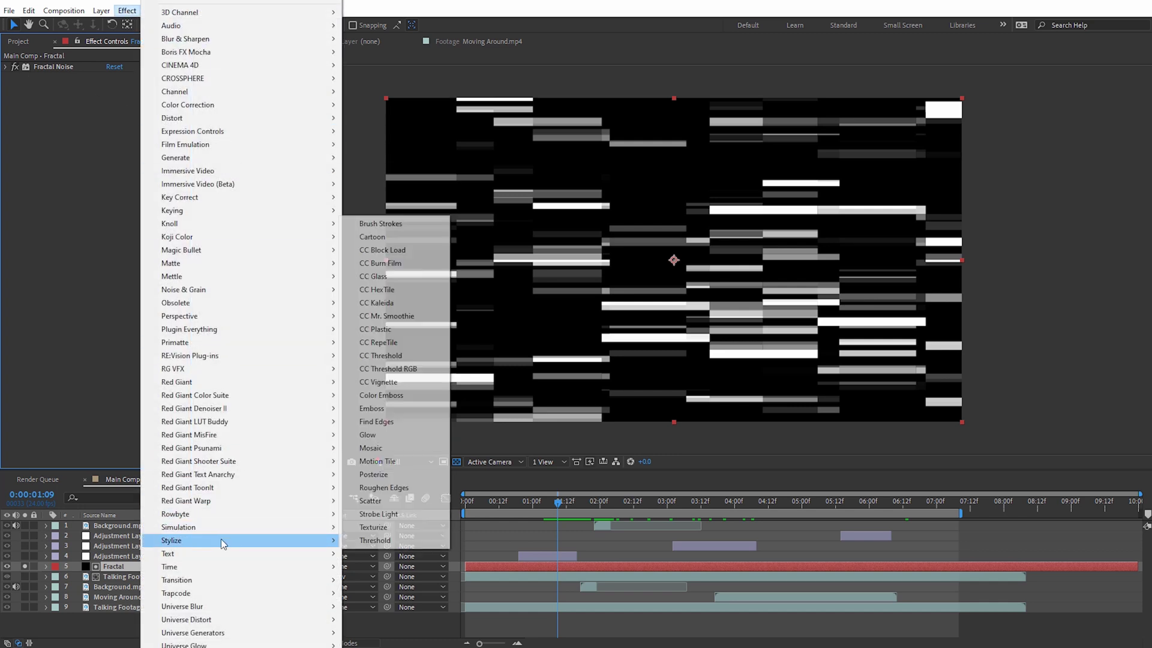
left_click(396, 305)
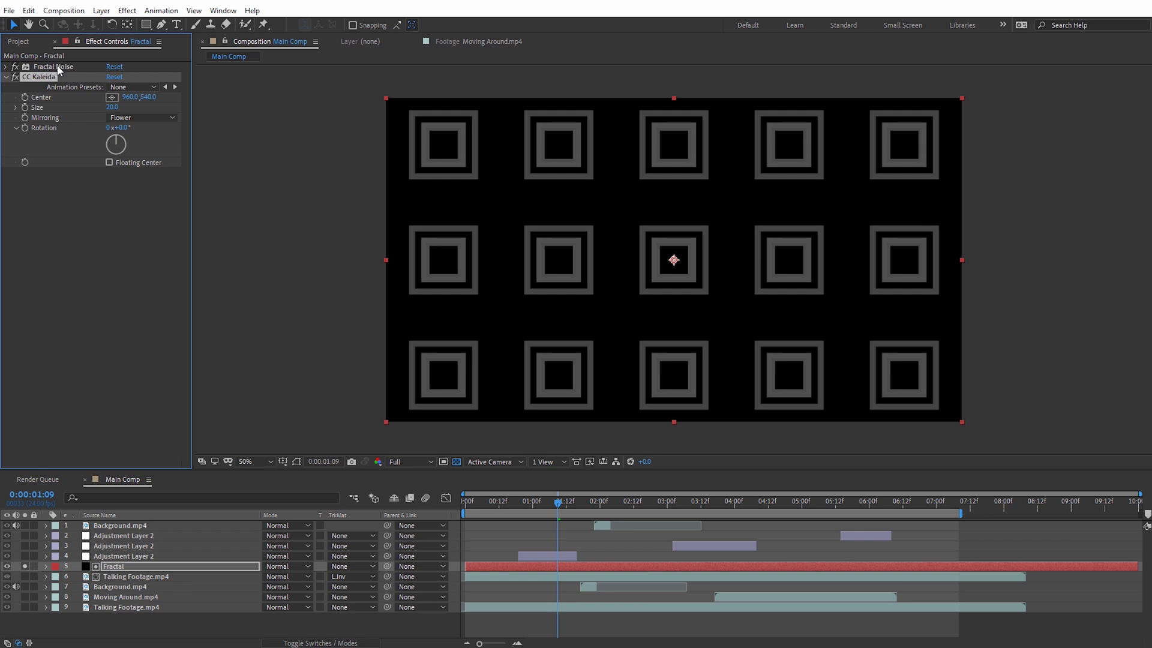
Set CC Kaleida's Mirroring to Starlish and preview the animated pattern around 01:04
left_click(137, 119)
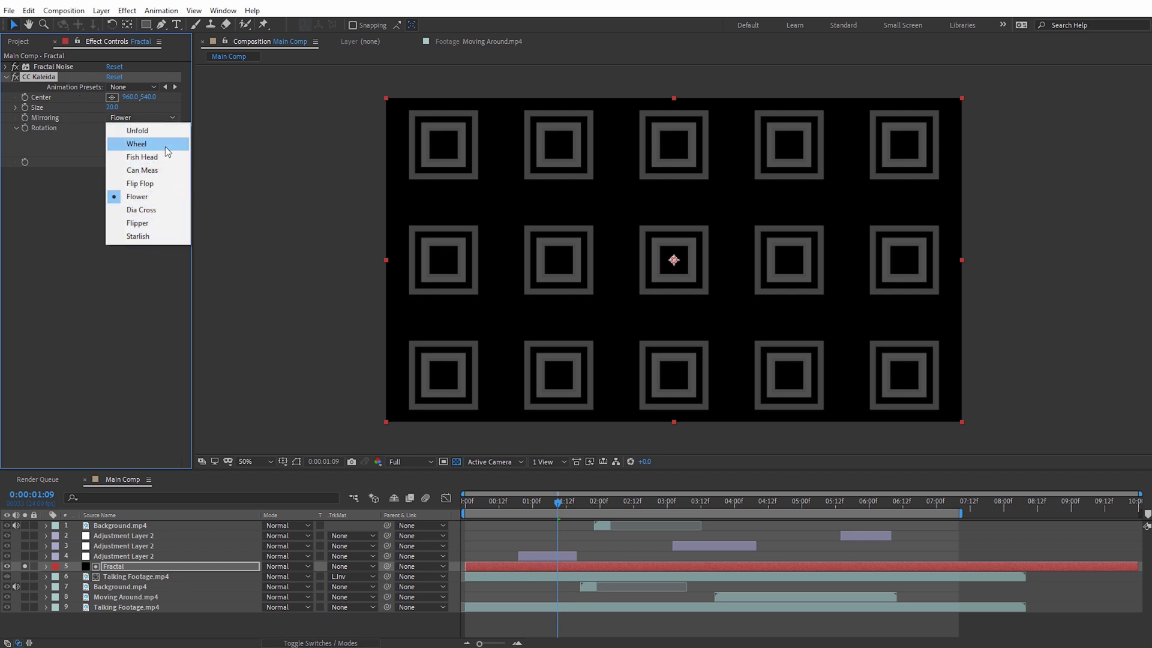
left_click(138, 237)
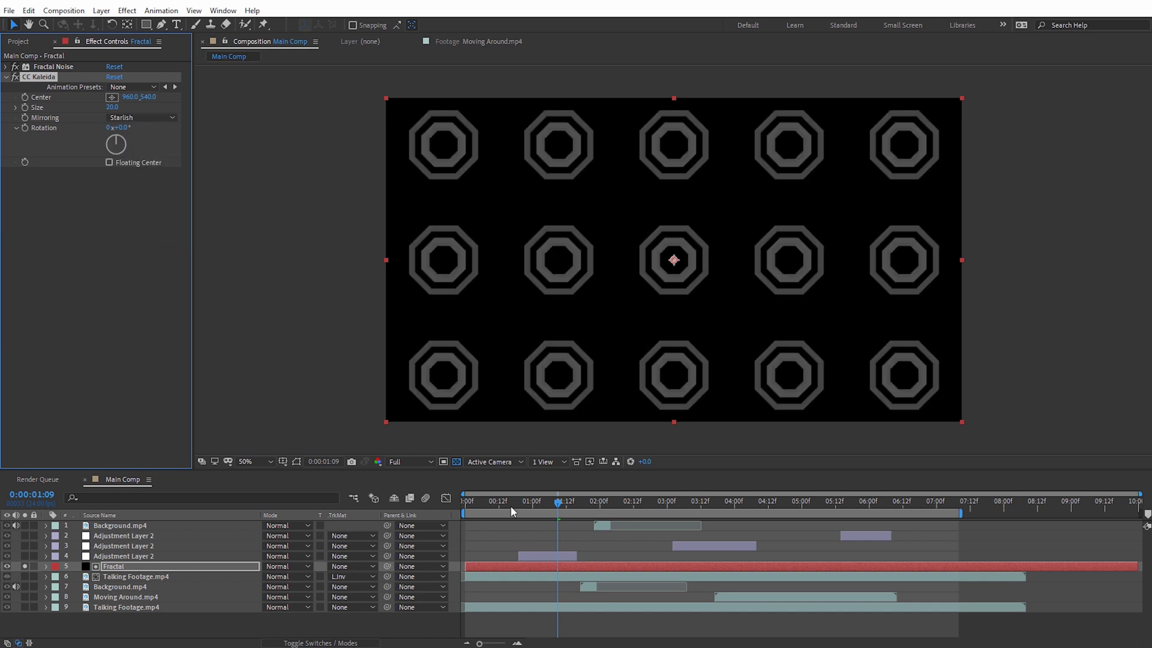
mouse_move(557, 505)
left_mouse_down()
mouse_move(517, 502)
mouse_move(593, 505)
mouse_move(516, 502)
mouse_move(544, 505)
left_mouse_up()
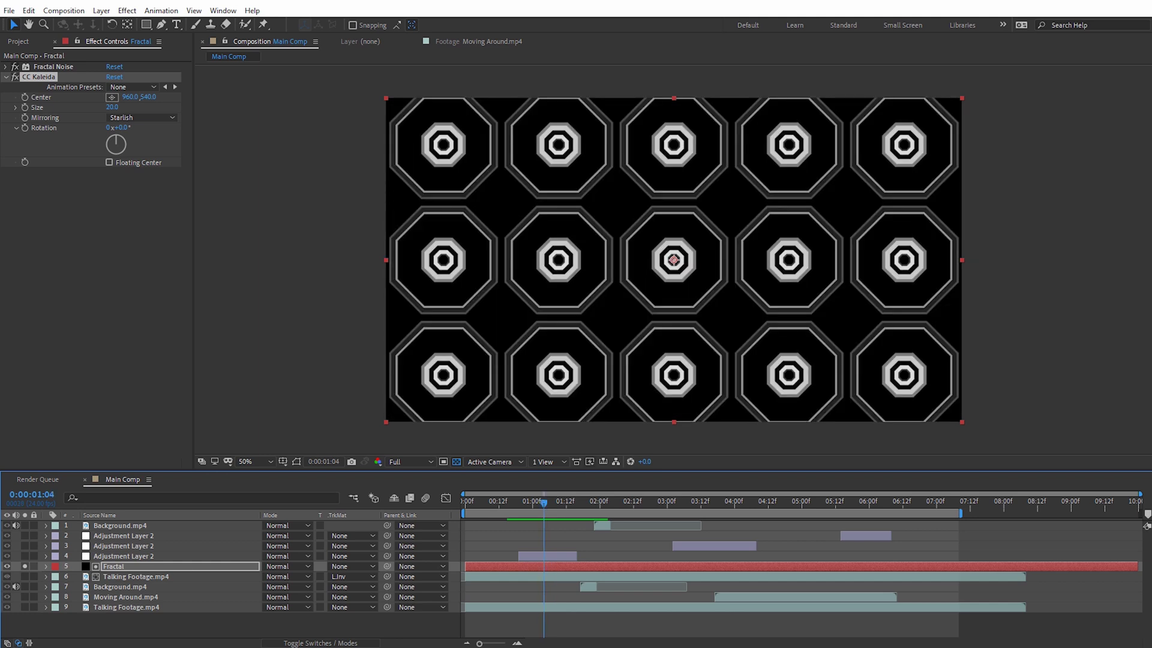
Turn off solo for the Fractal layer and hide it so the talking footage shows again
key("Return")
left_click(25, 567)
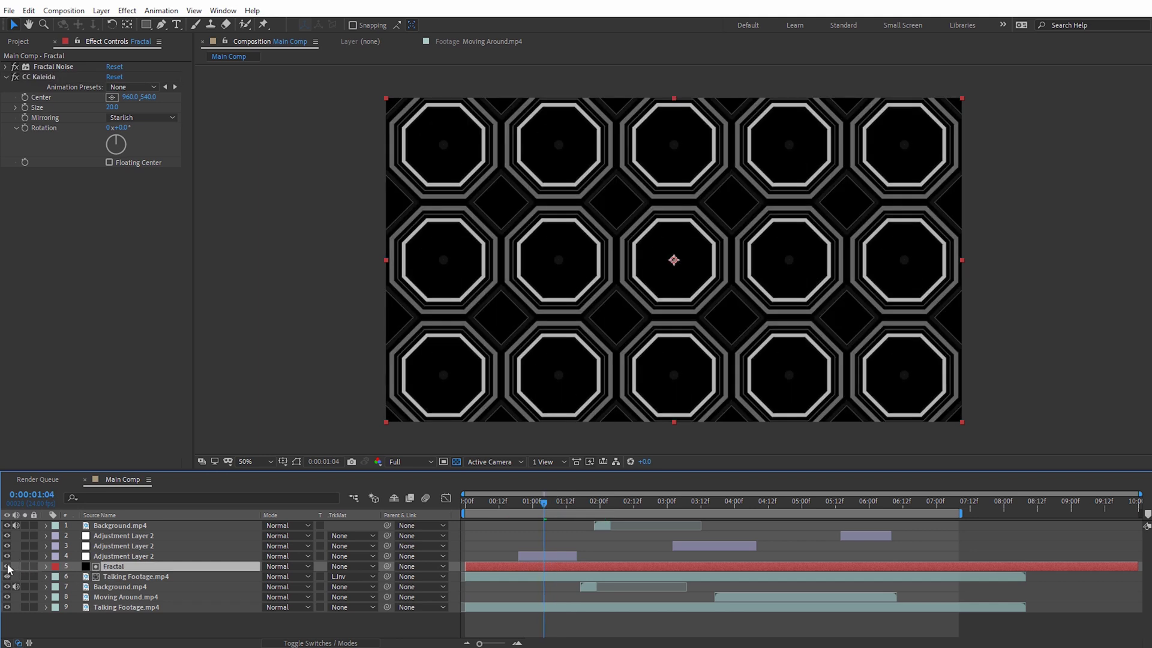
left_click(7, 566)
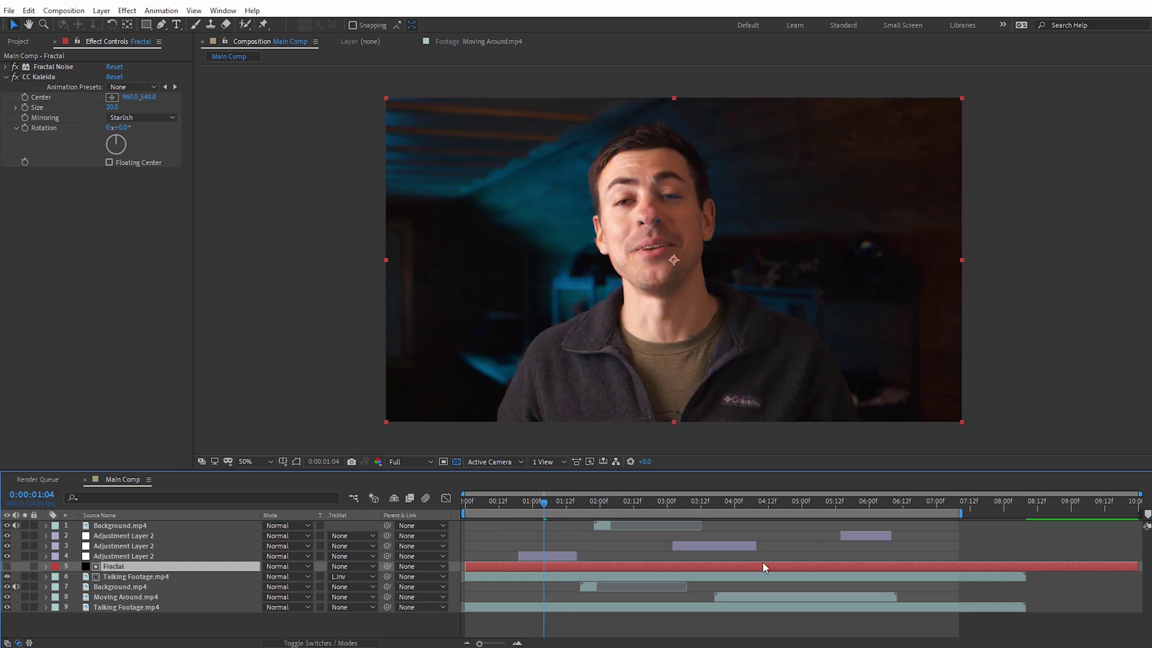